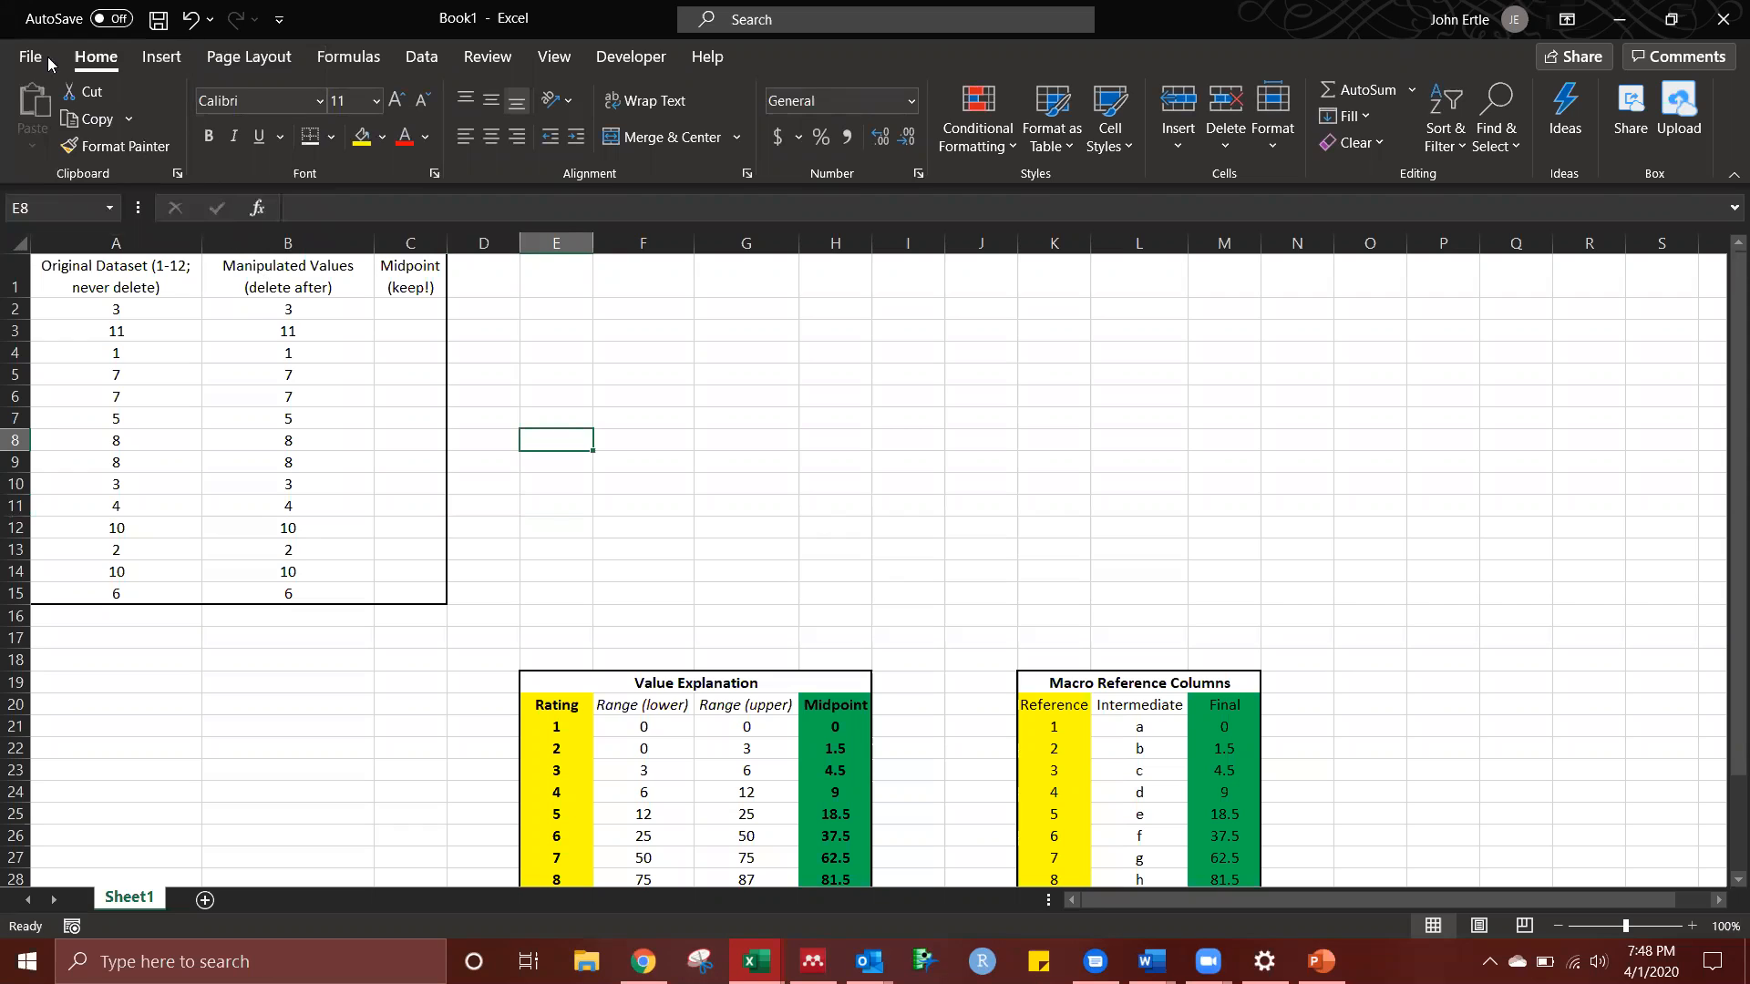
Set the Trust Center macro settings to enable all macros and make sure Developer is included among the ribbon's main tabs
{"action": "left_click", "coordinate": [28, 56]}
{"action": "left_click", "coordinate": [87, 896]}
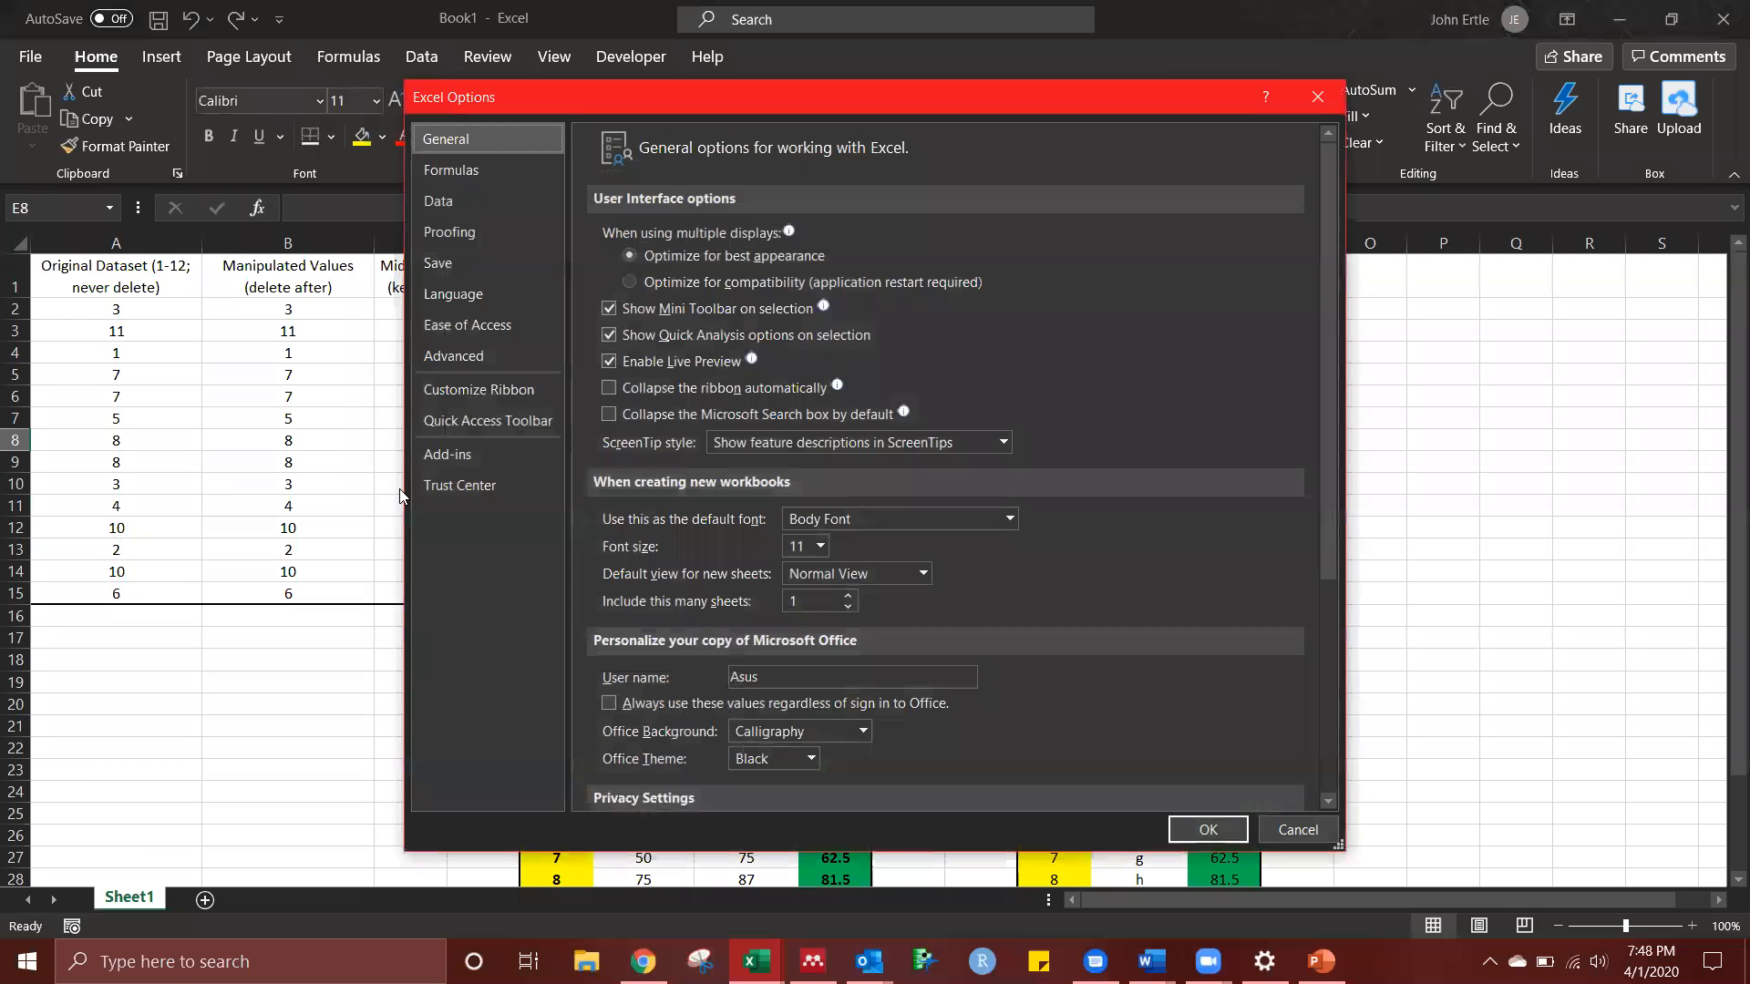
{"action": "left_click", "coordinate": [543, 492]}
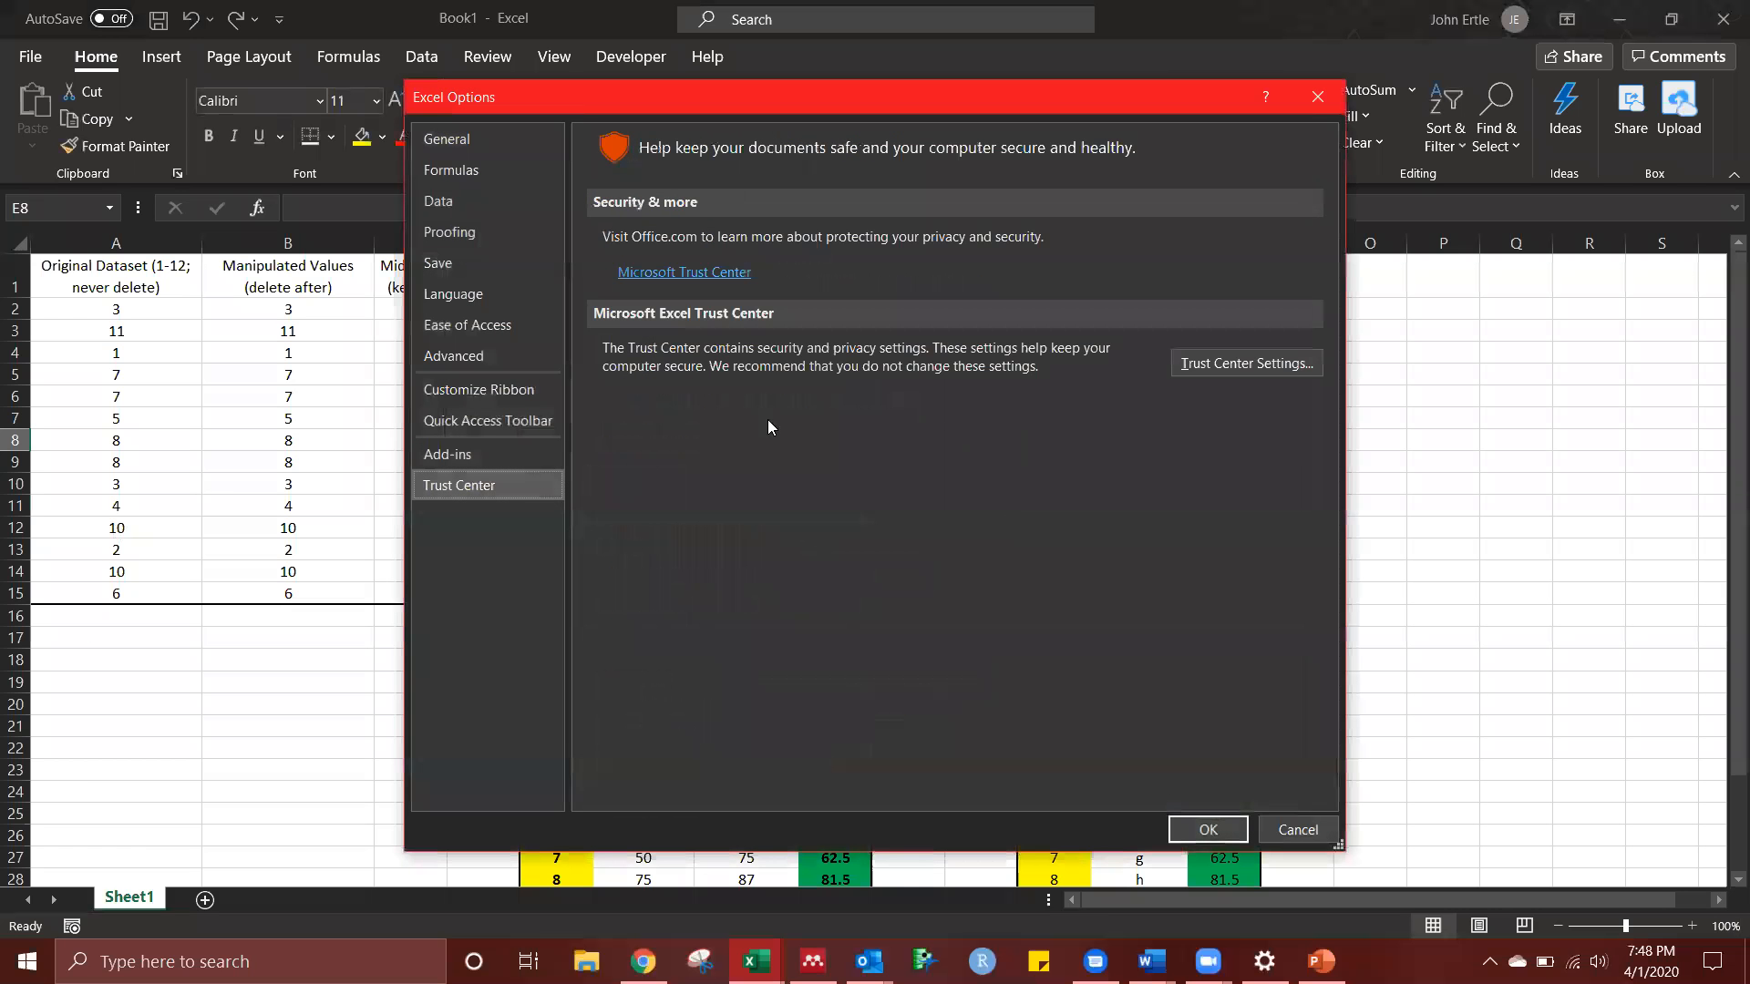
{"action": "left_click", "coordinate": [1231, 360]}
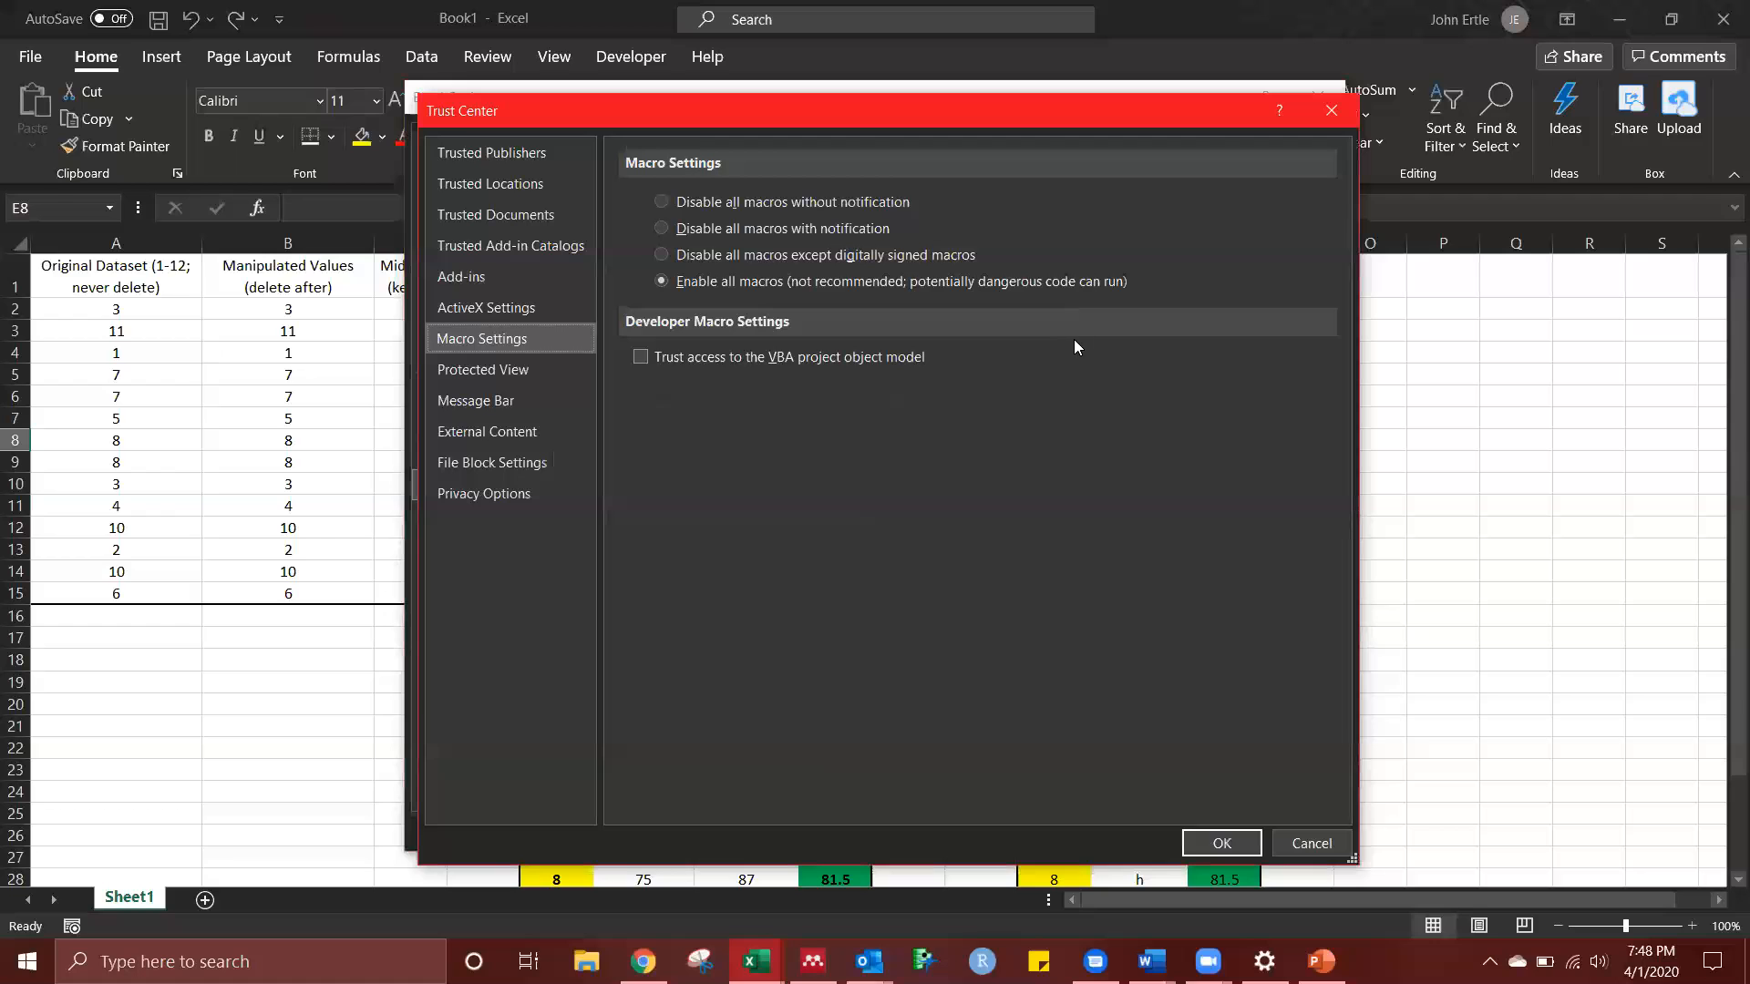
{"action": "left_click", "coordinate": [1218, 842]}
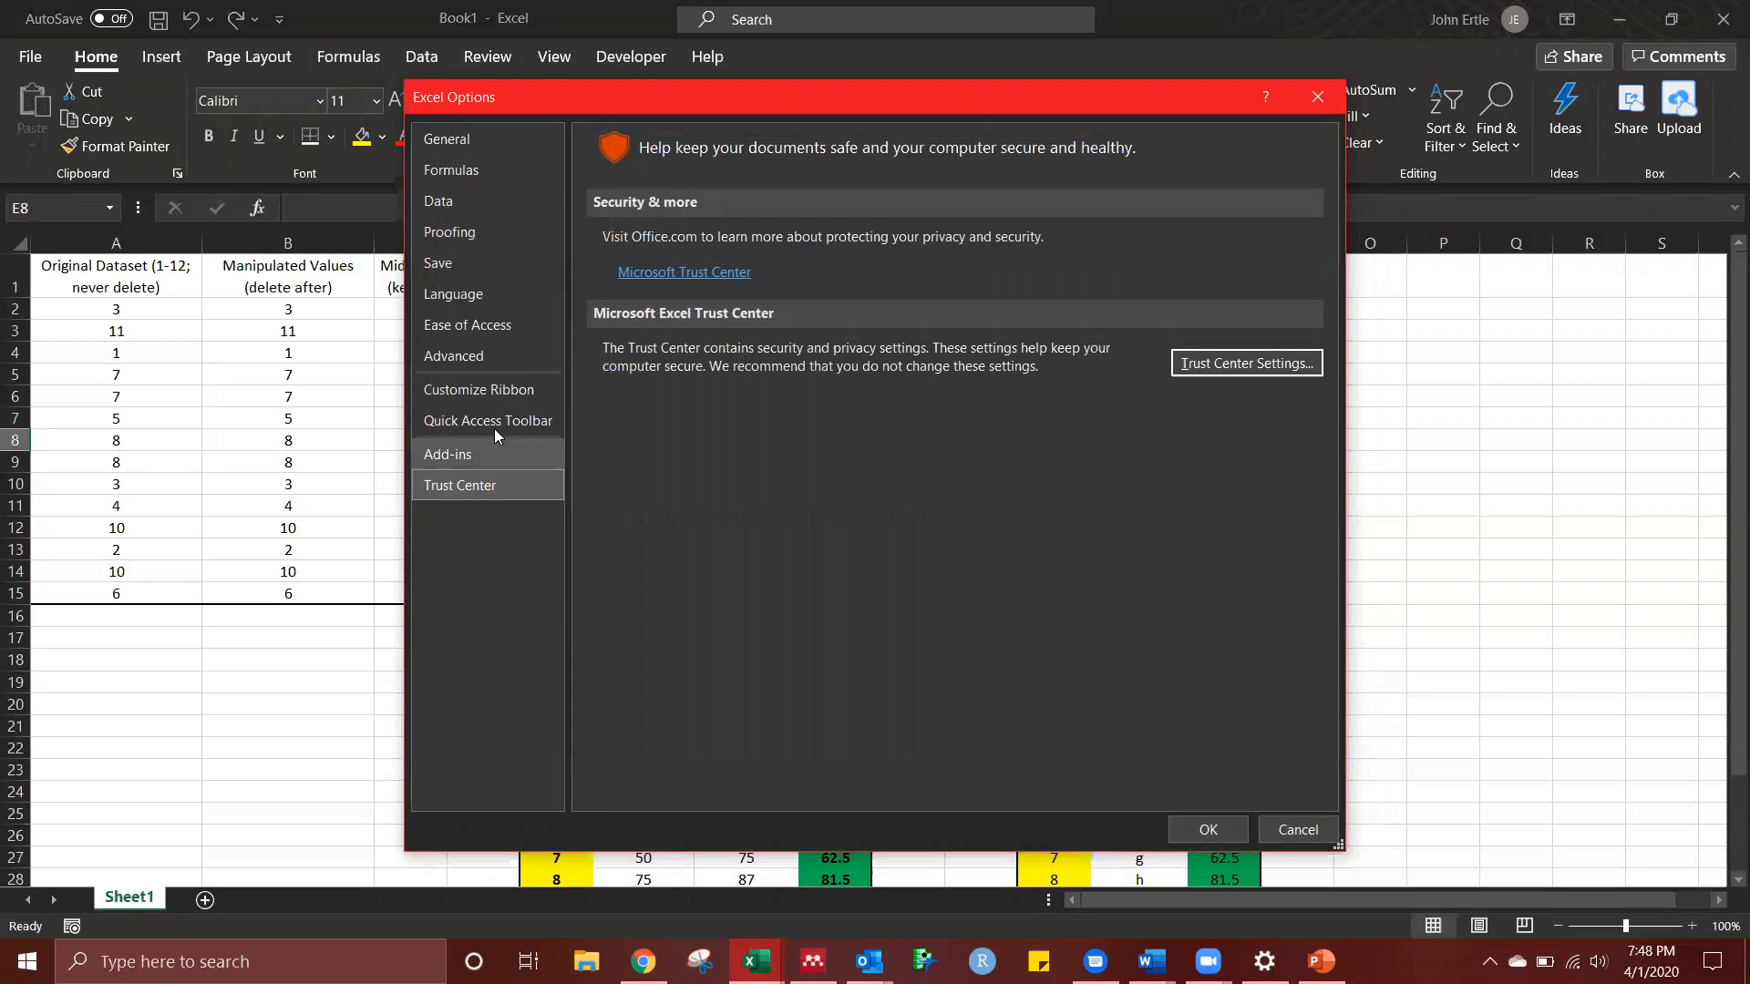
{"action": "left_click", "coordinate": [501, 394]}
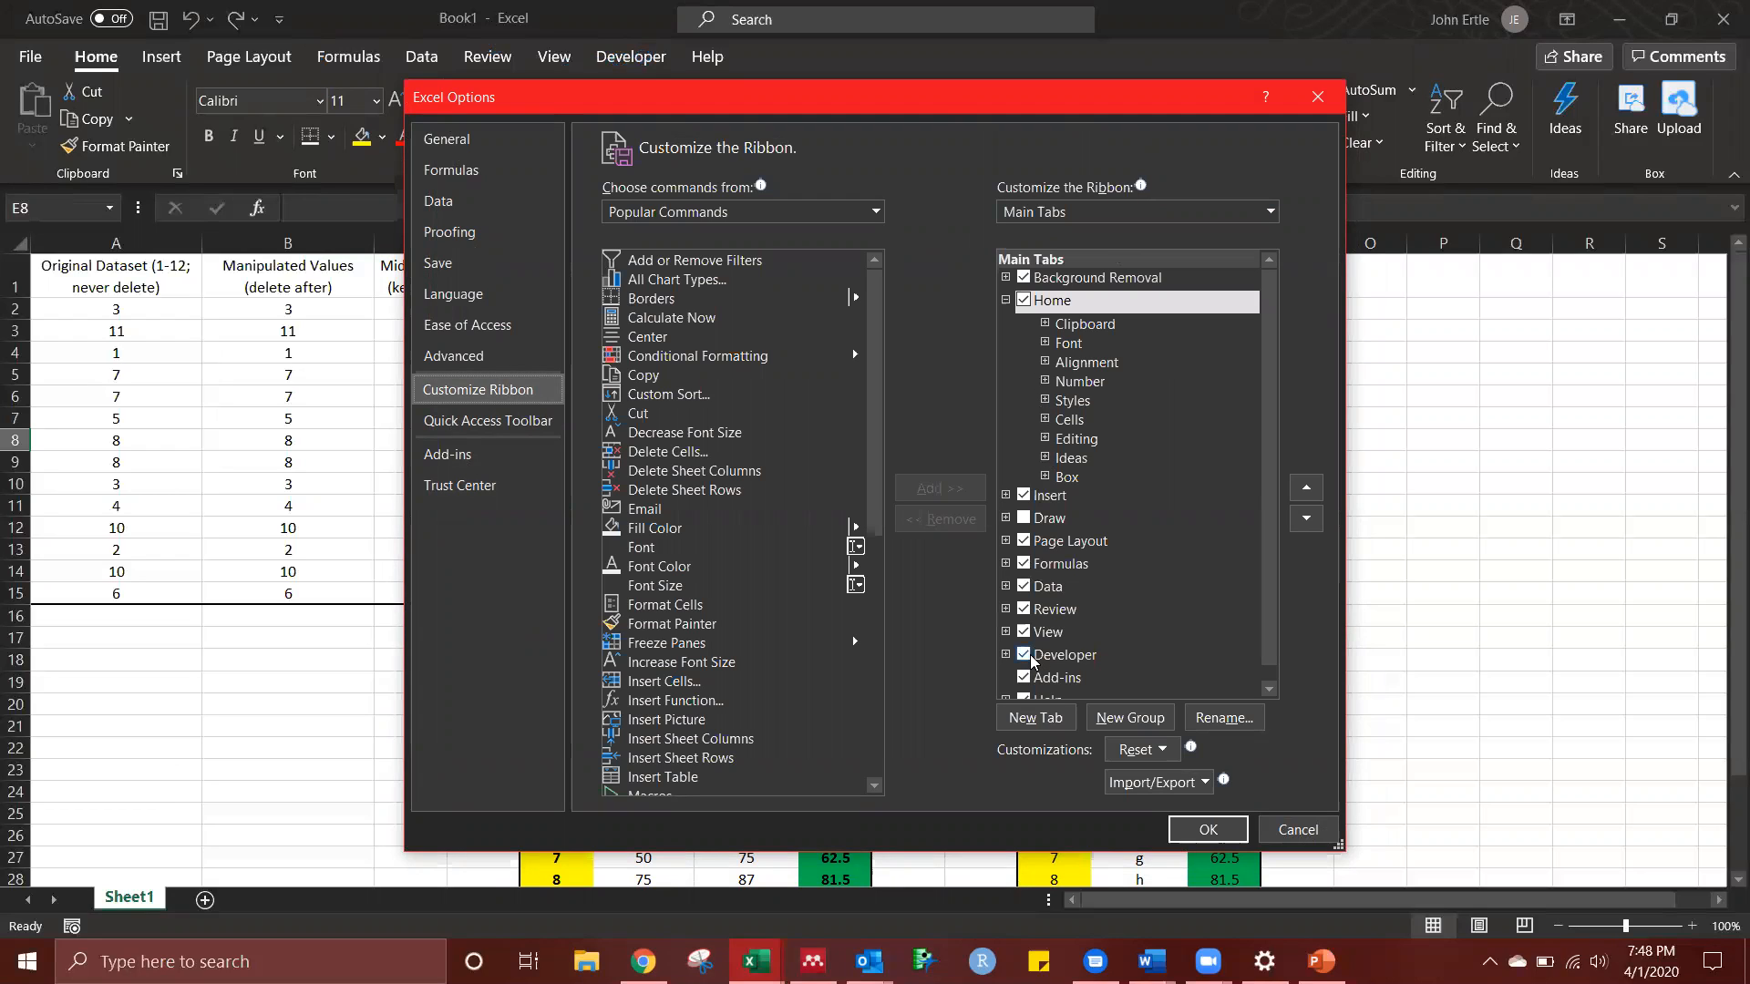
{"action": "left_click", "coordinate": [1173, 825]}
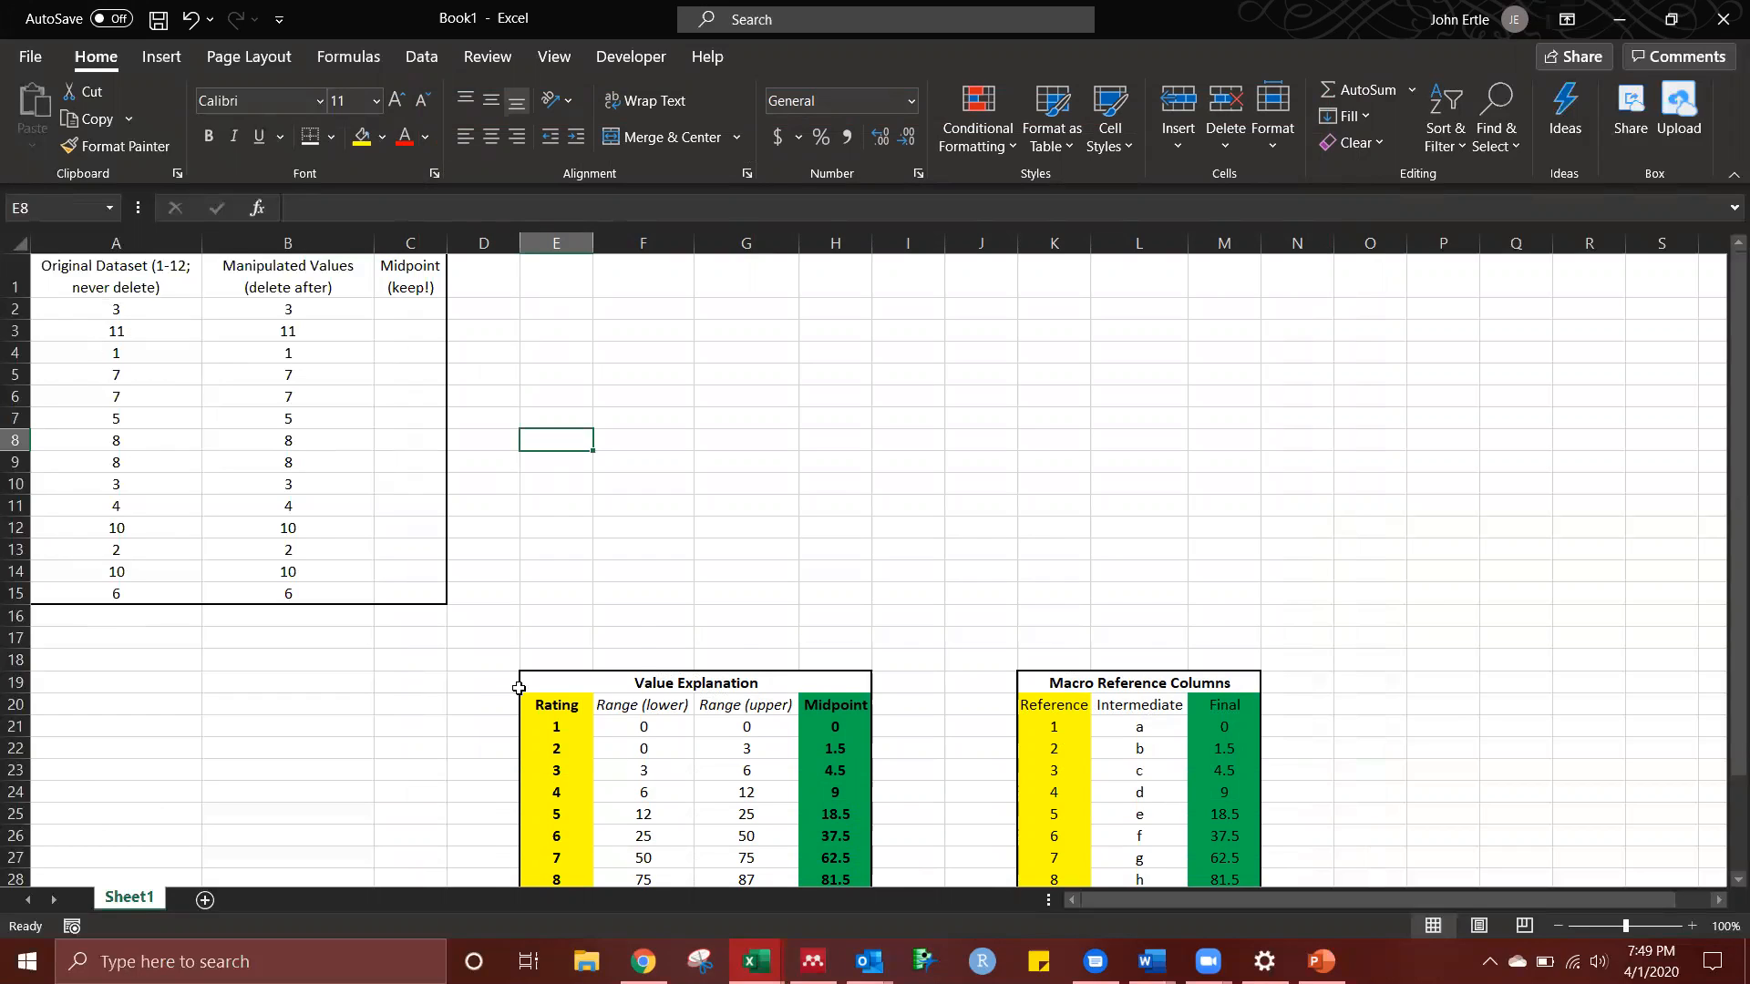
Examine how the Value Explanation table relates each rating to its lower range, upper range and midpoint
{"action": "scroll", "coordinate": [519, 688], "scroll_direction": "down", "scroll_amount": 2}
{"action": "left_click", "coordinate": [572, 639]}
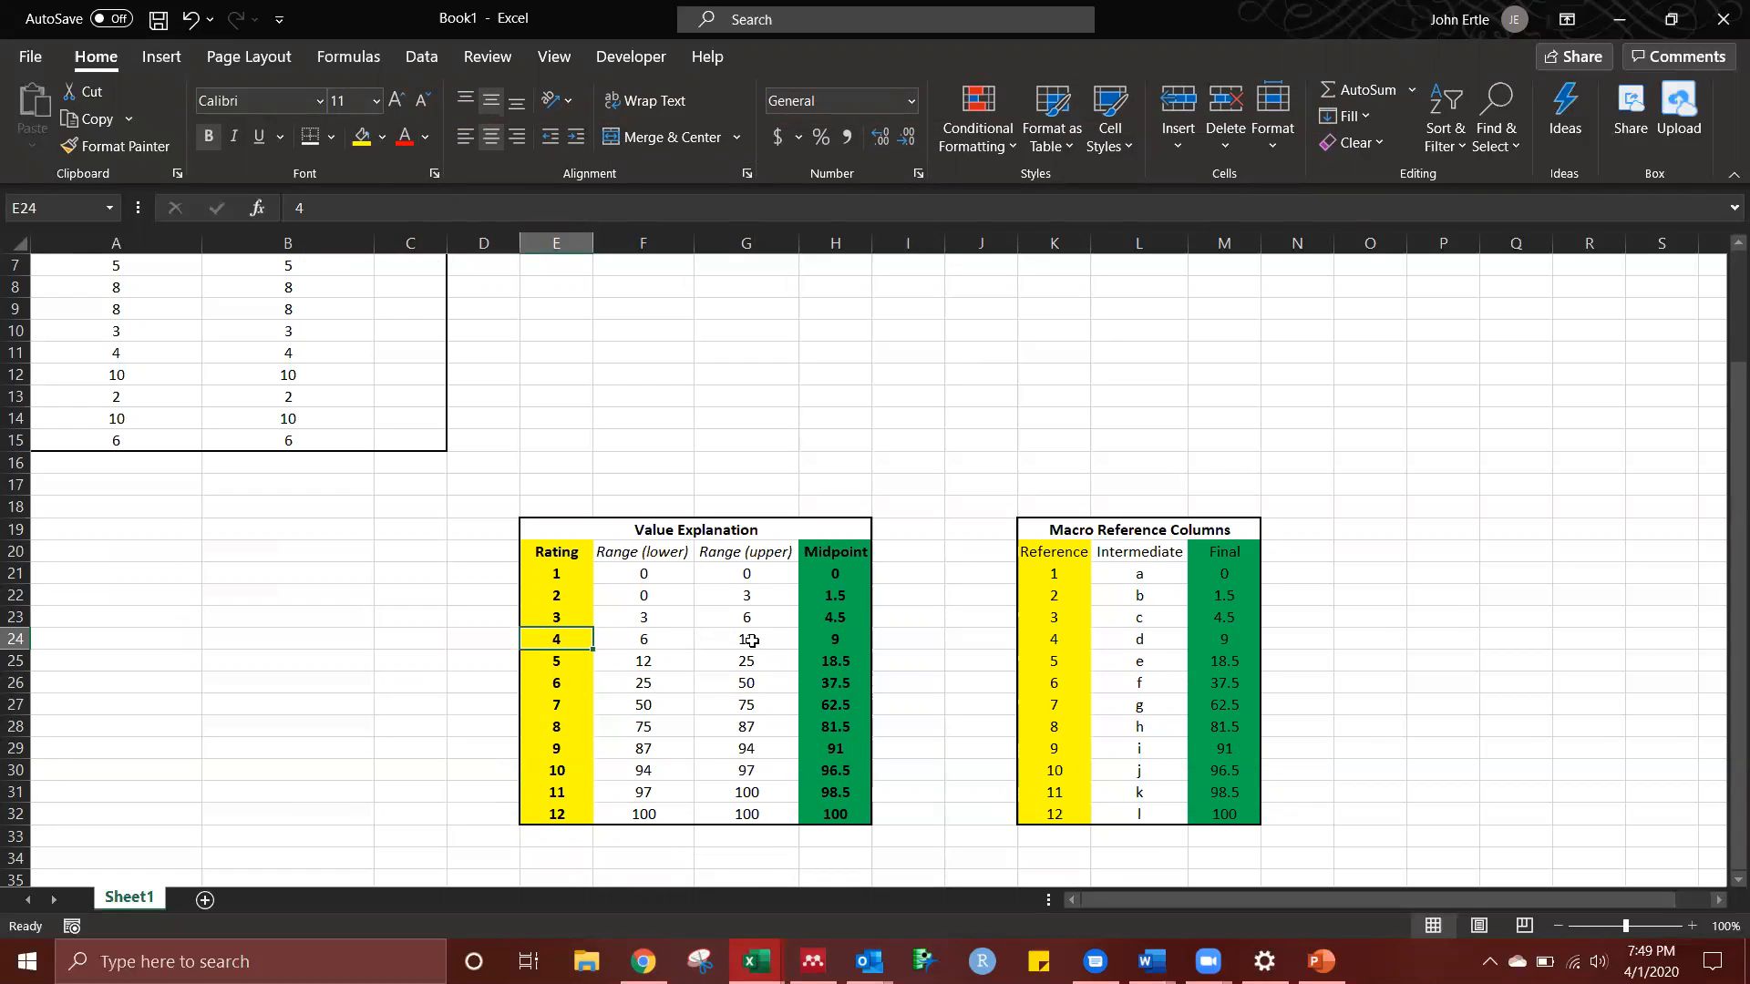
{"action": "left_click", "coordinate": [847, 638]}
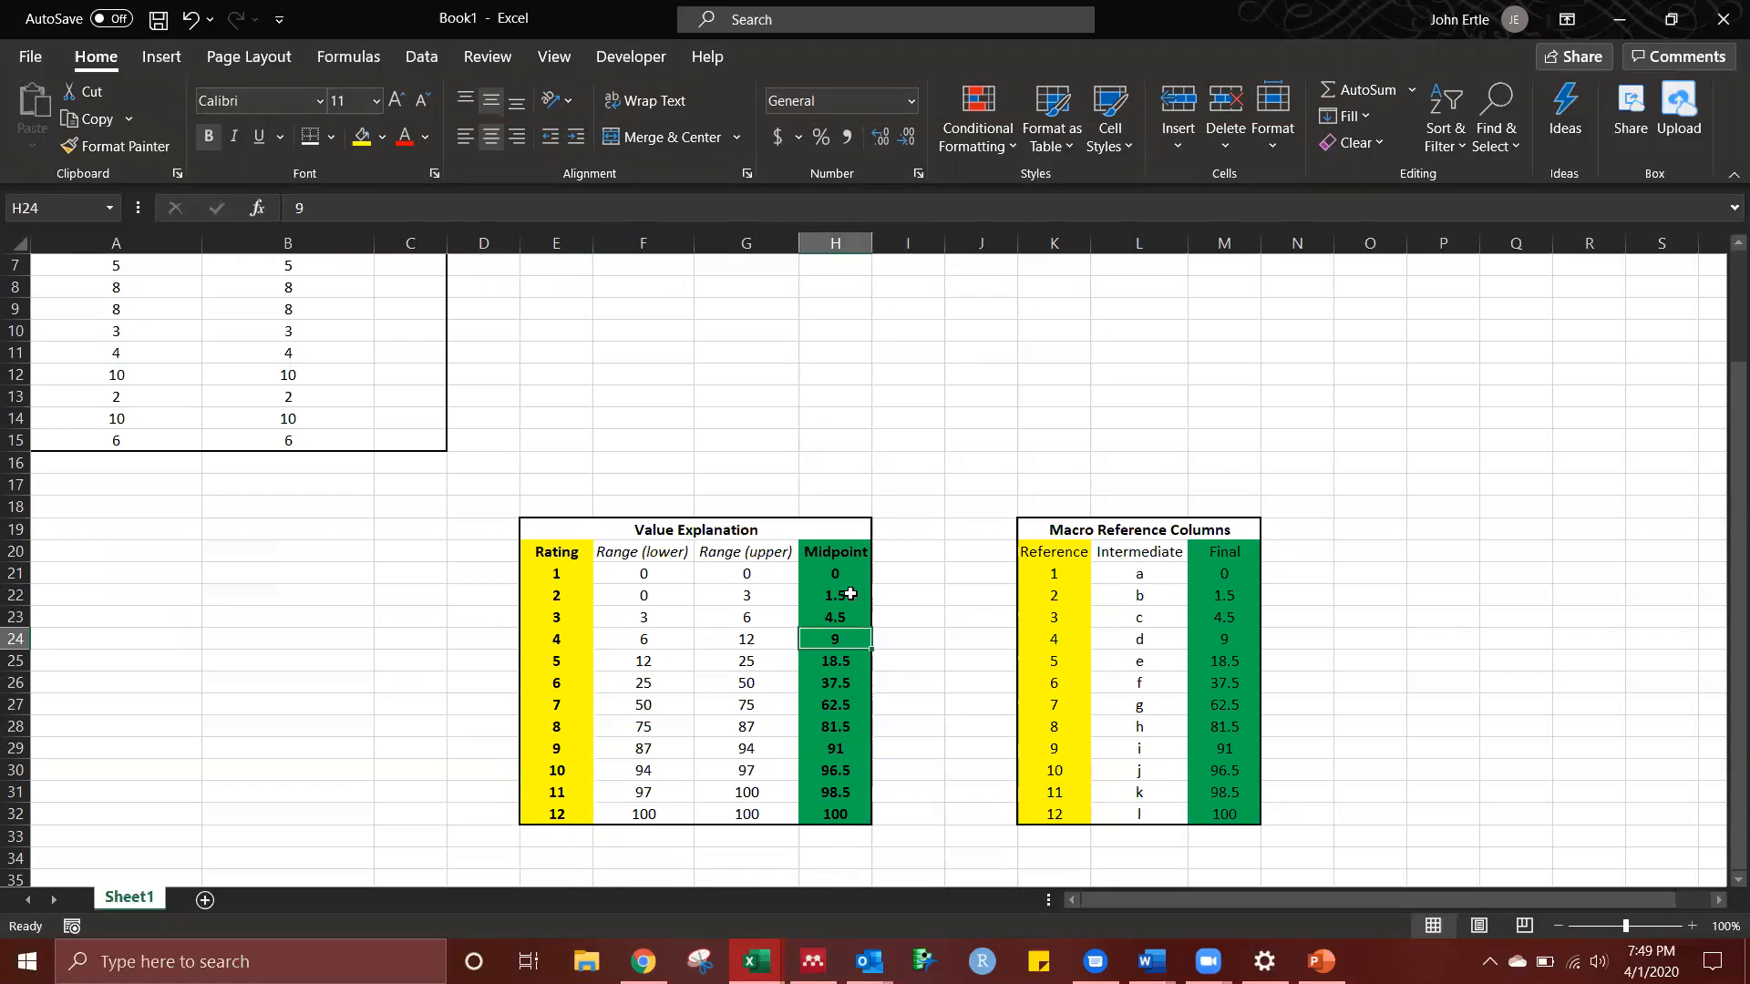
{"action": "left_click_drag", "start_coordinate": [866, 553], "coordinate": [844, 817]}
{"action": "left_click", "coordinate": [935, 653]}
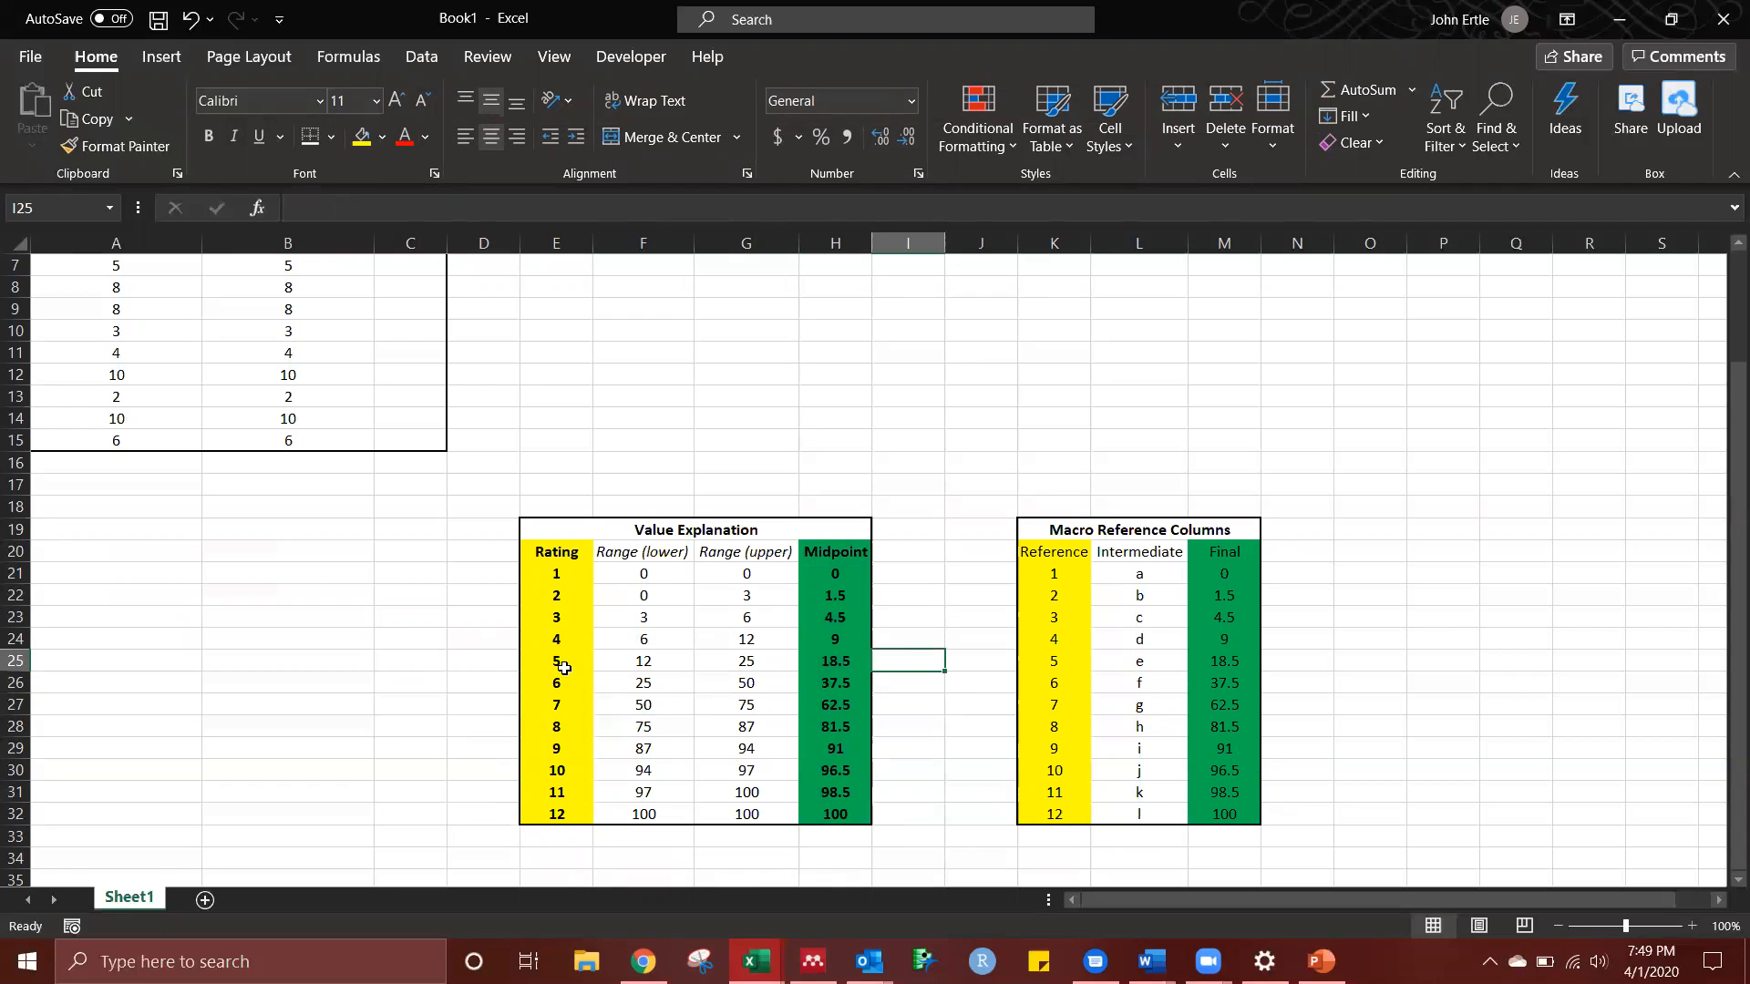
{"action": "scroll", "coordinate": [283, 642], "scroll_direction": "up", "scroll_amount": 2}
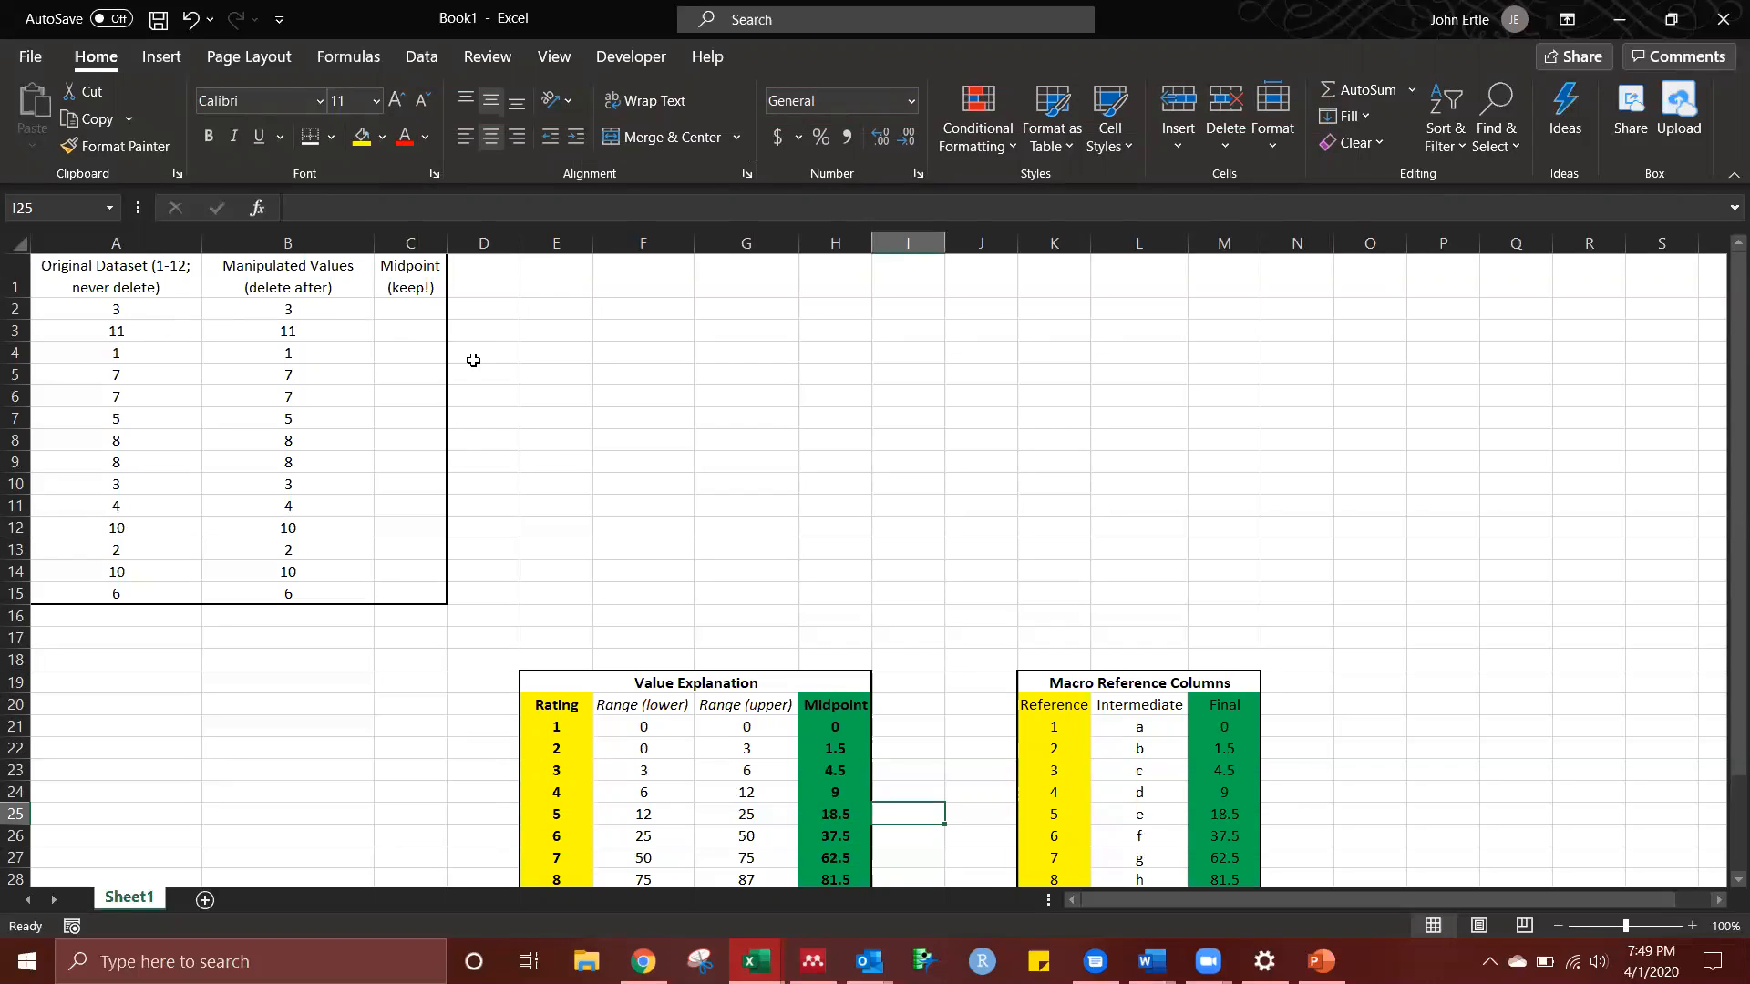
{"action": "left_click", "coordinate": [856, 400]}
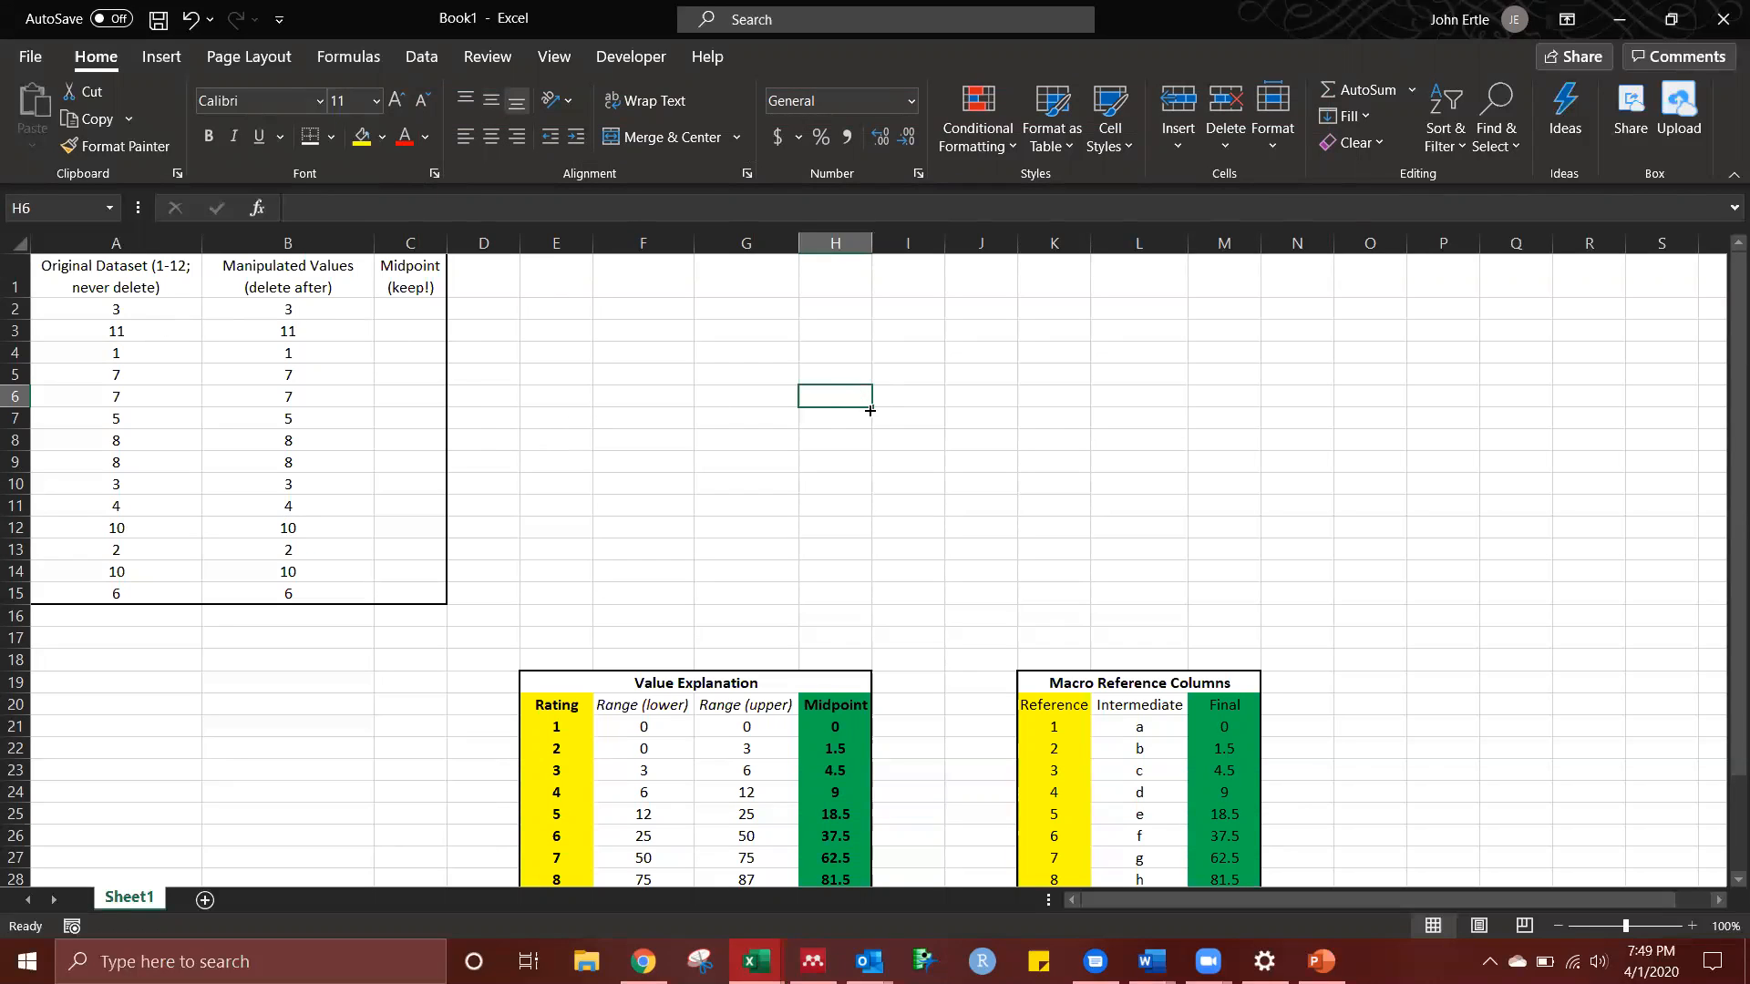
{"action": "scroll", "coordinate": [992, 462], "scroll_direction": "down", "scroll_amount": 2}
{"action": "scroll", "coordinate": [991, 462], "scroll_direction": "down", "scroll_amount": 1}
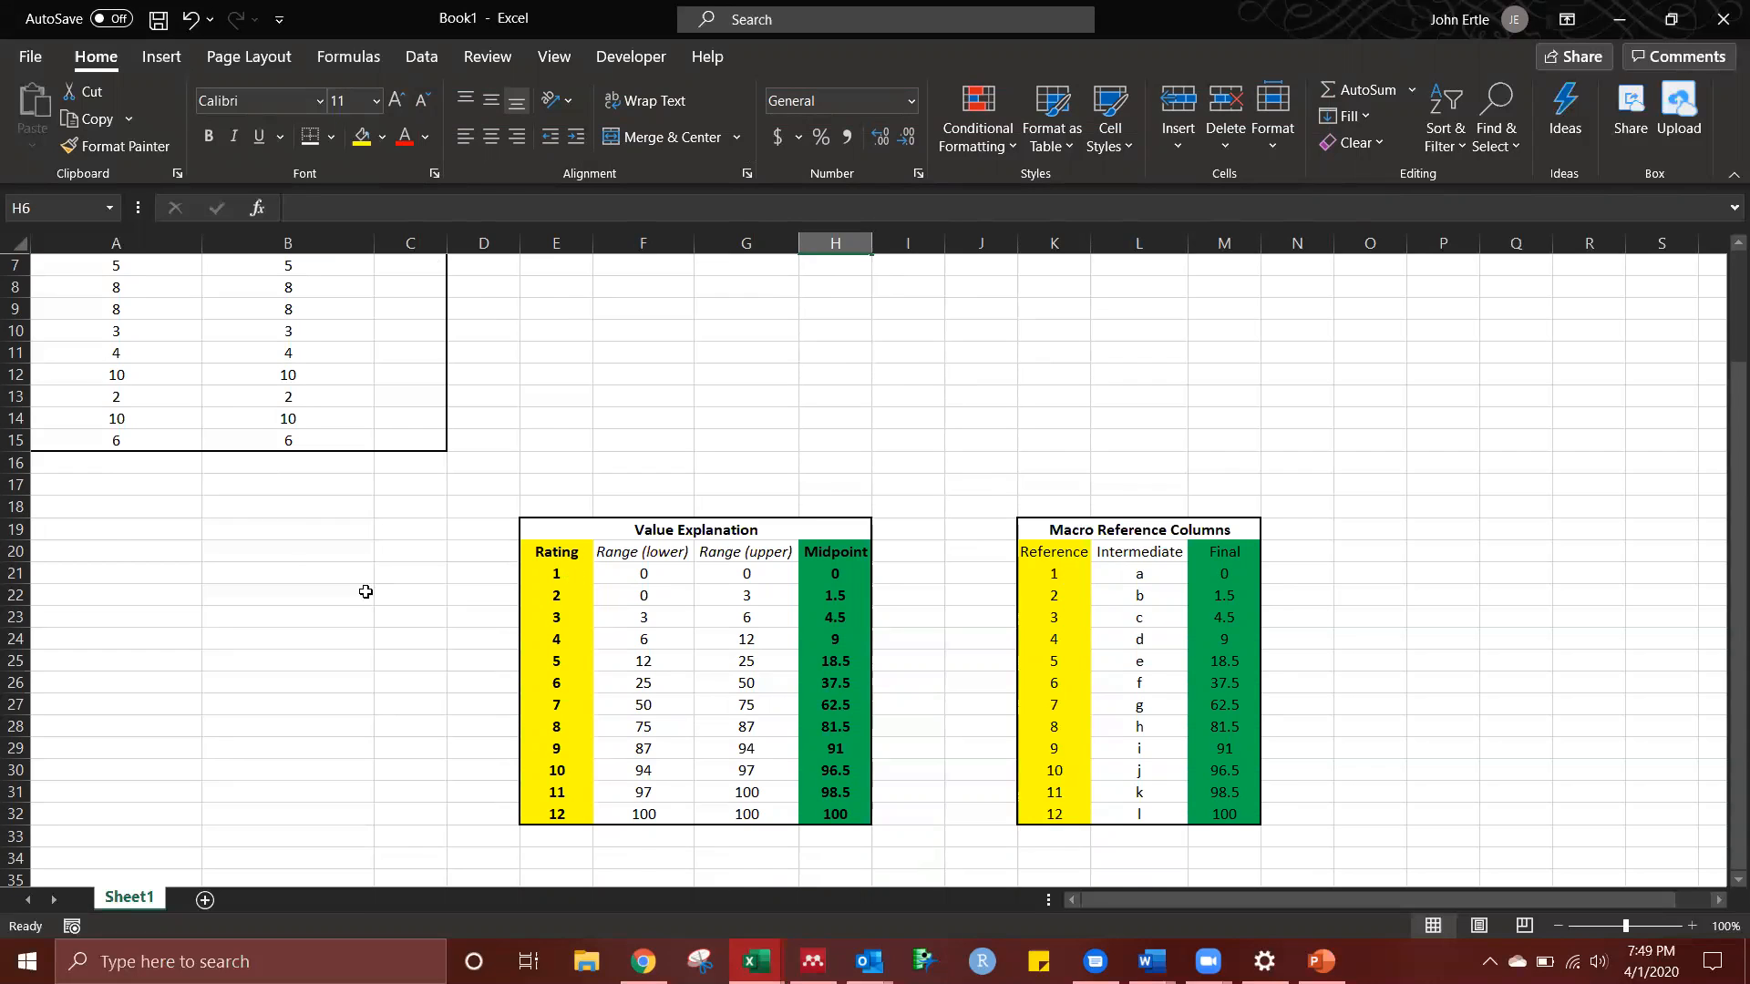
Compare the original dataset with the Reference, Intermediate and Final columns of the Macro Reference Columns table
{"action": "scroll", "coordinate": [61, 308], "scroll_direction": "up", "scroll_amount": 2}
{"action": "left_click_drag", "start_coordinate": [128, 319], "coordinate": [164, 588]}
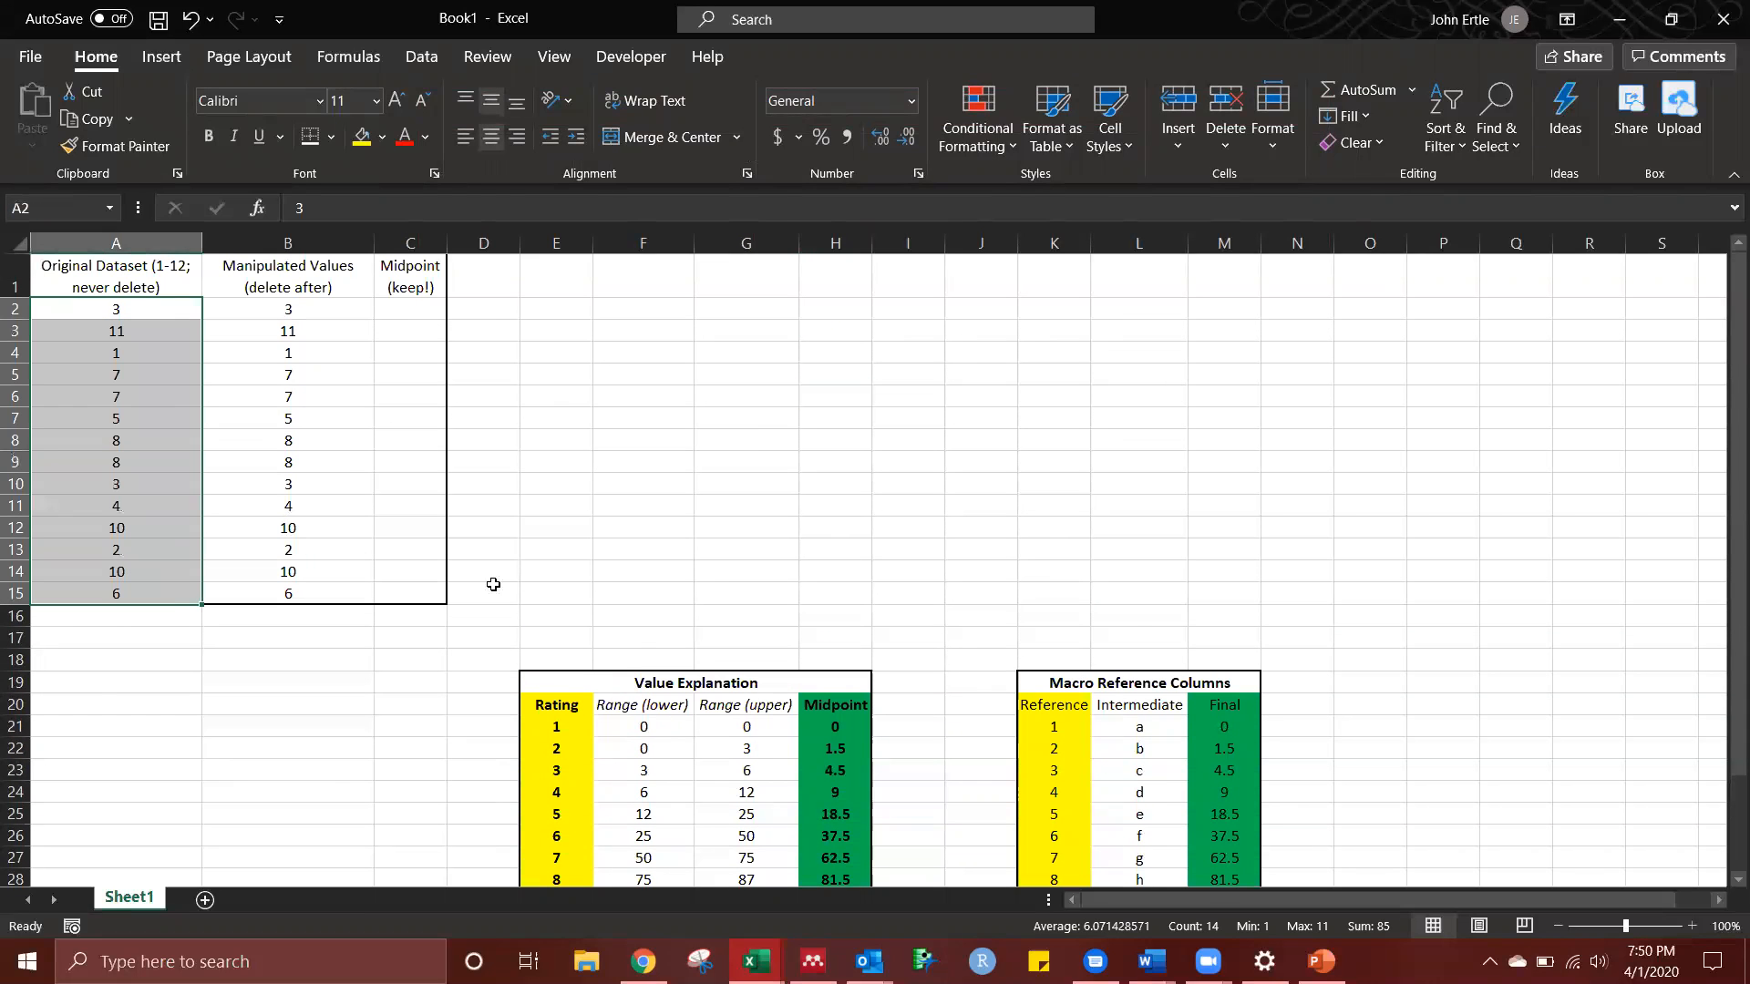
{"action": "scroll", "coordinate": [1009, 555], "scroll_direction": "down", "scroll_amount": 2}
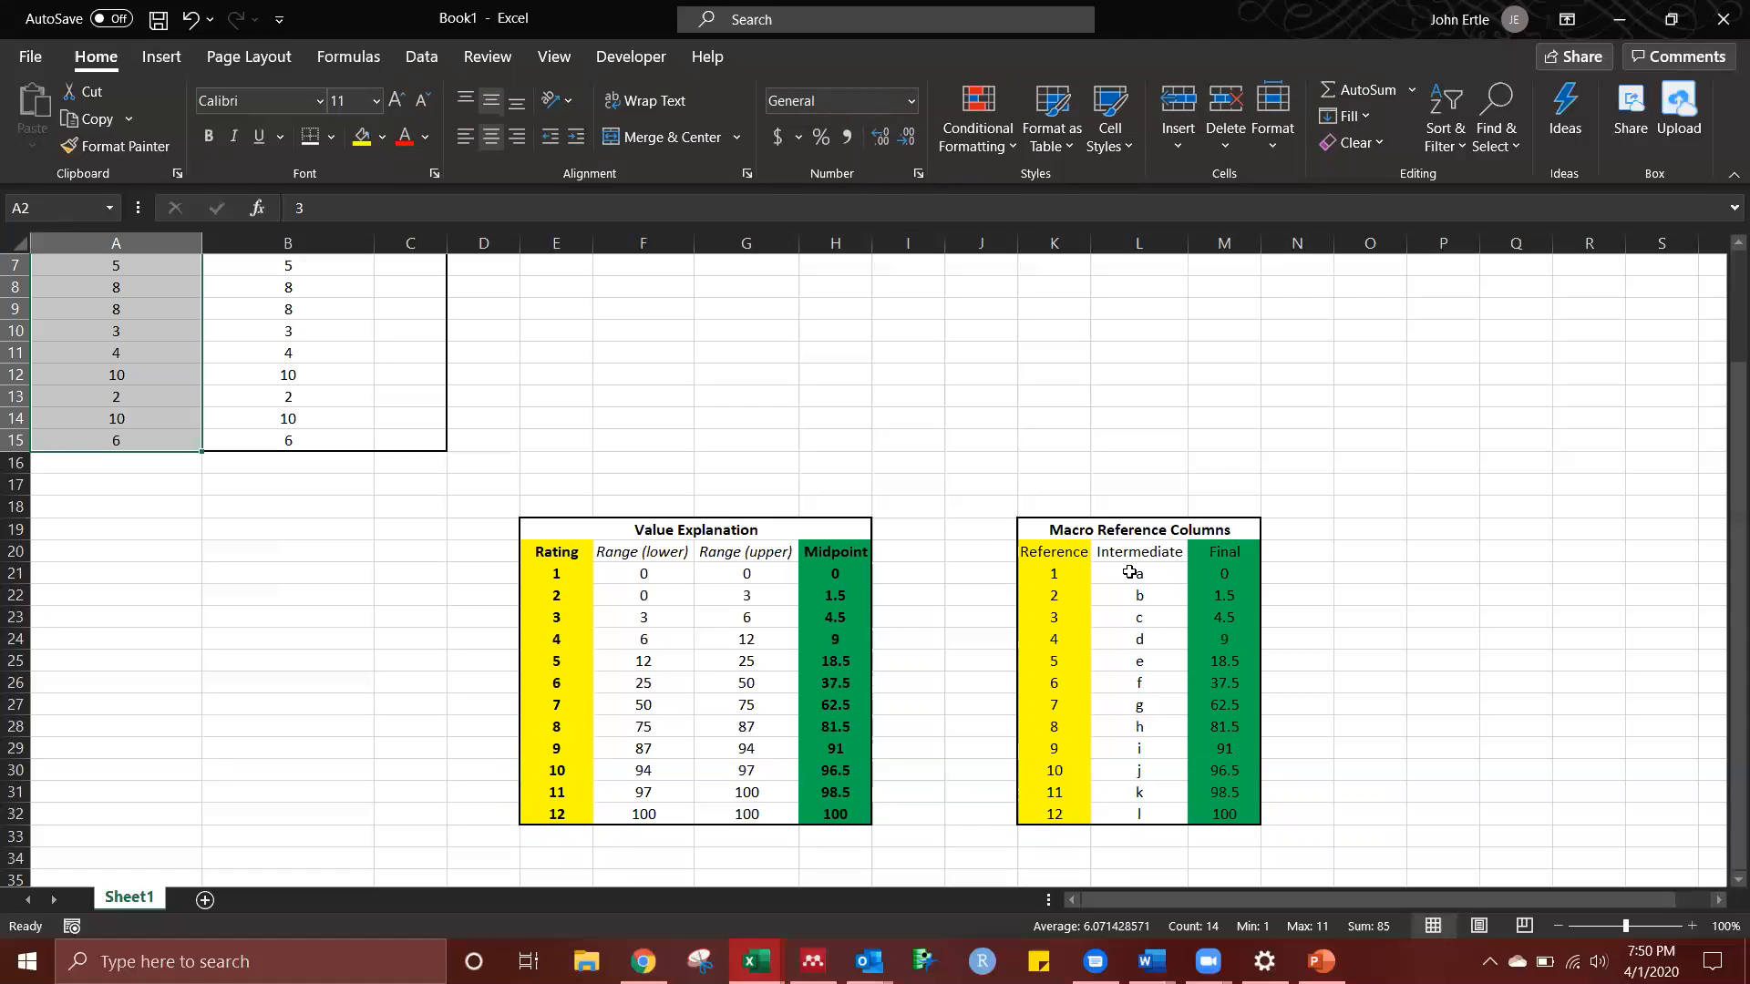
{"action": "scroll", "coordinate": [143, 417], "scroll_direction": "up", "scroll_amount": 2}
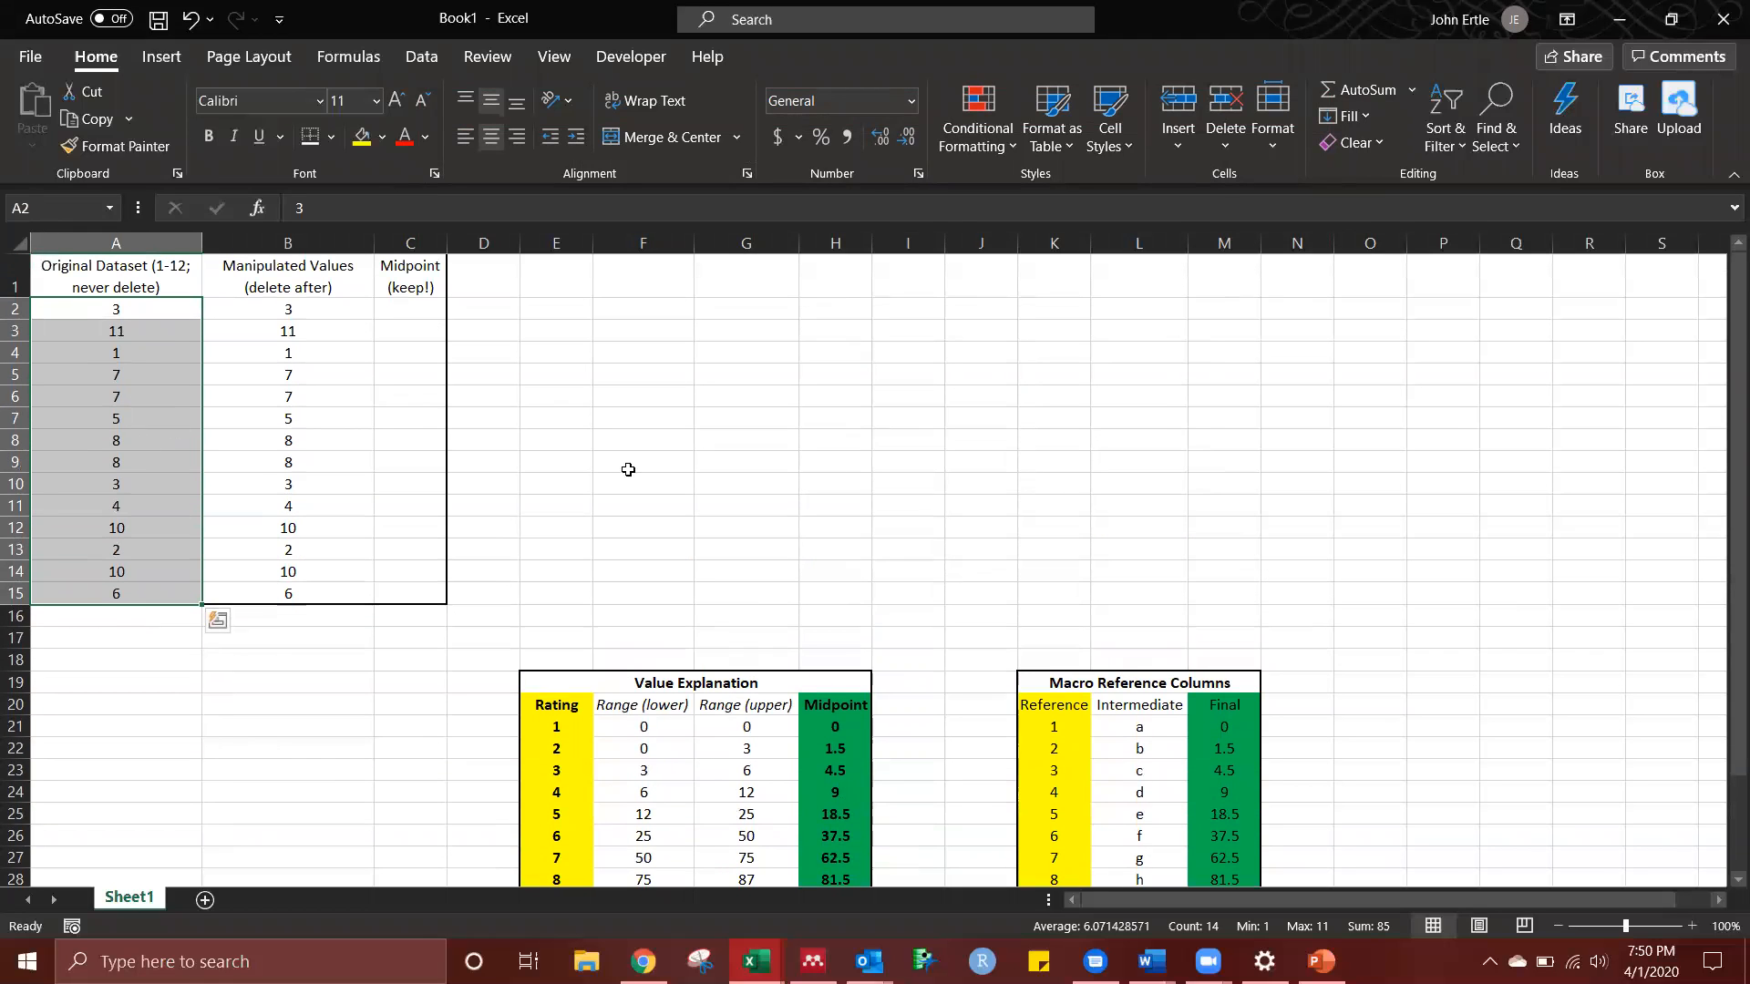
{"action": "scroll", "coordinate": [983, 732], "scroll_direction": "down", "scroll_amount": 2}
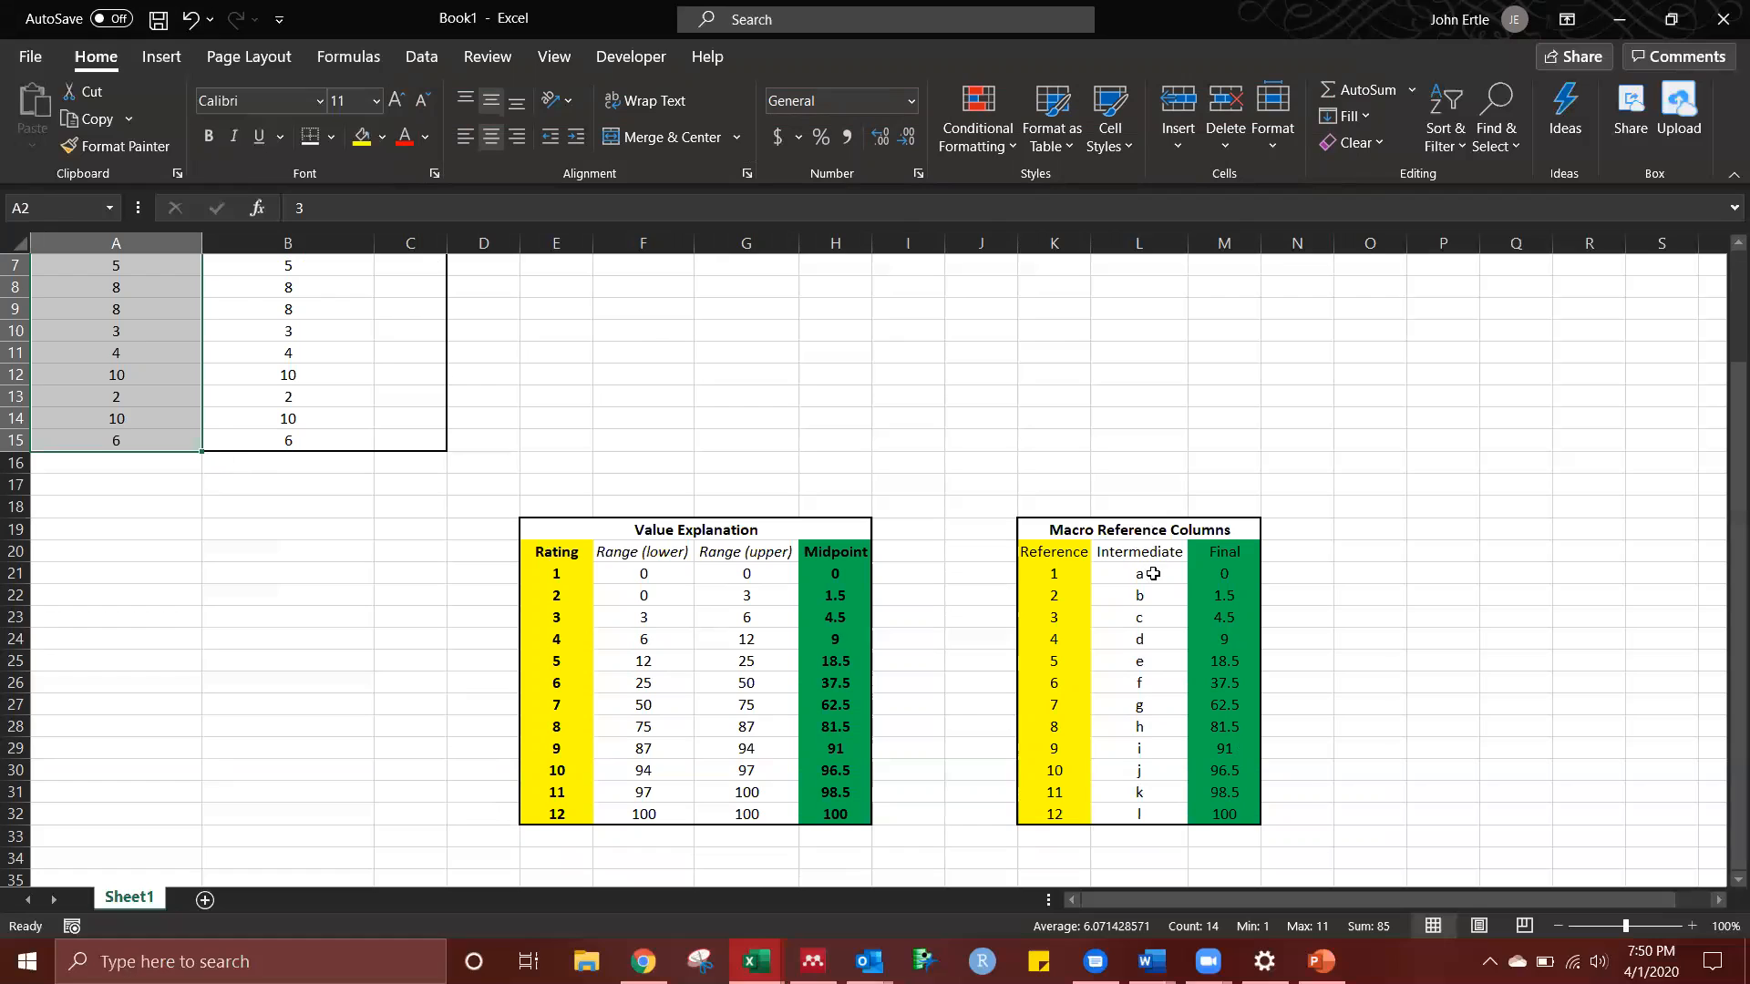
{"action": "left_click_drag", "start_coordinate": [1153, 575], "coordinate": [1143, 814]}
{"action": "left_click_drag", "start_coordinate": [1212, 573], "coordinate": [1237, 825]}
{"action": "left_click", "coordinate": [1338, 664]}
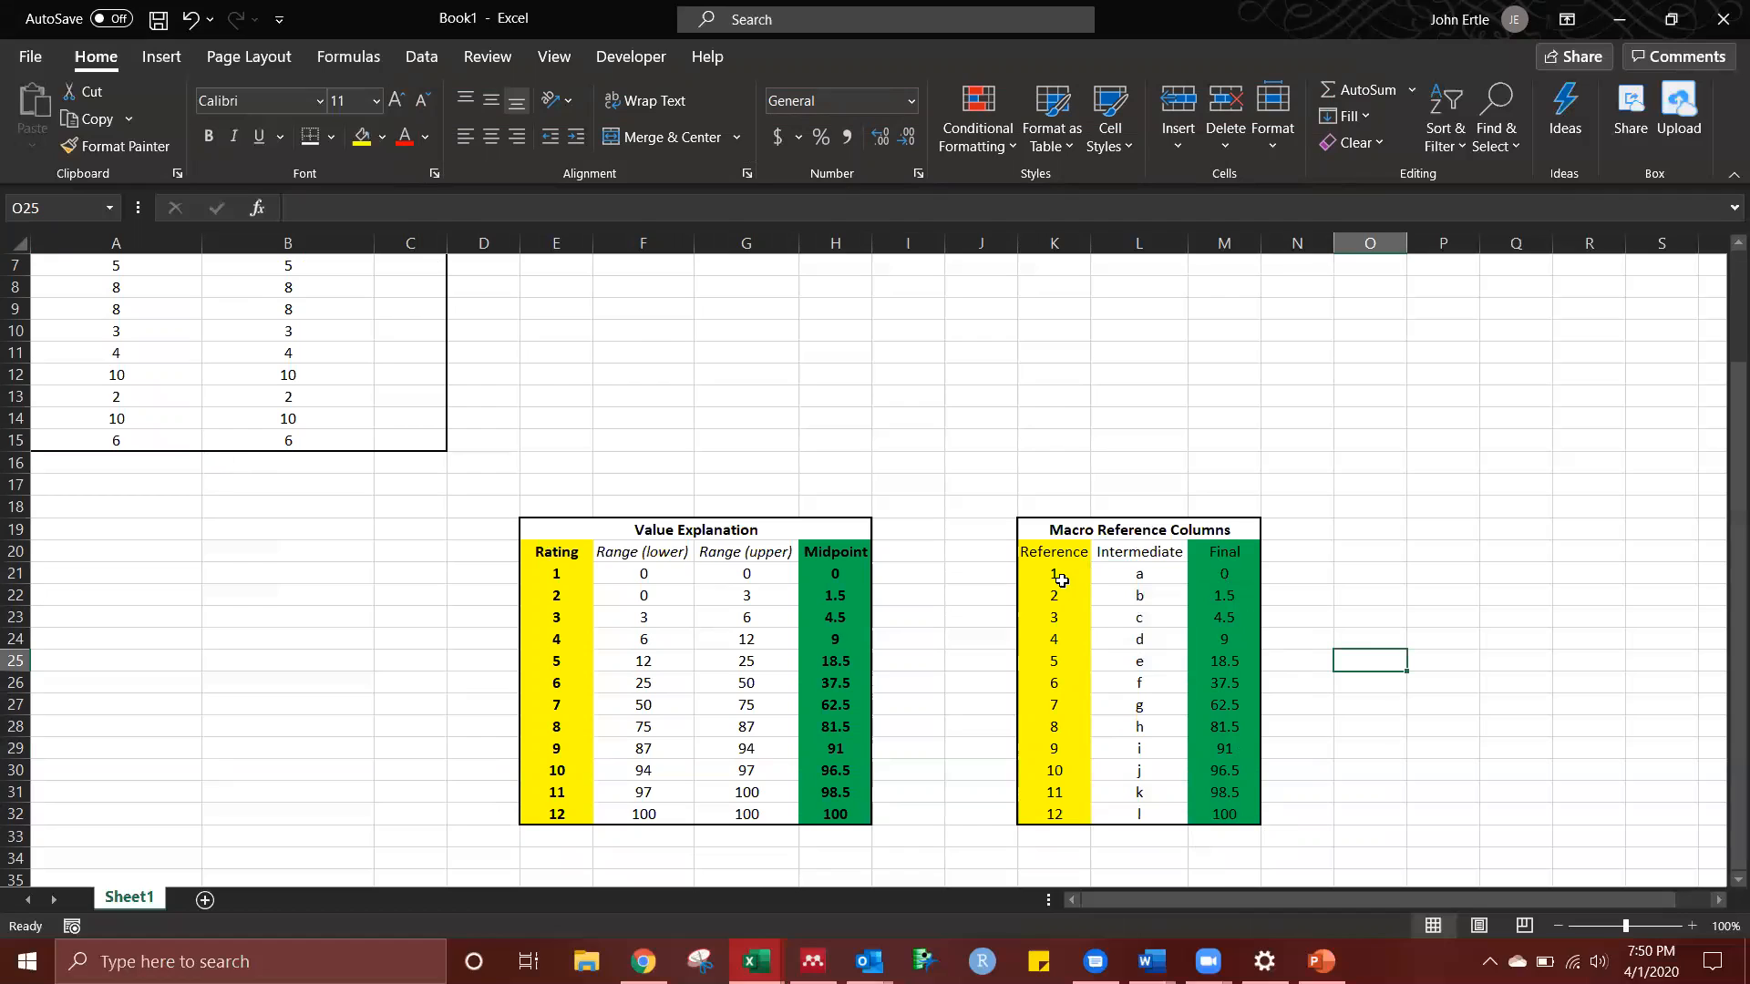
{"action": "left_click", "coordinate": [1082, 792]}
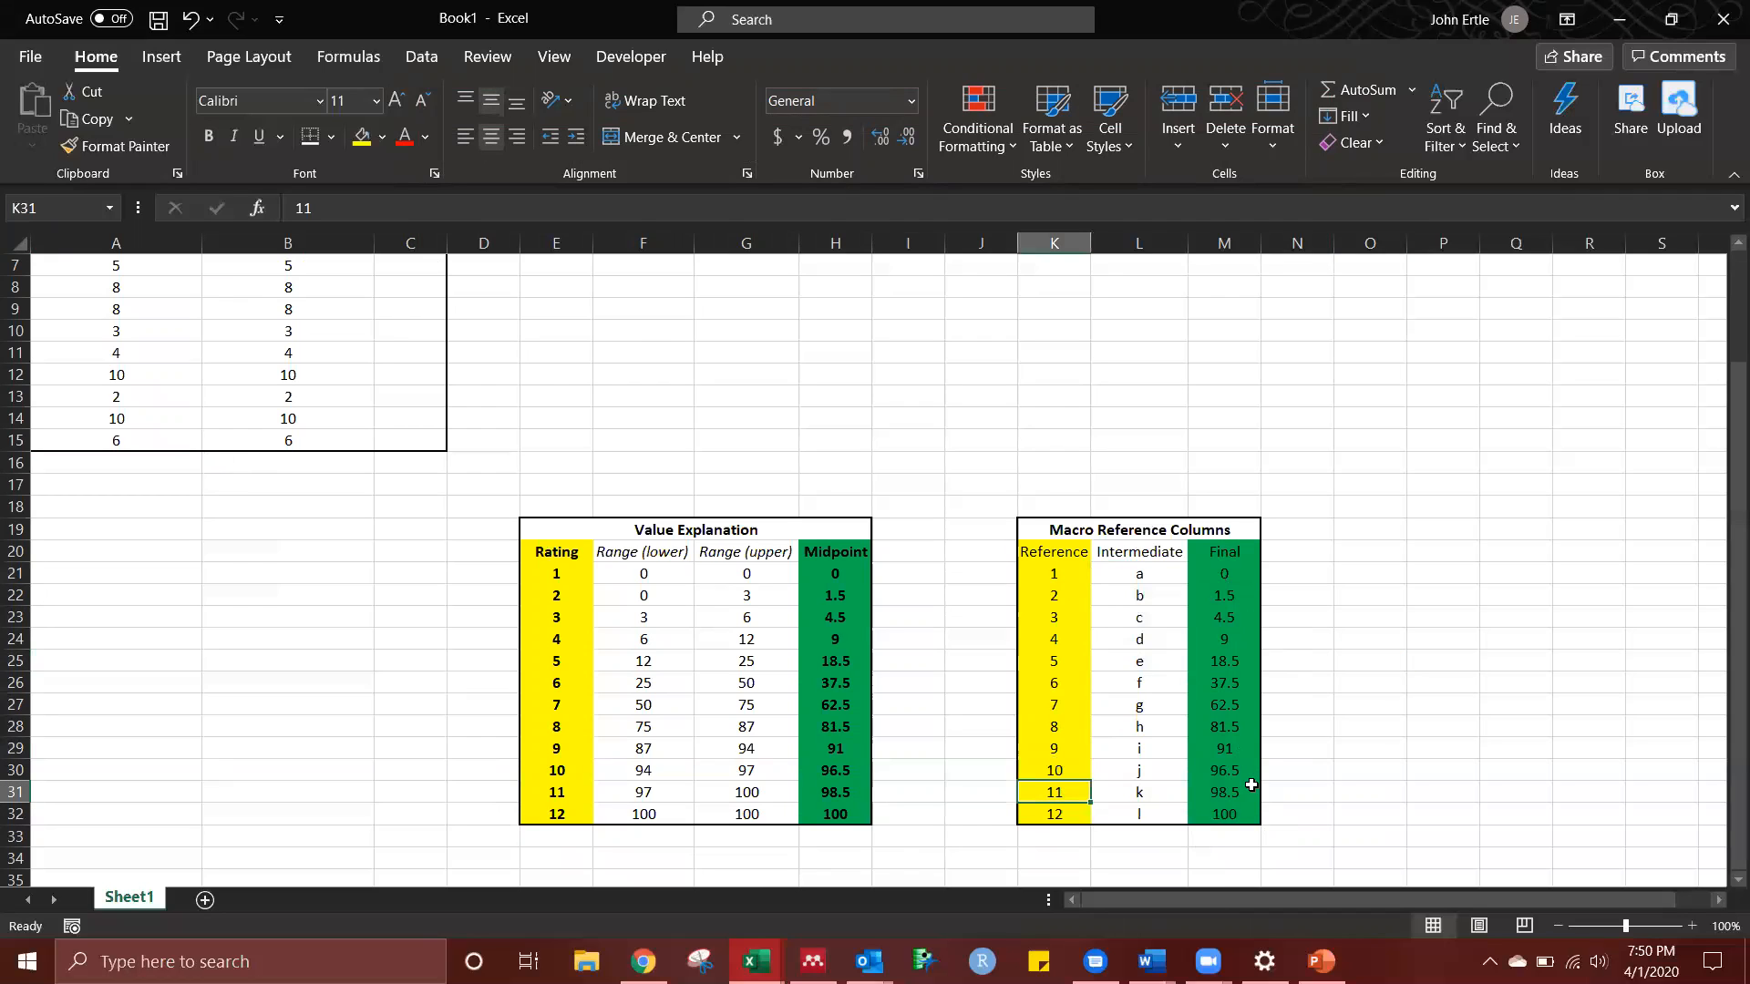
{"action": "left_click", "coordinate": [1064, 576]}
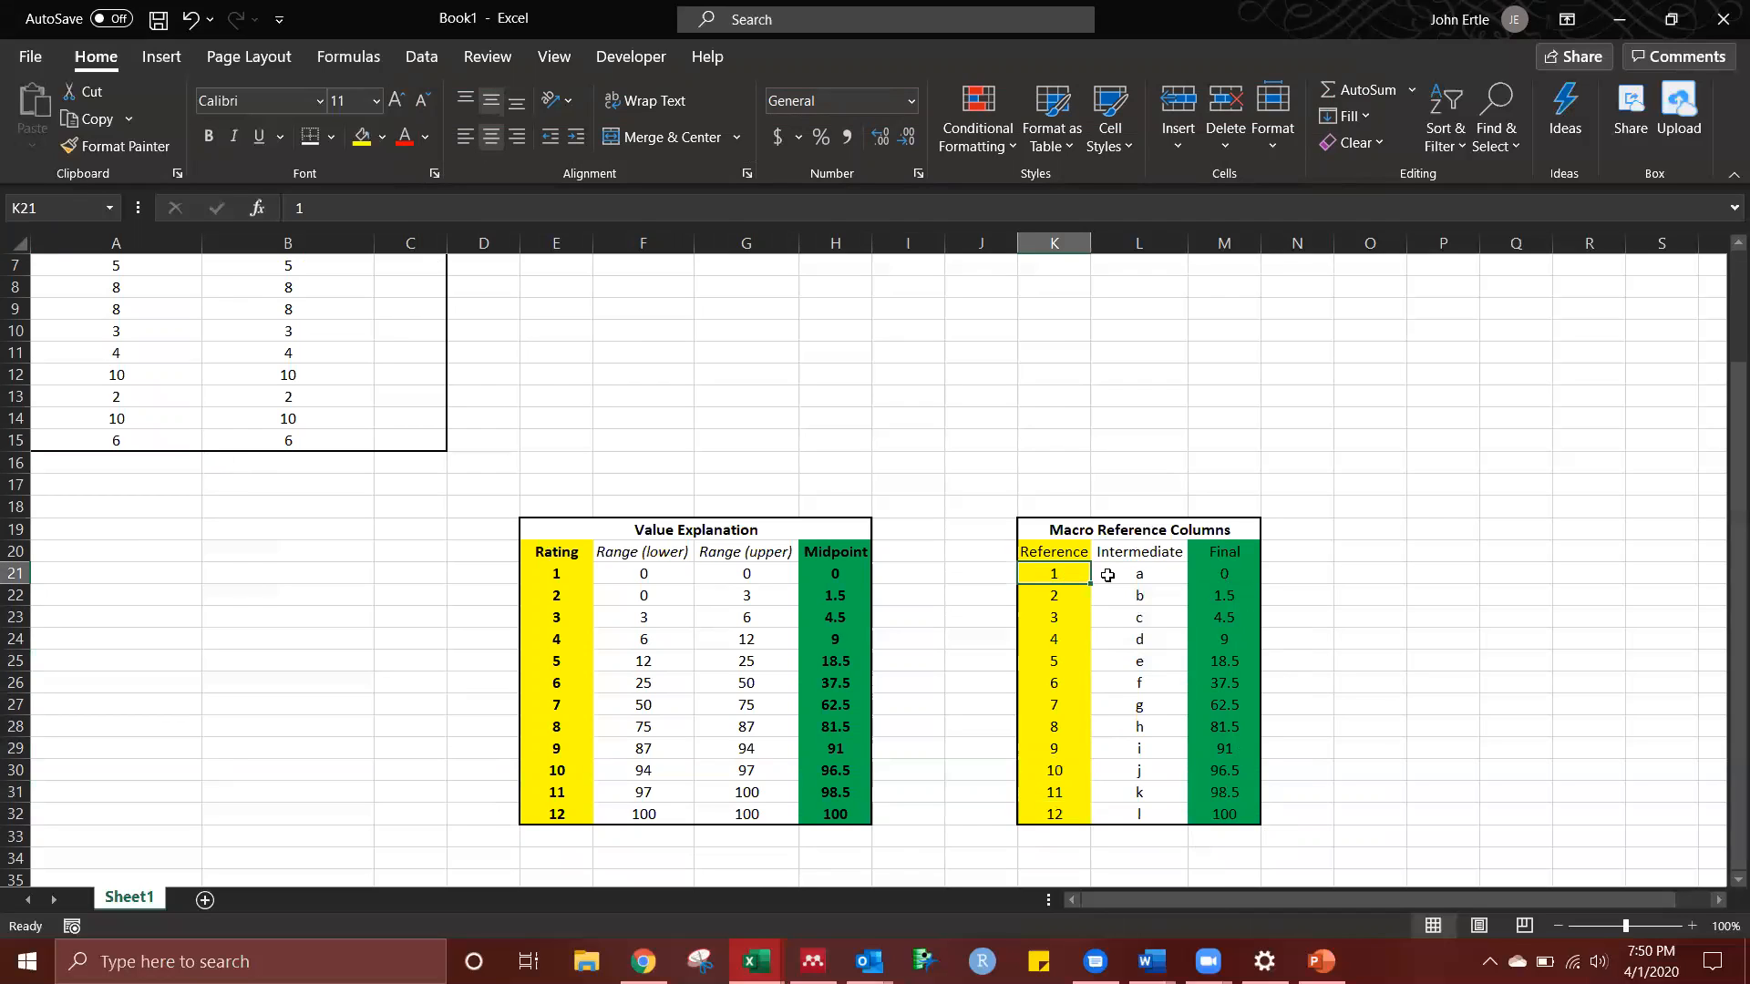
{"action": "left_click", "coordinate": [1202, 571]}
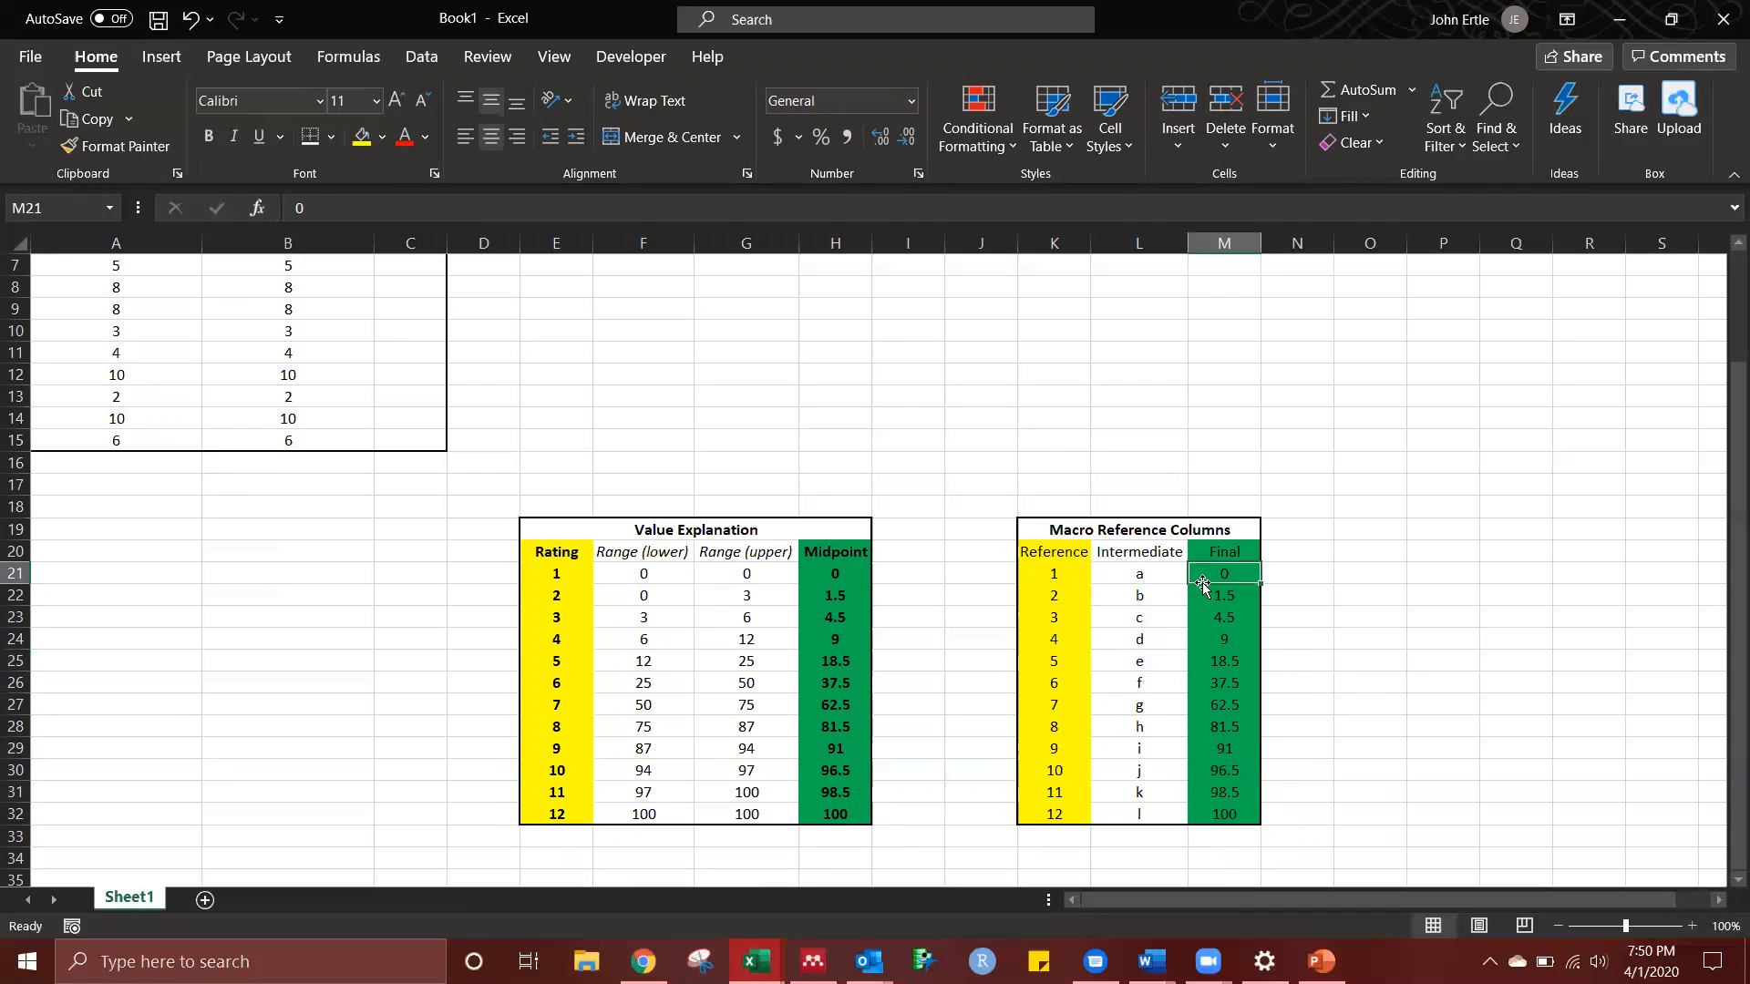
{"action": "left_click", "coordinate": [1255, 797]}
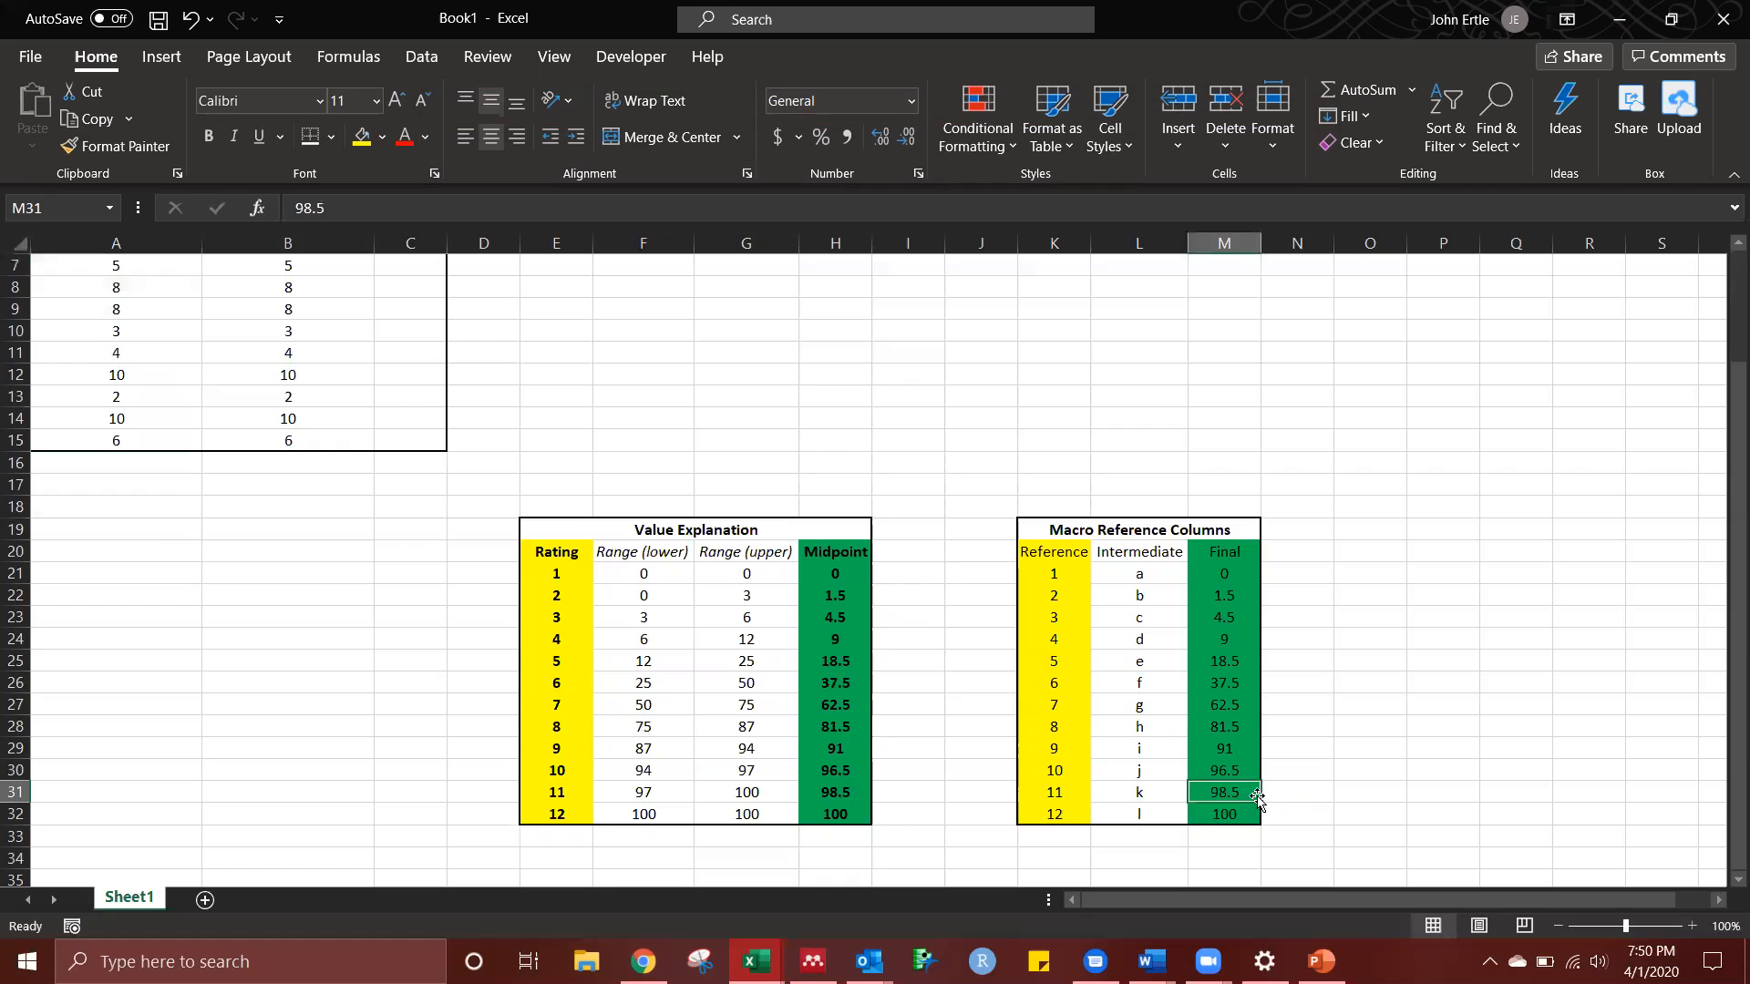
{"action": "left_click_drag", "start_coordinate": [1141, 575], "coordinate": [1144, 814]}
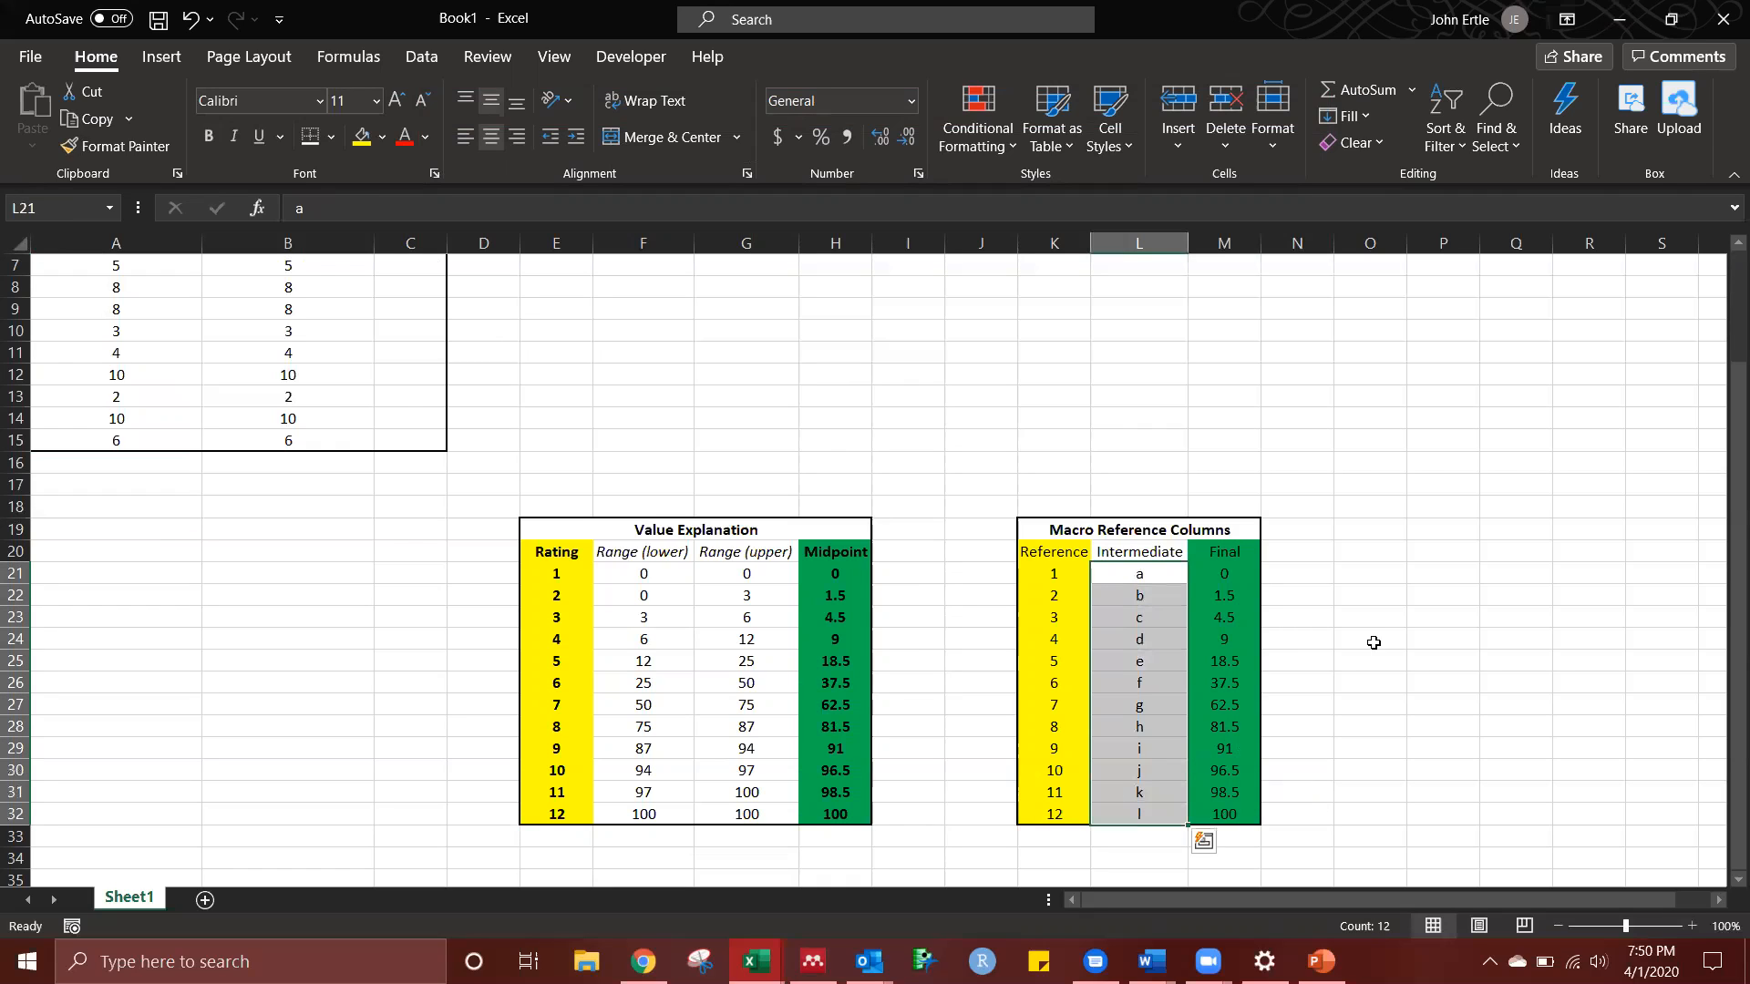
{"action": "left_click", "coordinate": [1272, 571]}
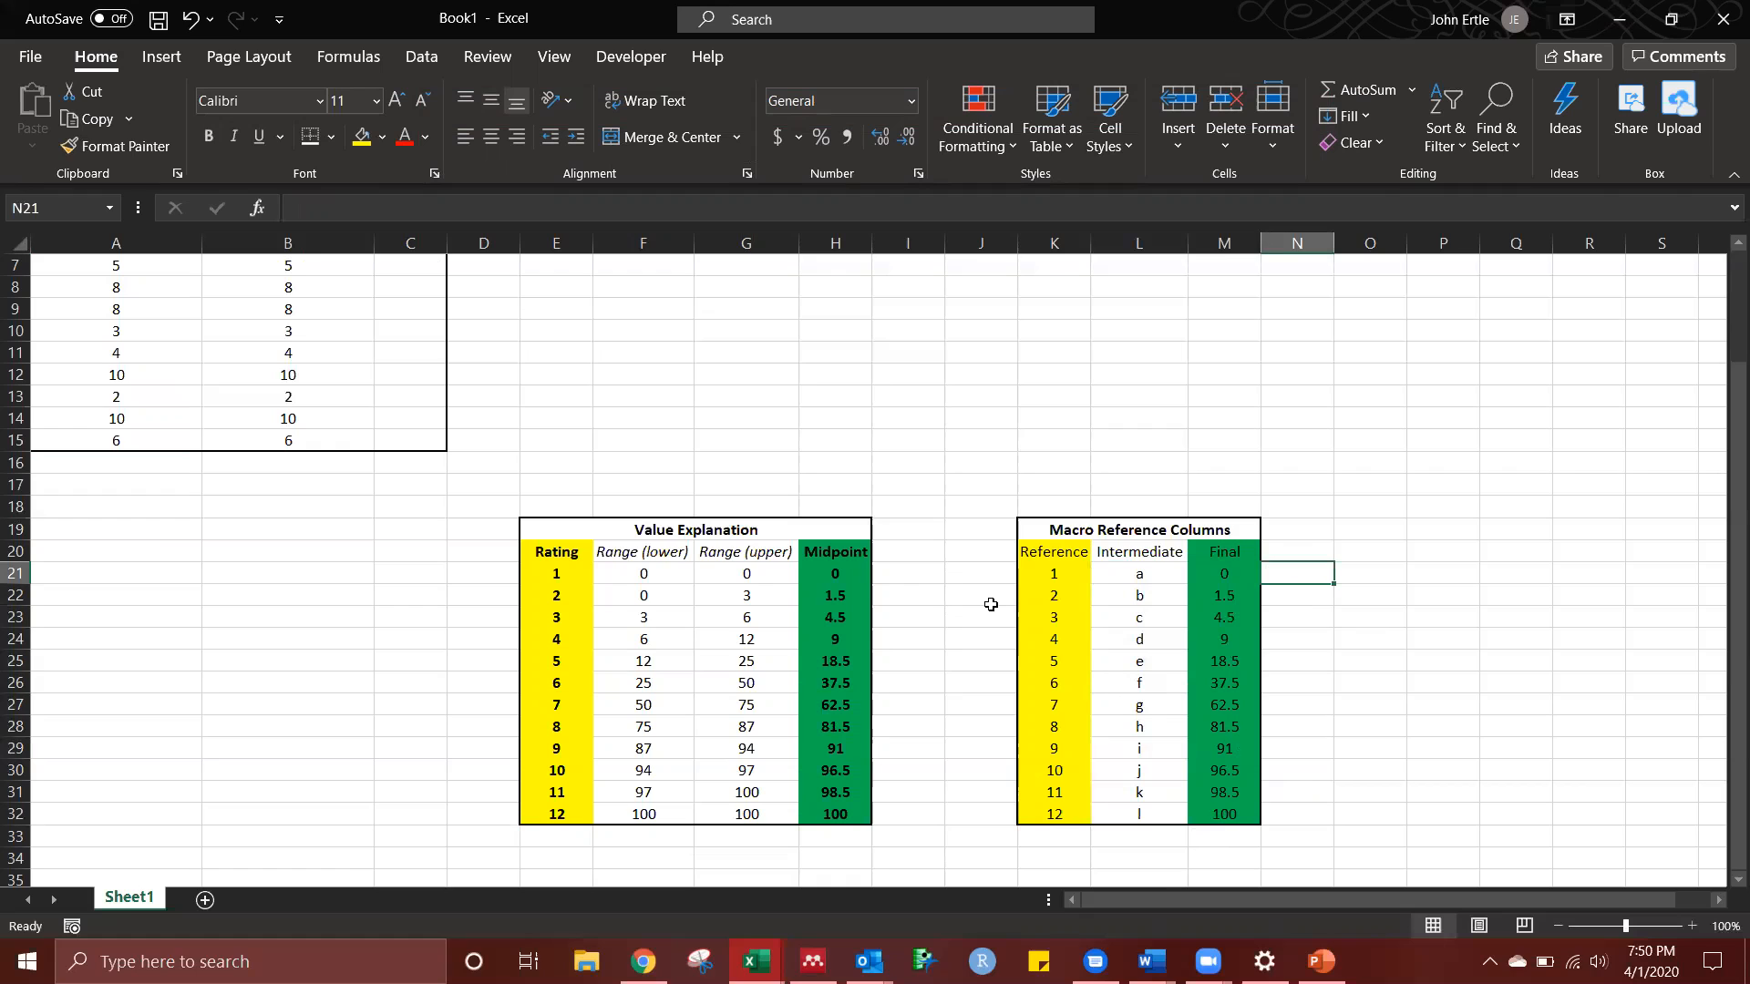
Review the Original Dataset, Manipulated Values and Midpoint columns in rows 2 to 15
{"action": "scroll", "coordinate": [441, 668], "scroll_direction": "up", "scroll_amount": 2}
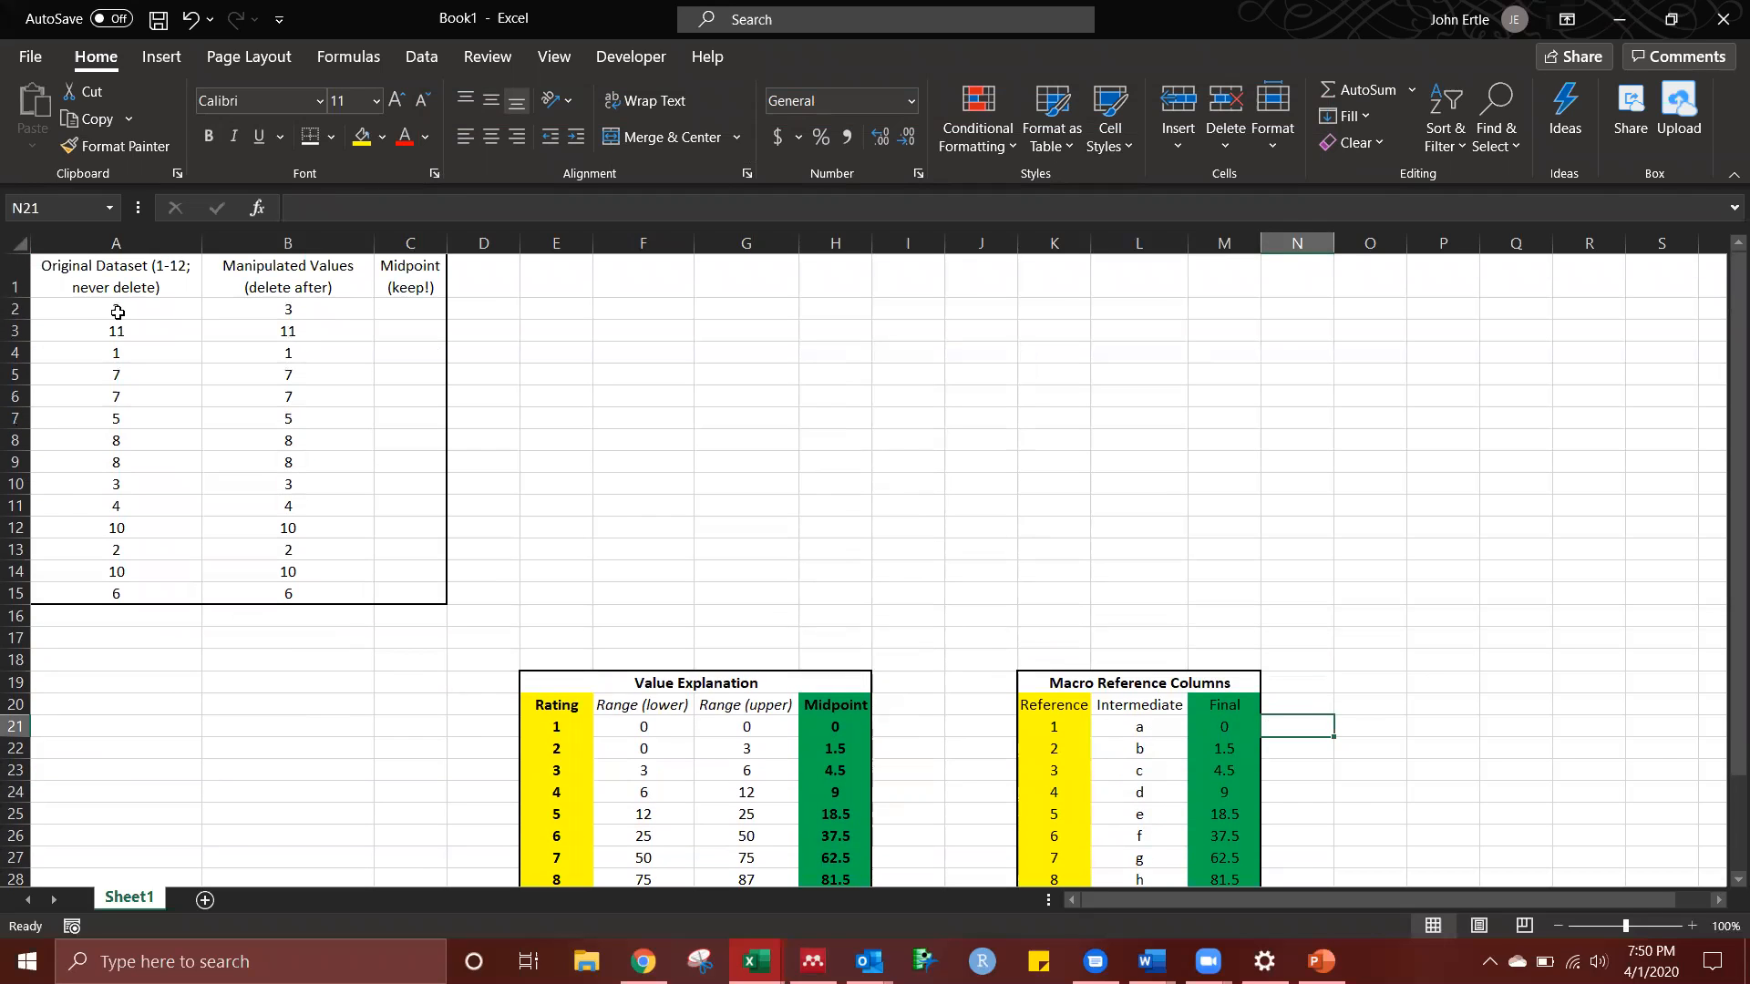
{"action": "left_click_drag", "start_coordinate": [127, 308], "coordinate": [129, 584]}
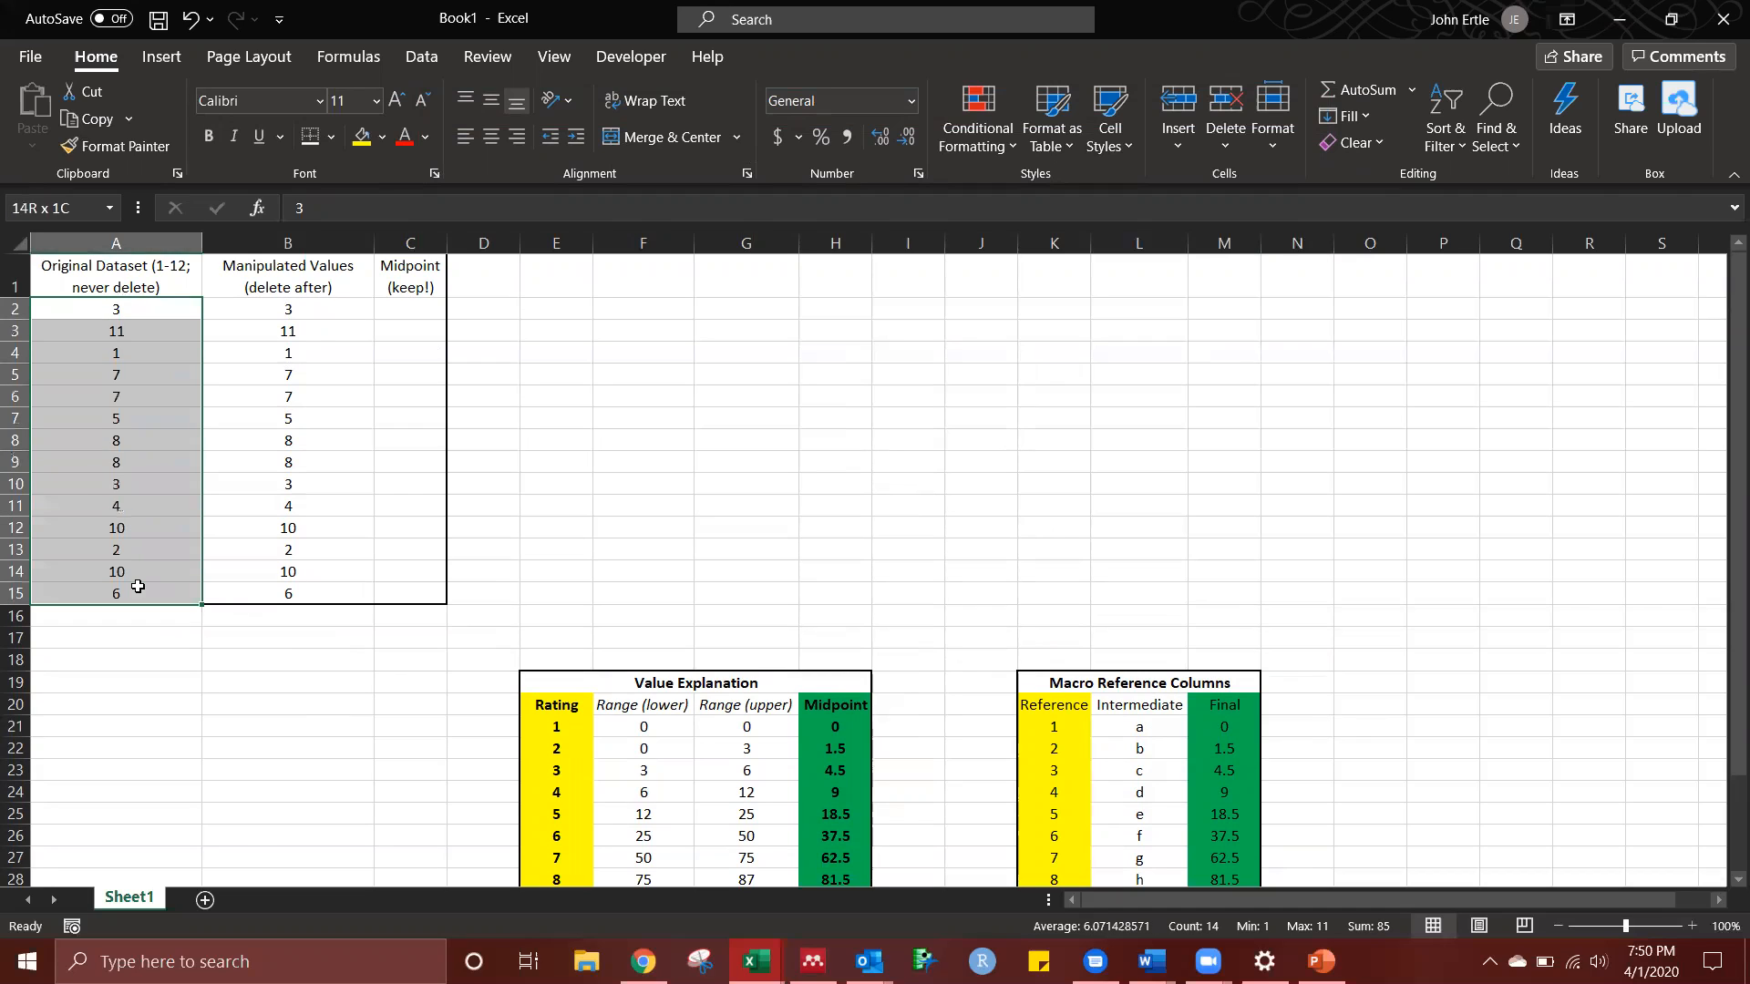
{"action": "left_click_drag", "start_coordinate": [349, 308], "coordinate": [335, 606]}
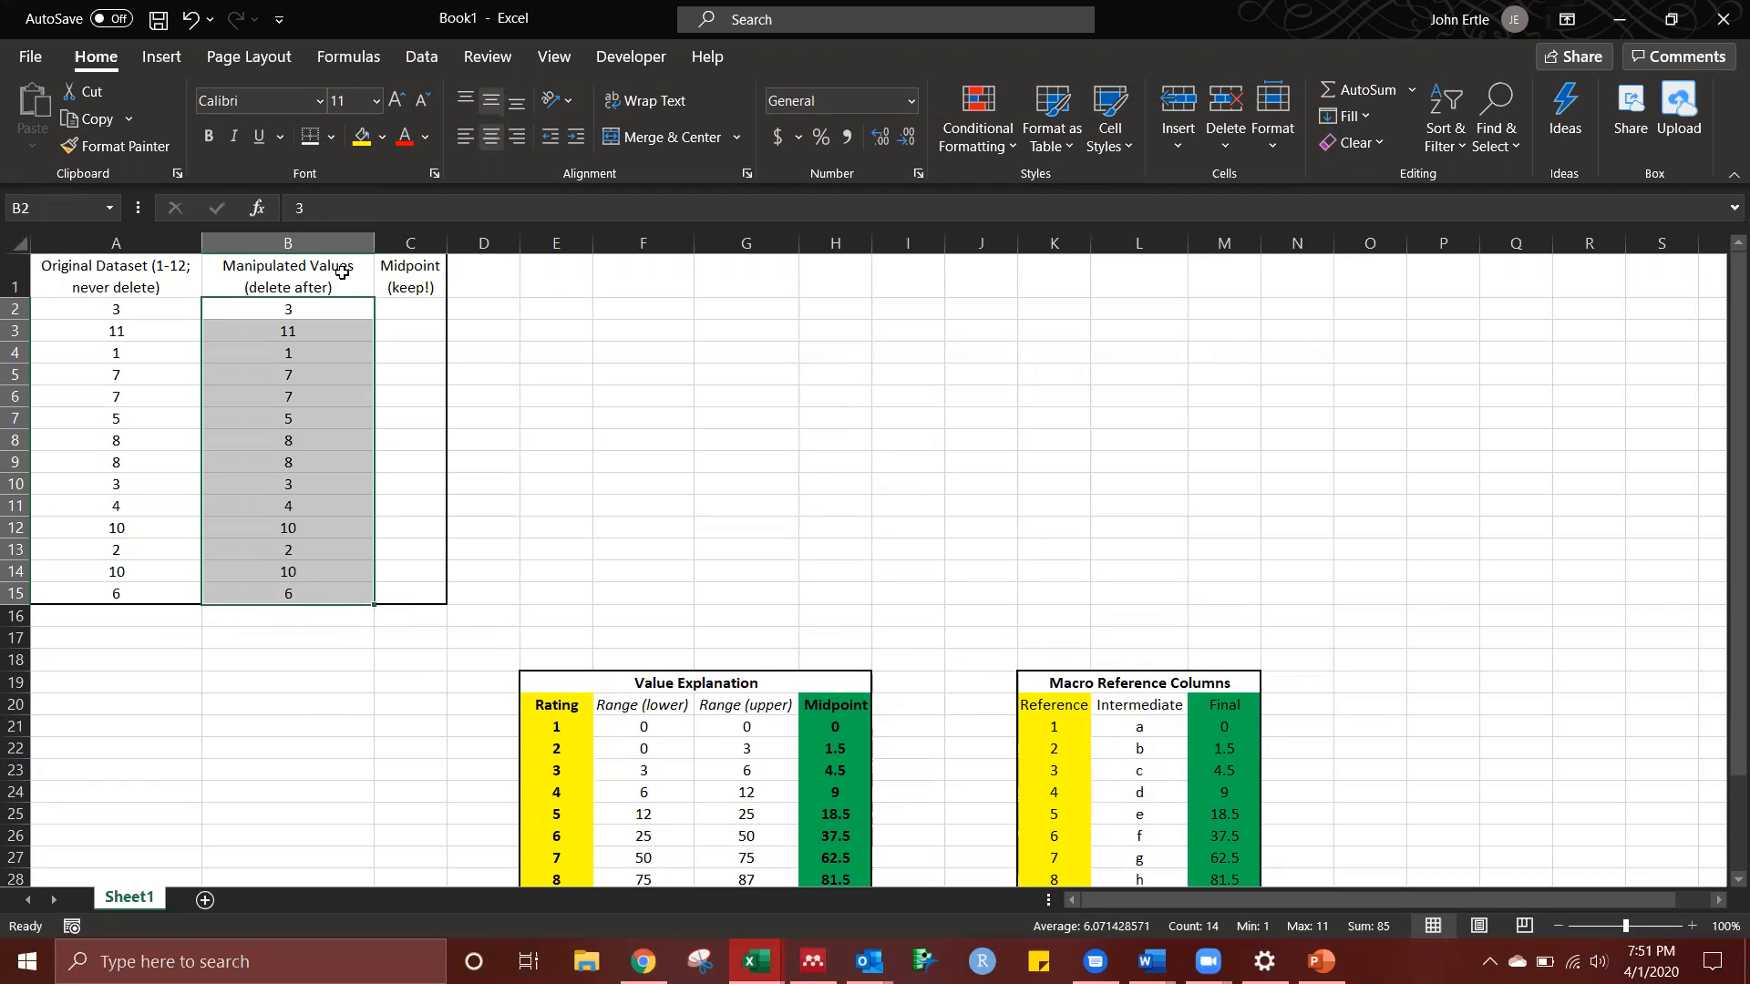
{"action": "left_click", "coordinate": [400, 308]}
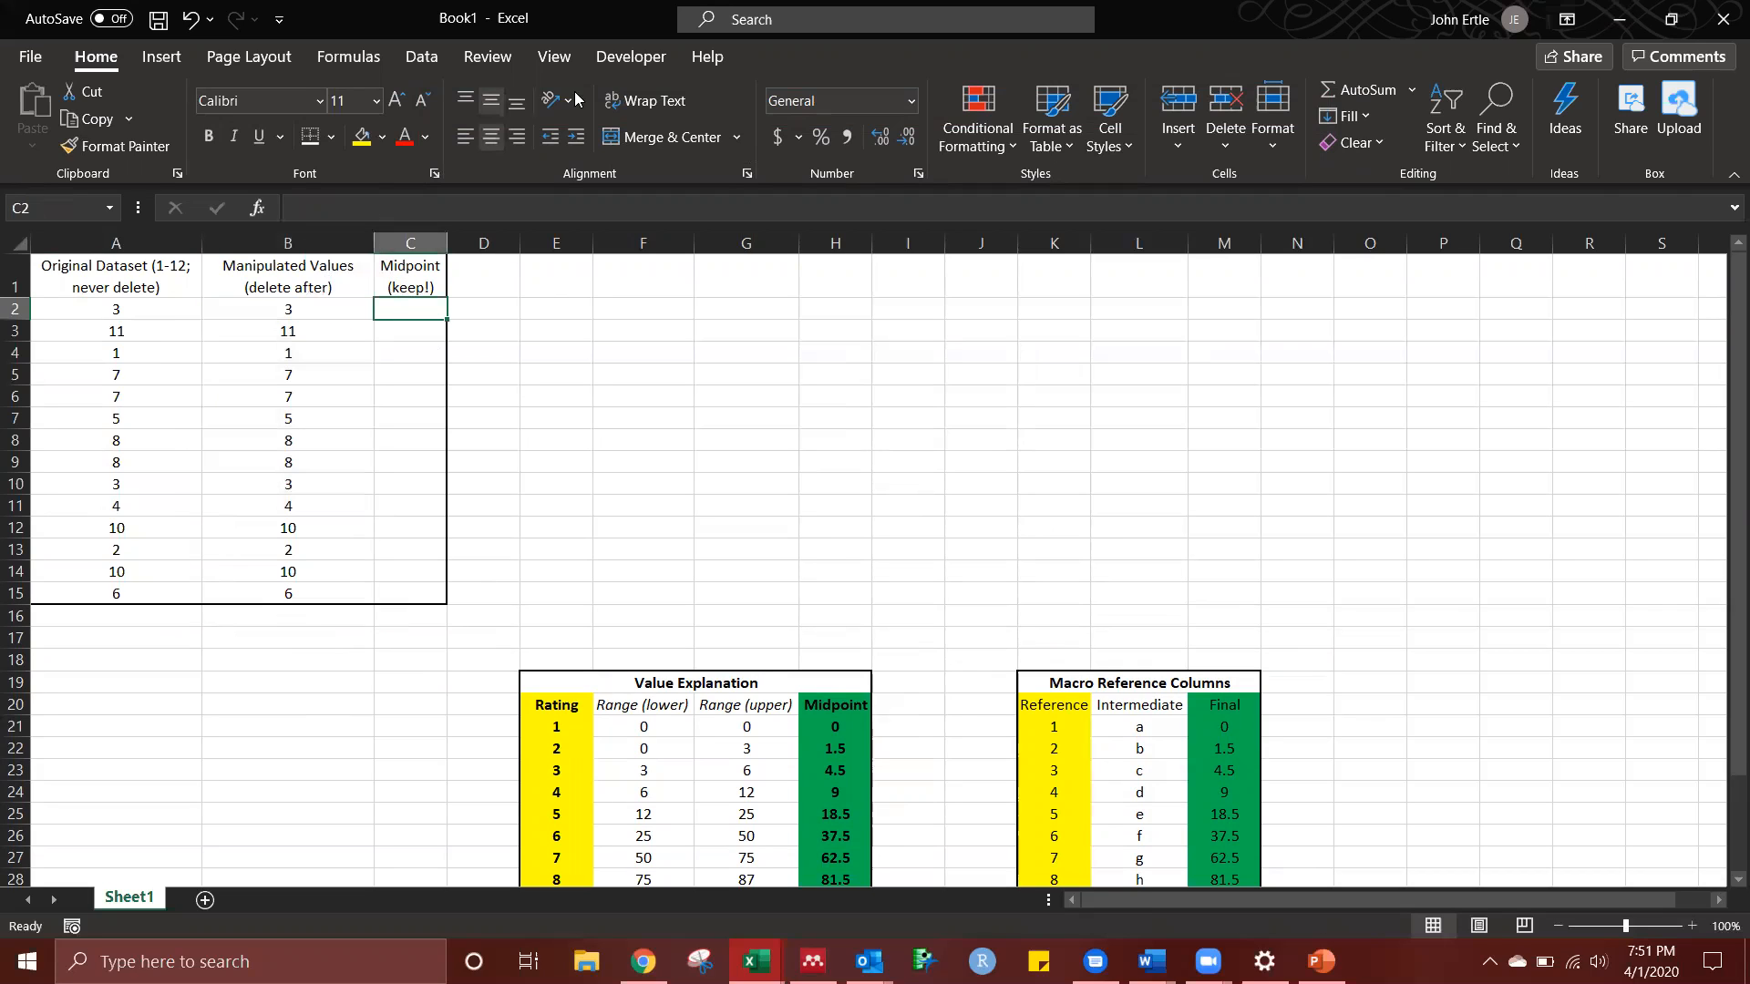
Open the Visual Basic editor, then open MultiFindNReplace VBA Macro.txt from the desktop's Macros folder beside it
{"action": "left_click", "coordinate": [627, 64]}
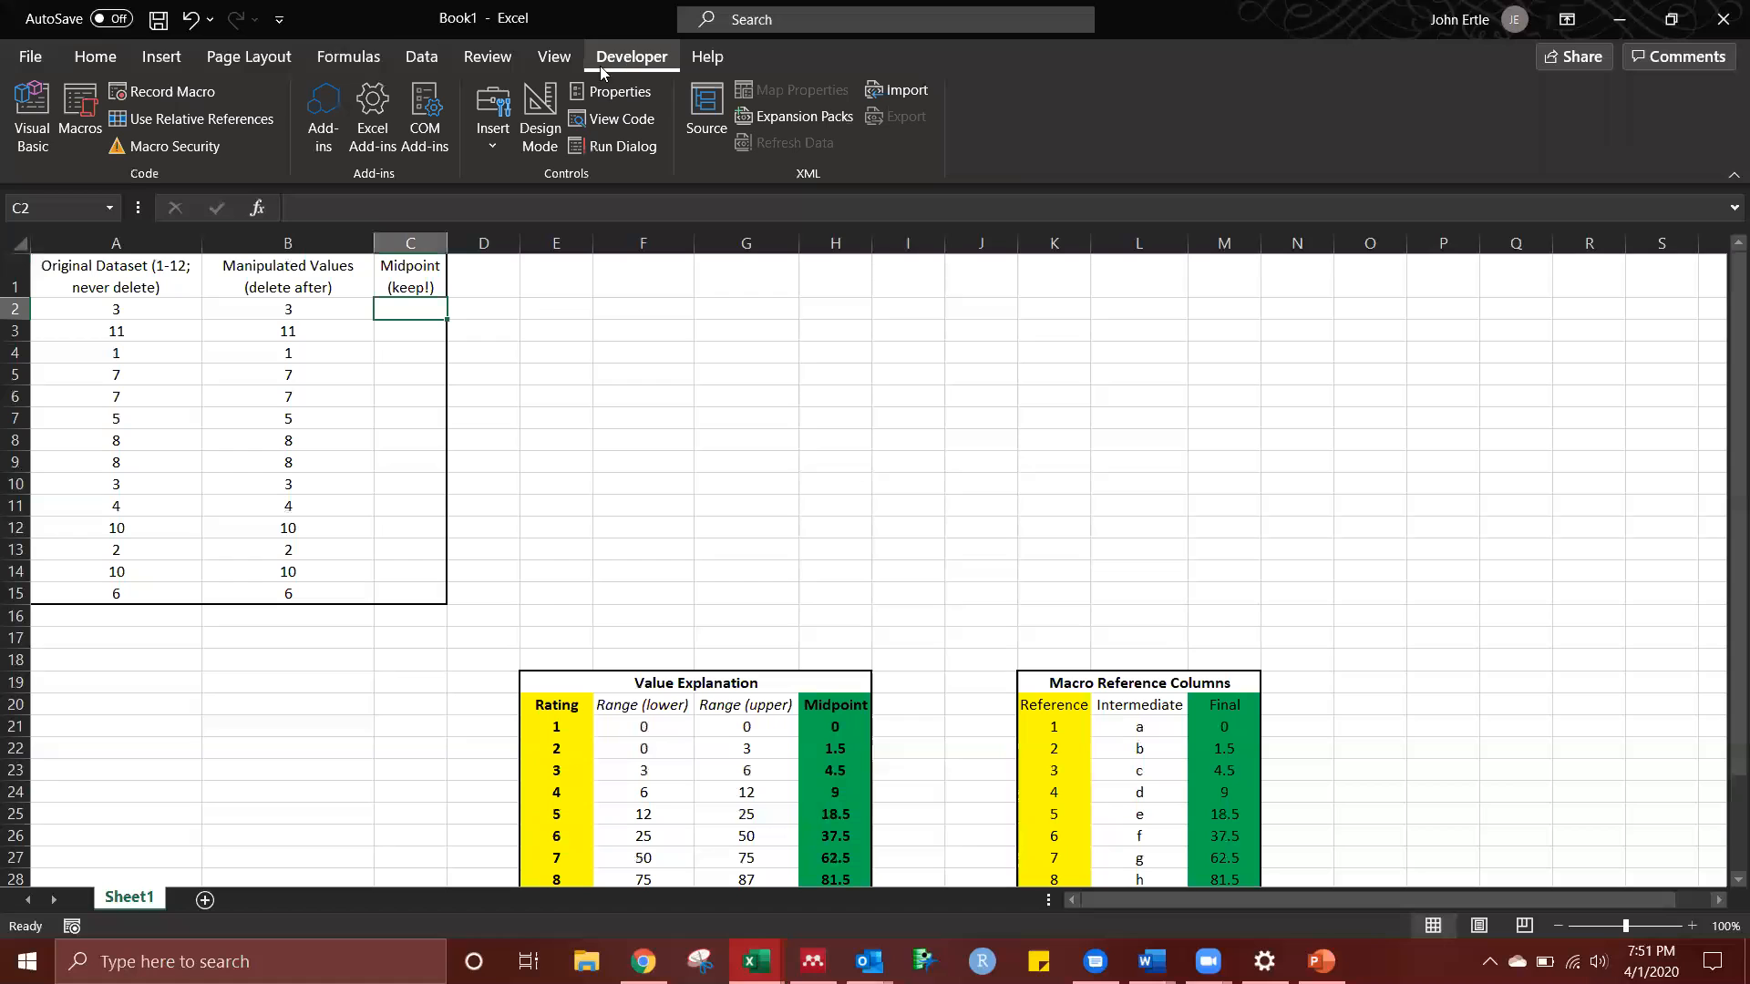
{"action": "left_click", "coordinate": [36, 109]}
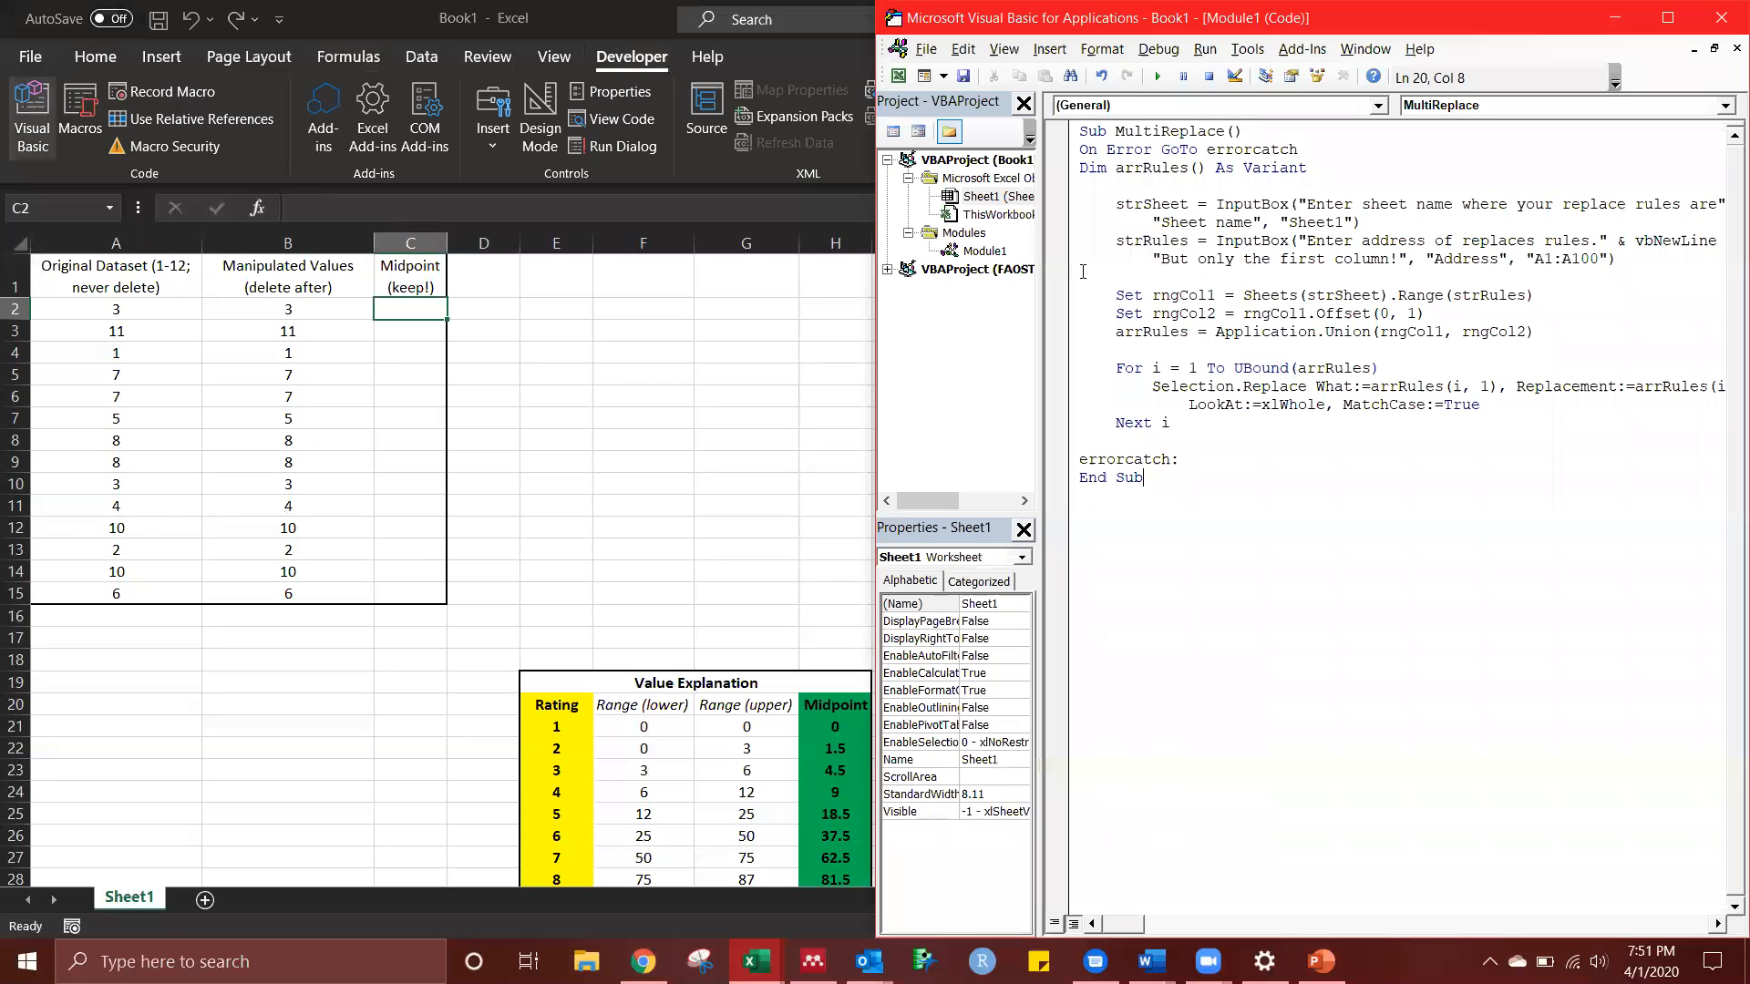
{"action": "left_click", "coordinate": [555, 7]}
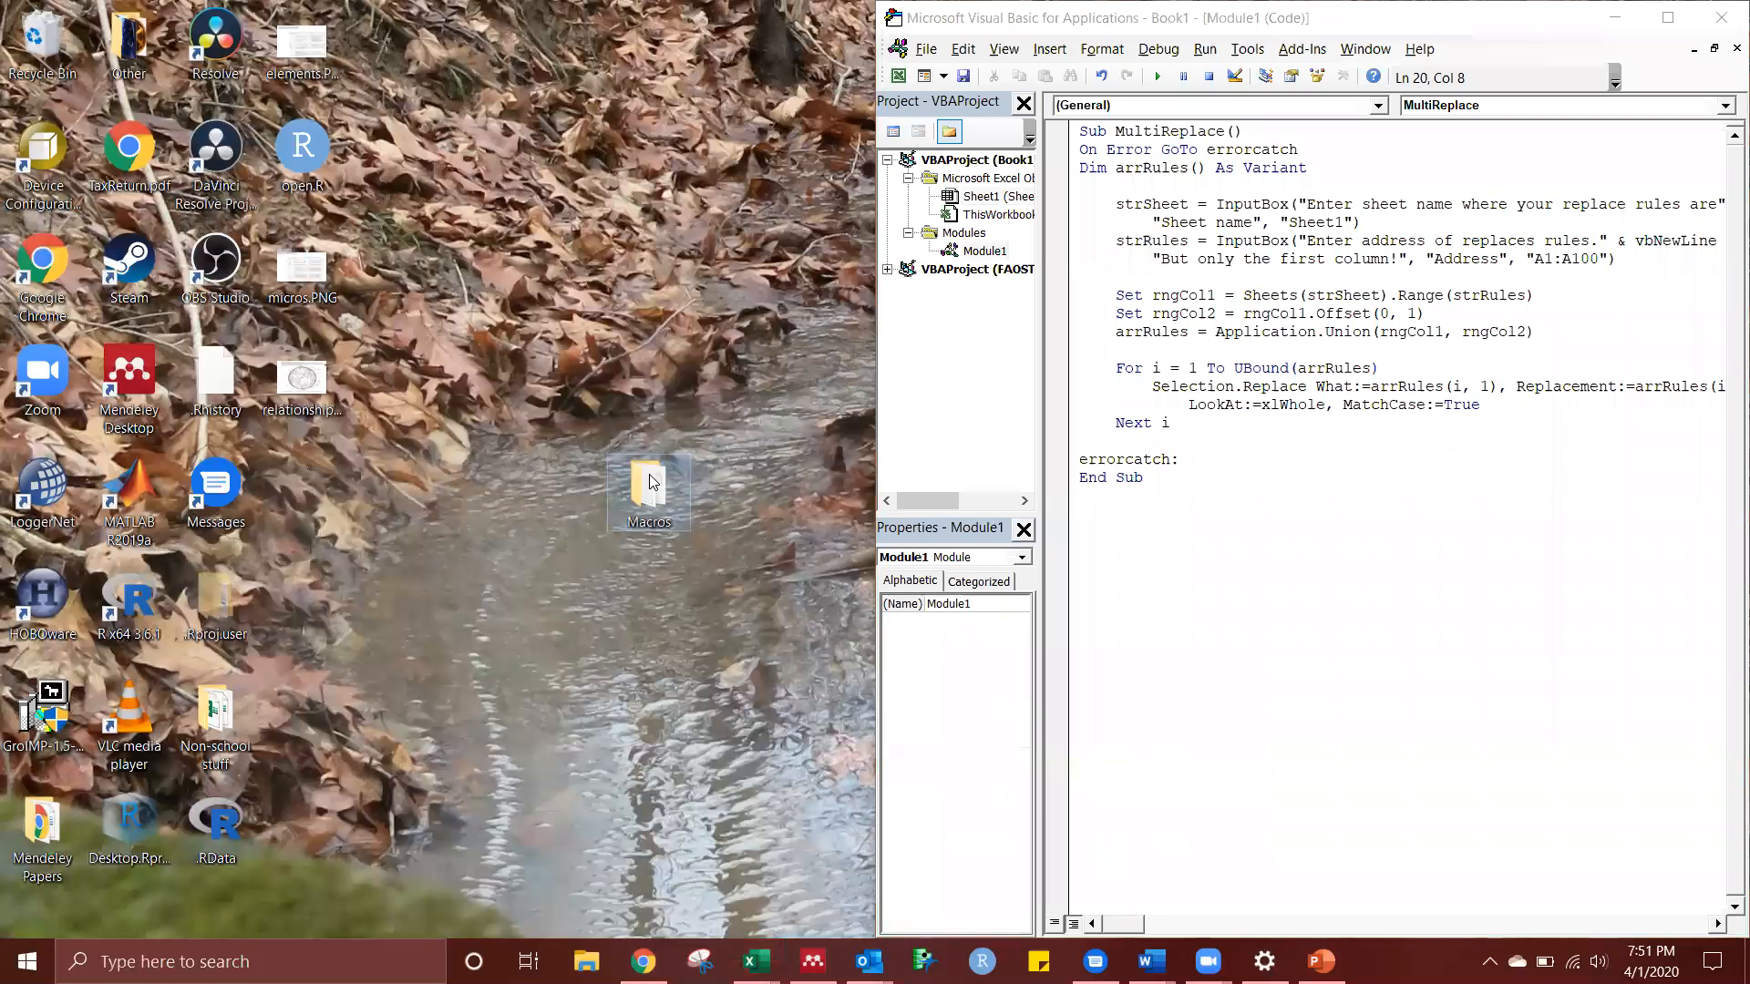
{"action": "double_click", "coordinate": [652, 482]}
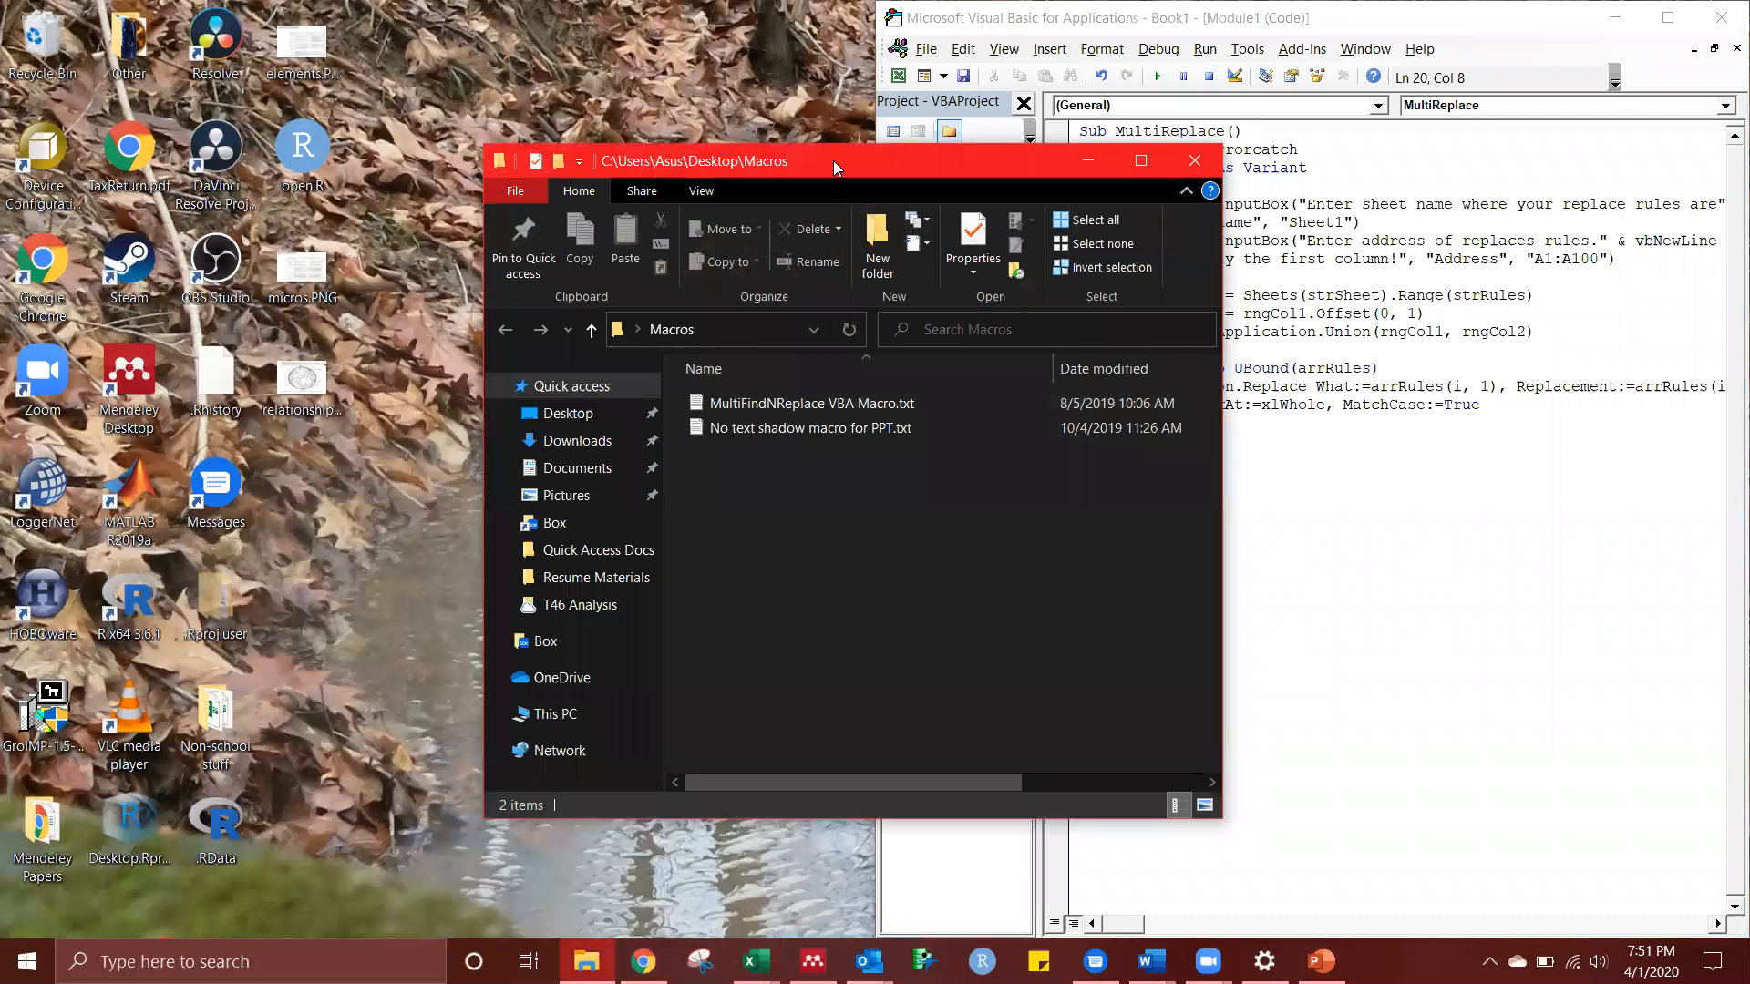
{"action": "left_click_drag", "start_coordinate": [826, 168], "coordinate": [445, 136]}
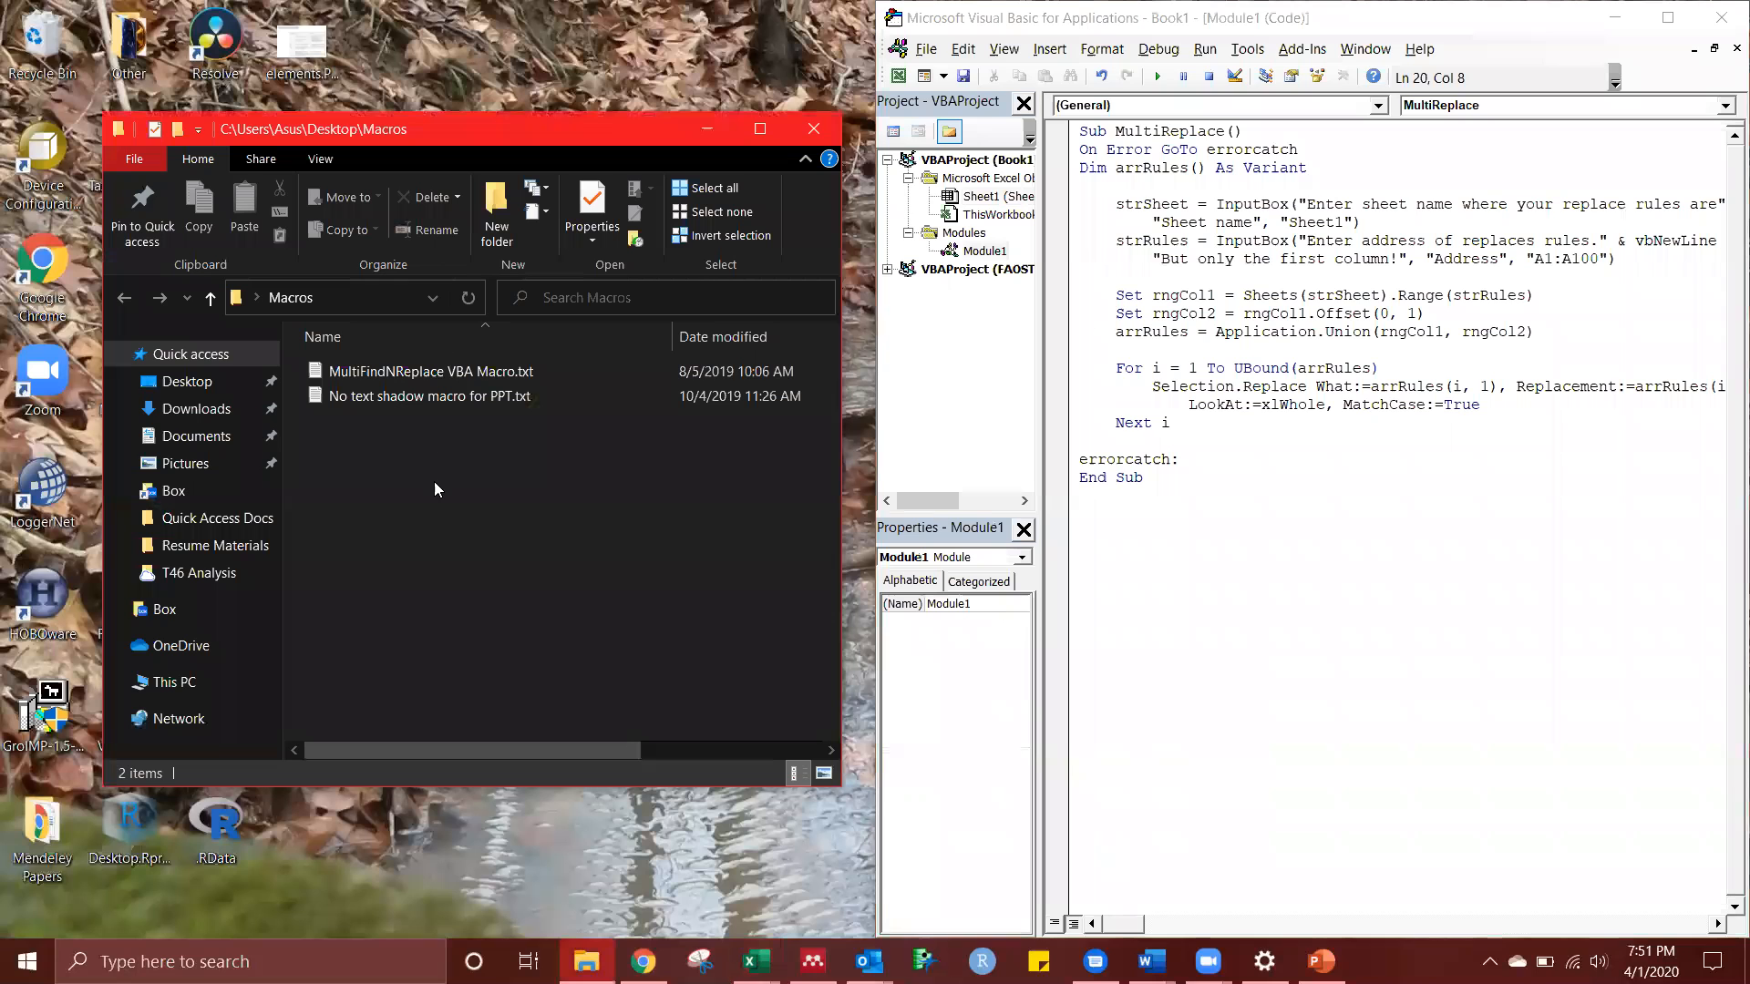
{"action": "double_click", "coordinate": [472, 379]}
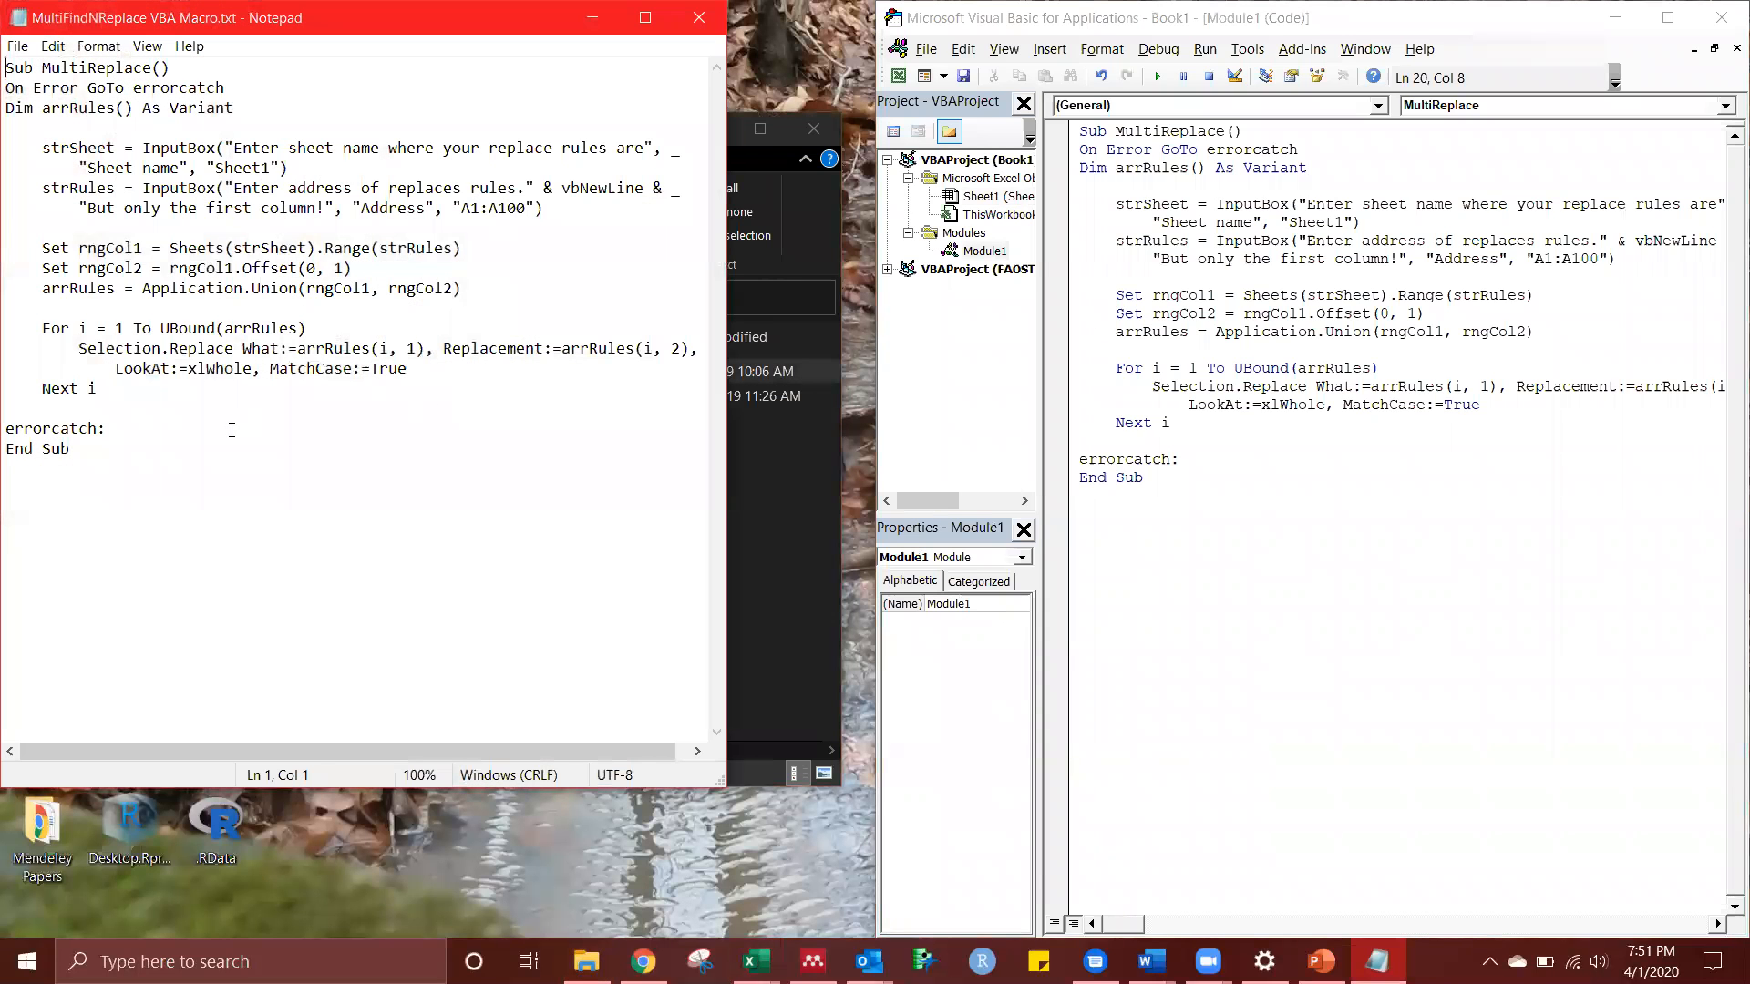
Highlight the whole MultiReplace code in the text file and look over the Visual Basic editor's options for inserting a module
{"action": "left_click_drag", "start_coordinate": [172, 447], "coordinate": [9, 41]}
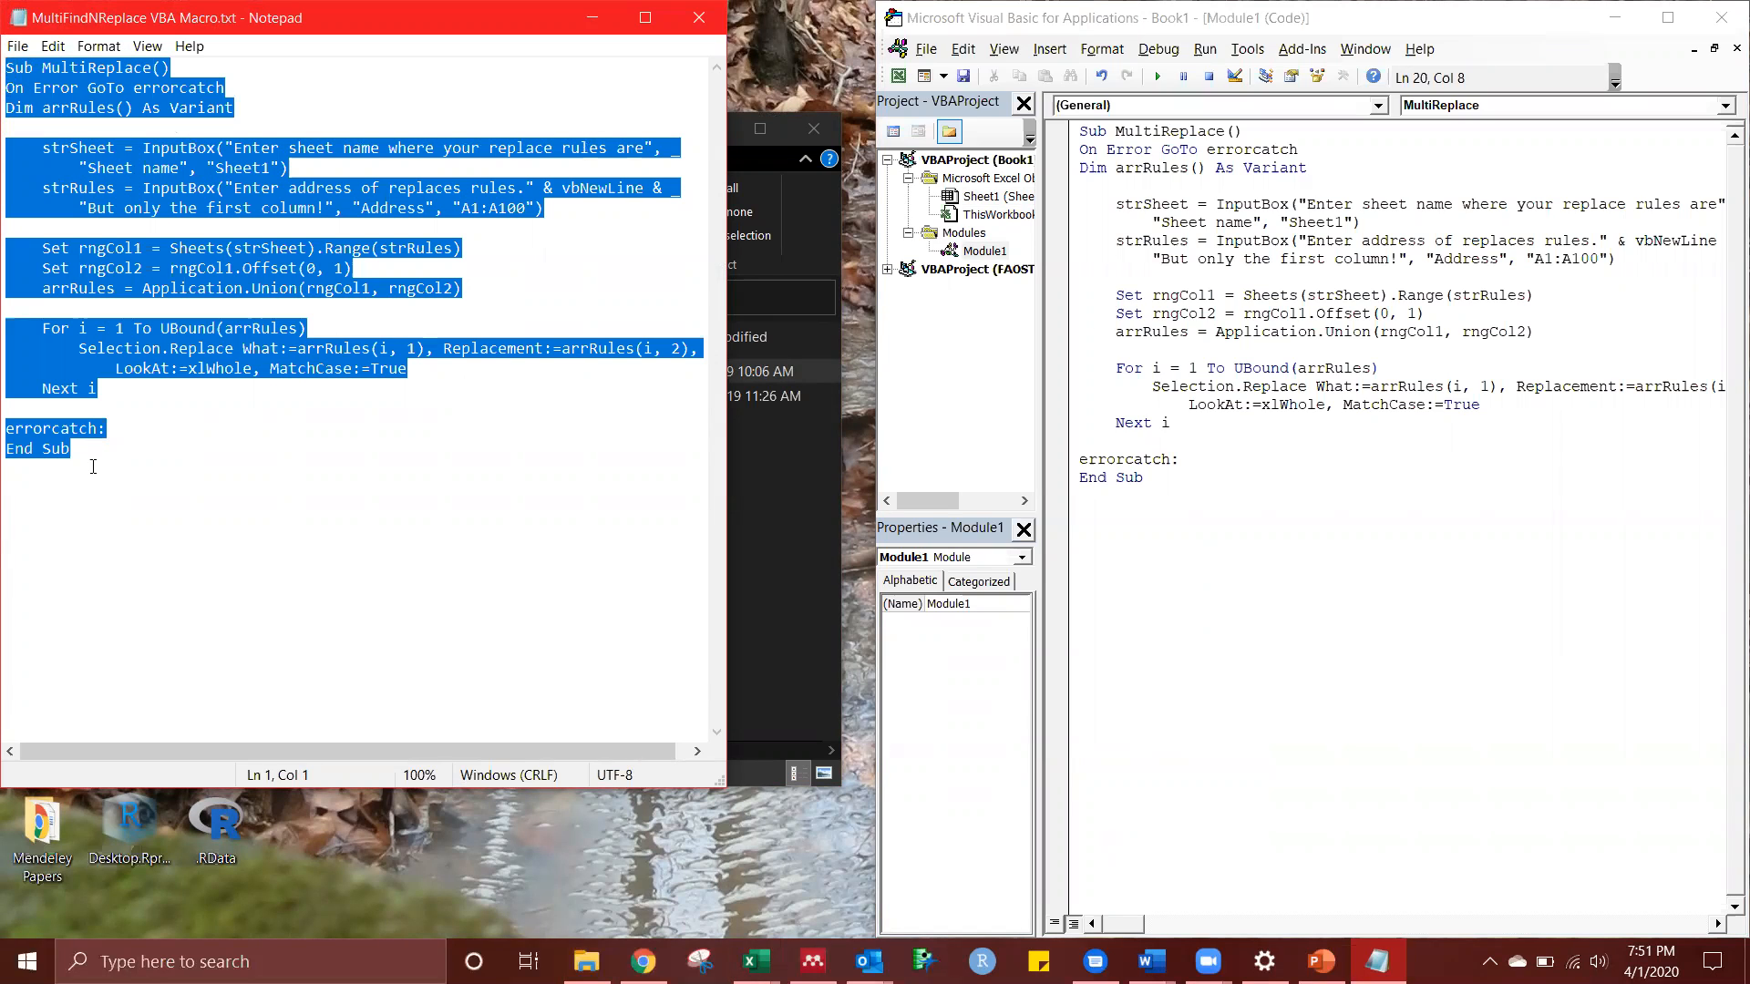
{"action": "left_click", "coordinate": [1439, 583]}
{"action": "left_click", "coordinate": [1050, 49]}
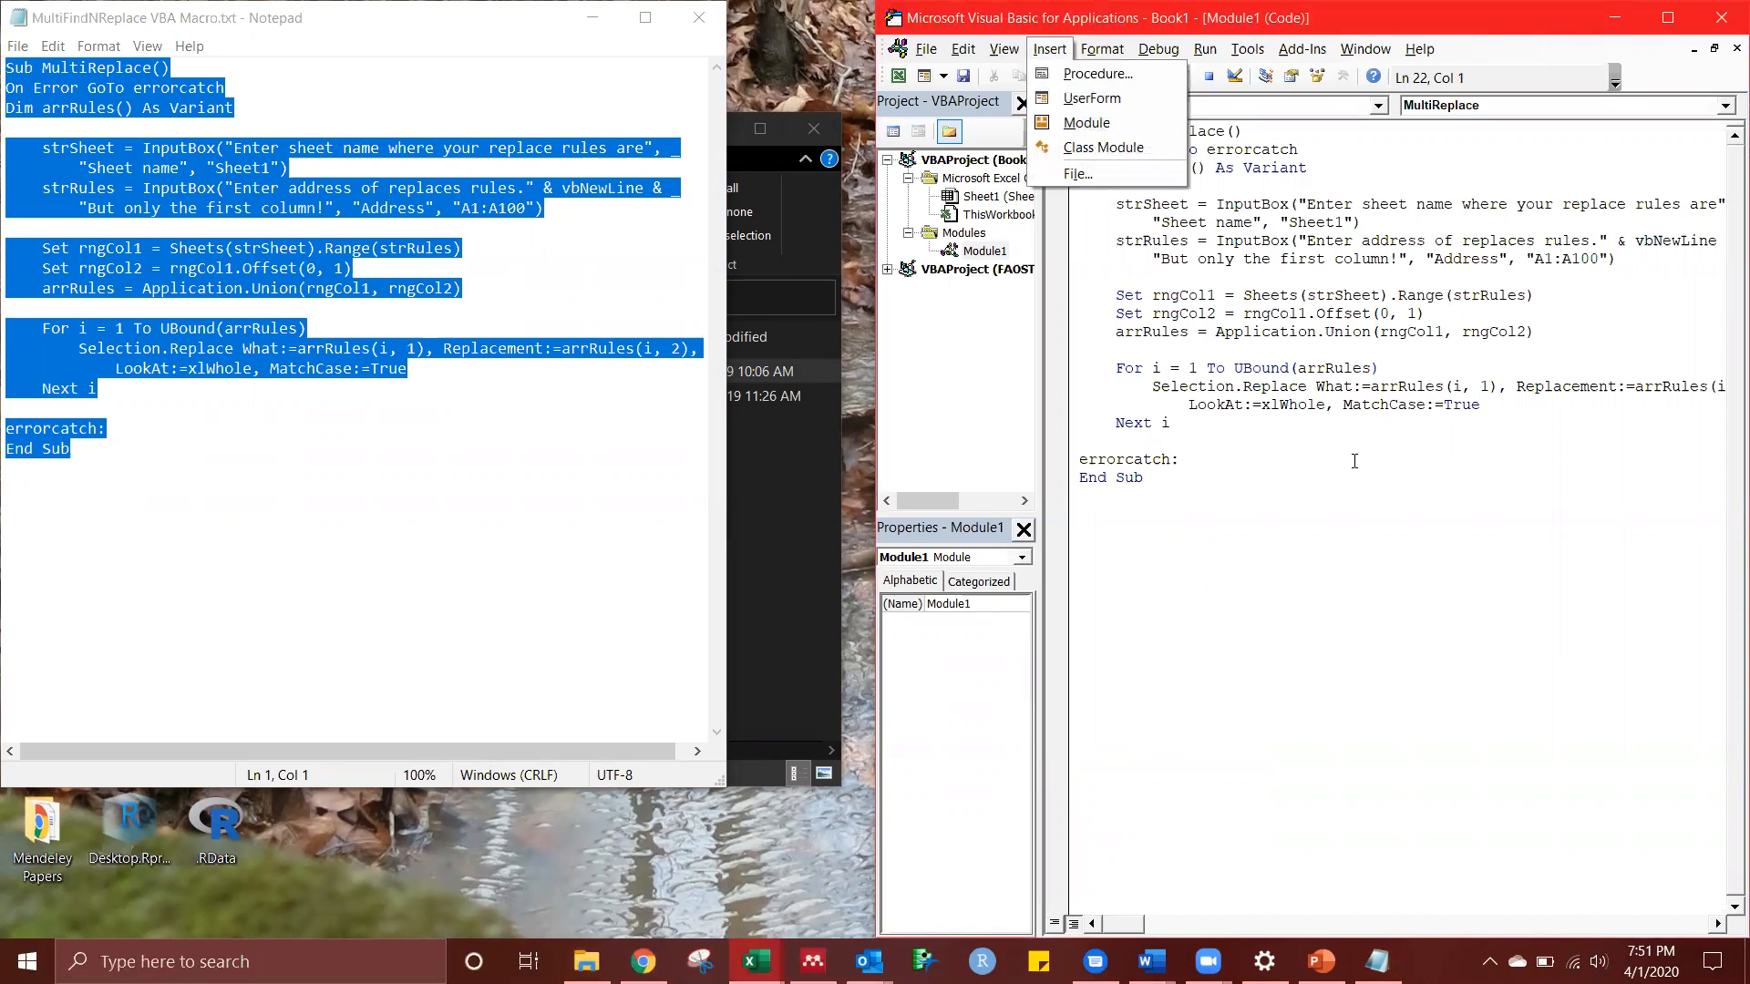
{"action": "left_click", "coordinate": [1181, 460]}
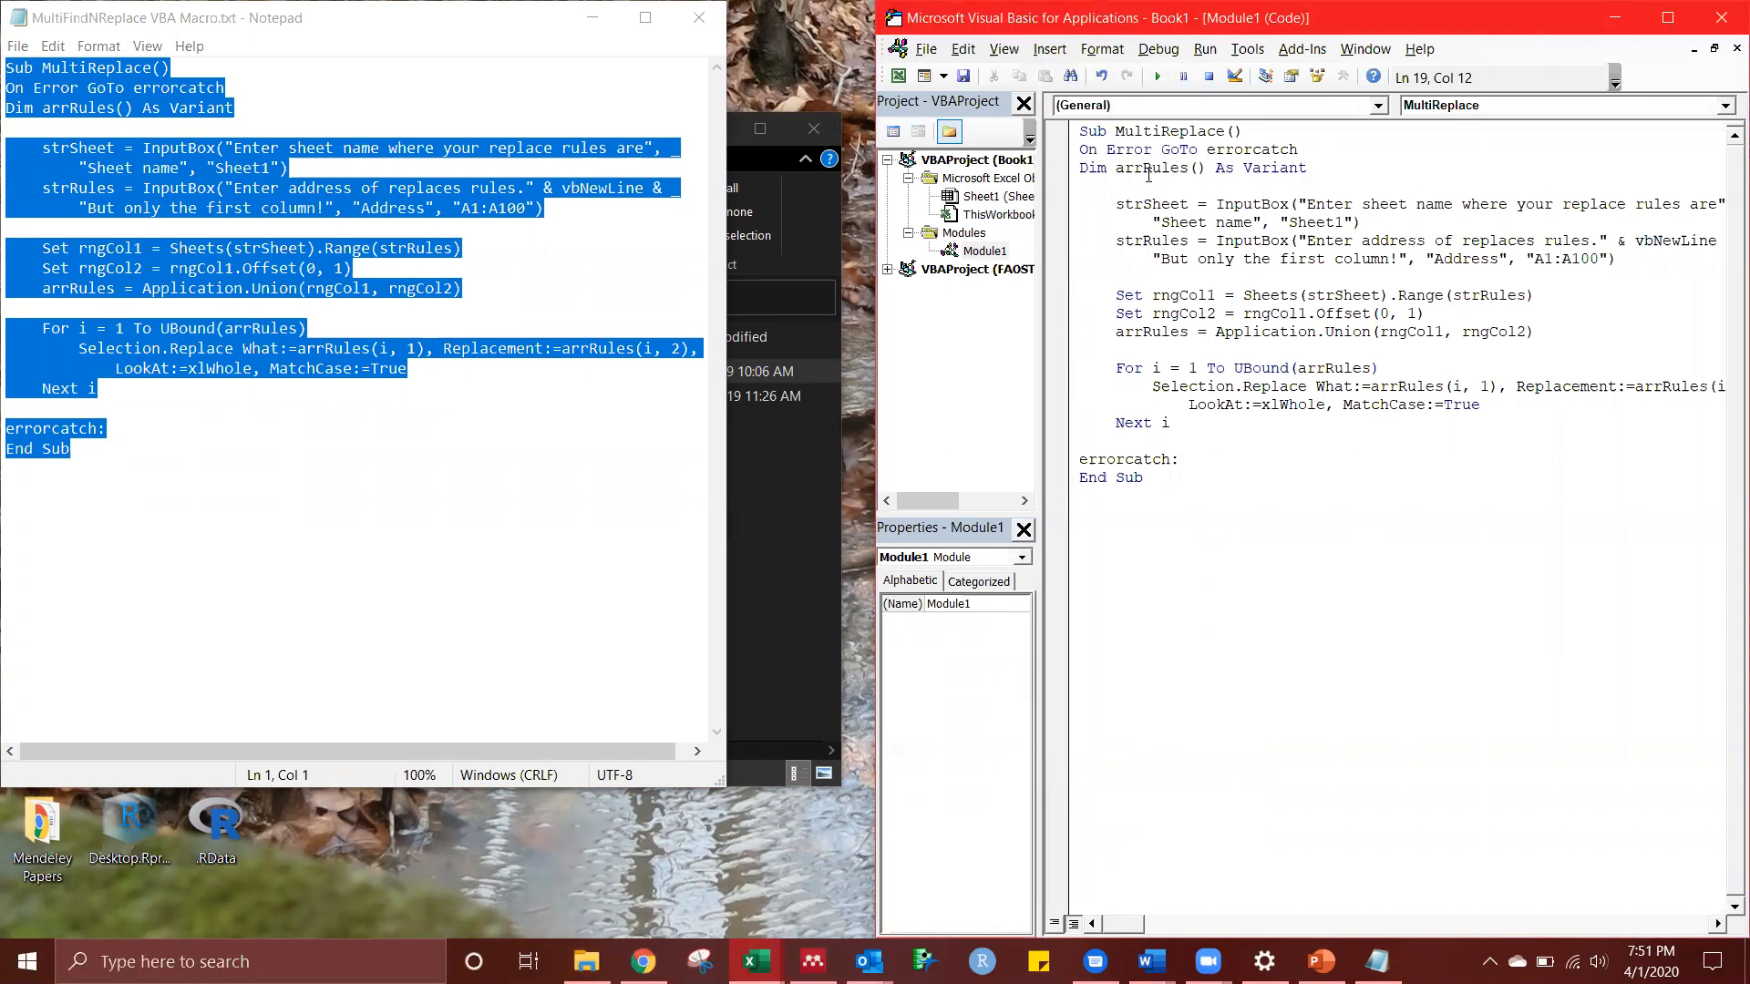
Clear away the macro text file and the Macros folder window and return to the Book1 workbook in Excel
{"action": "left_click", "coordinate": [699, 18]}
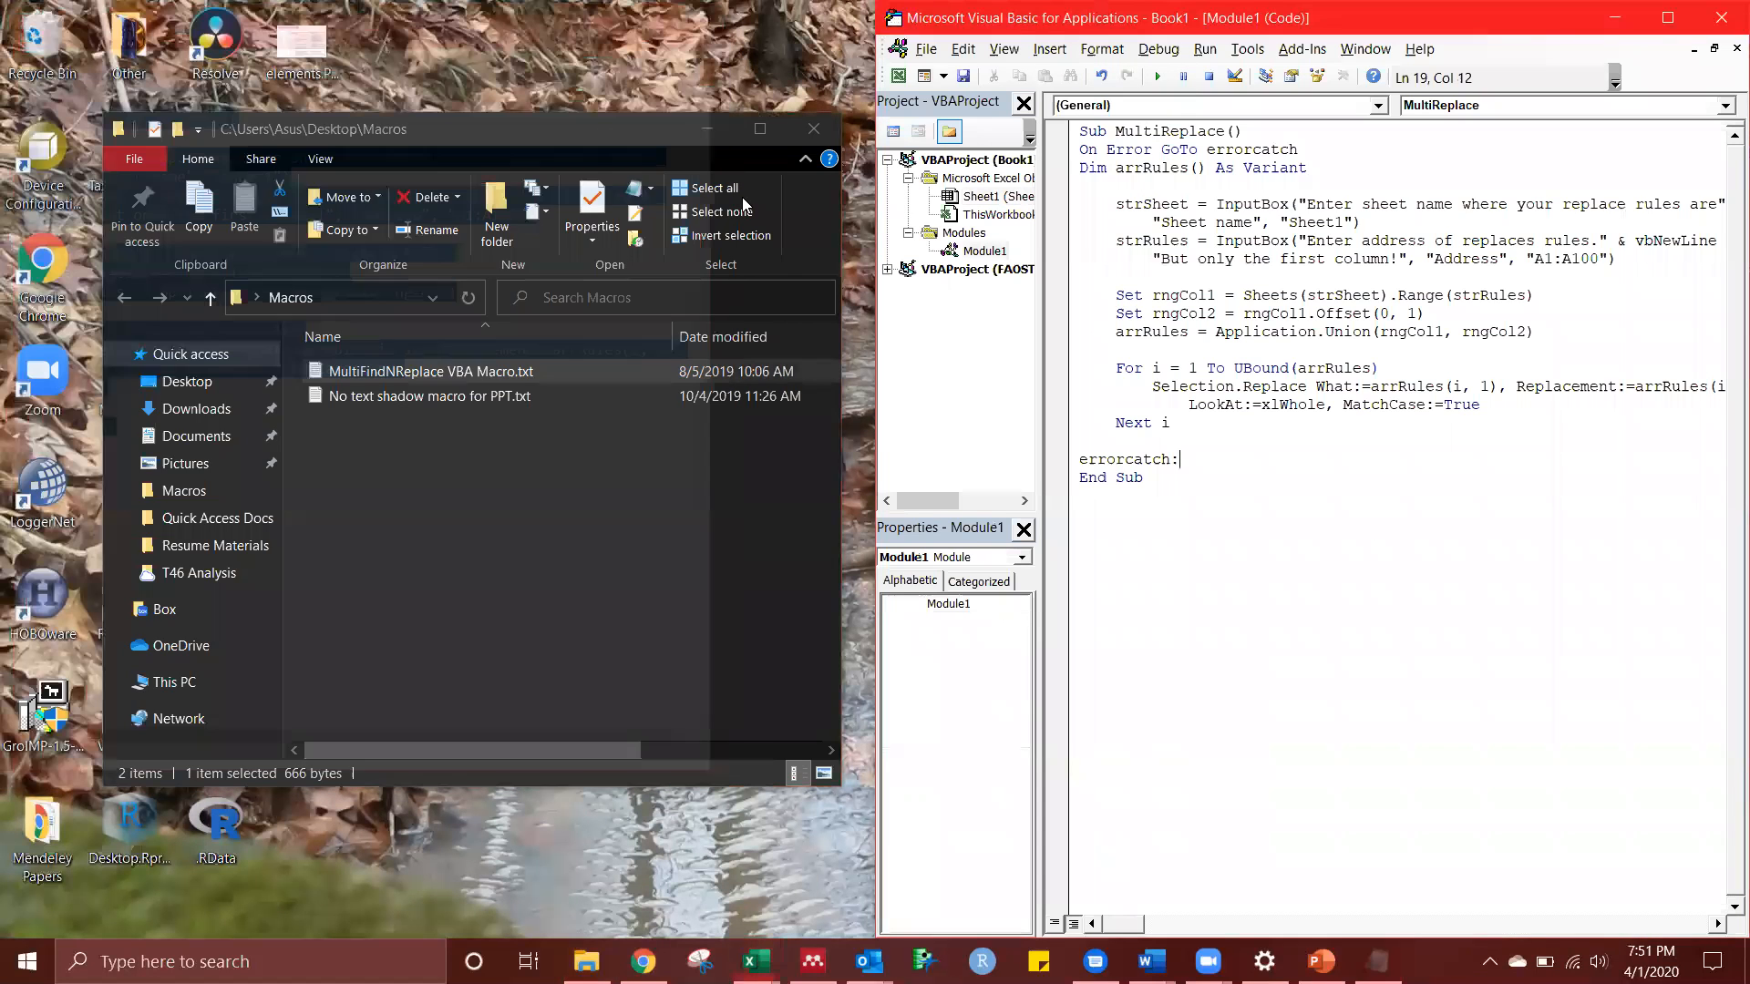
{"action": "left_click", "coordinate": [718, 125]}
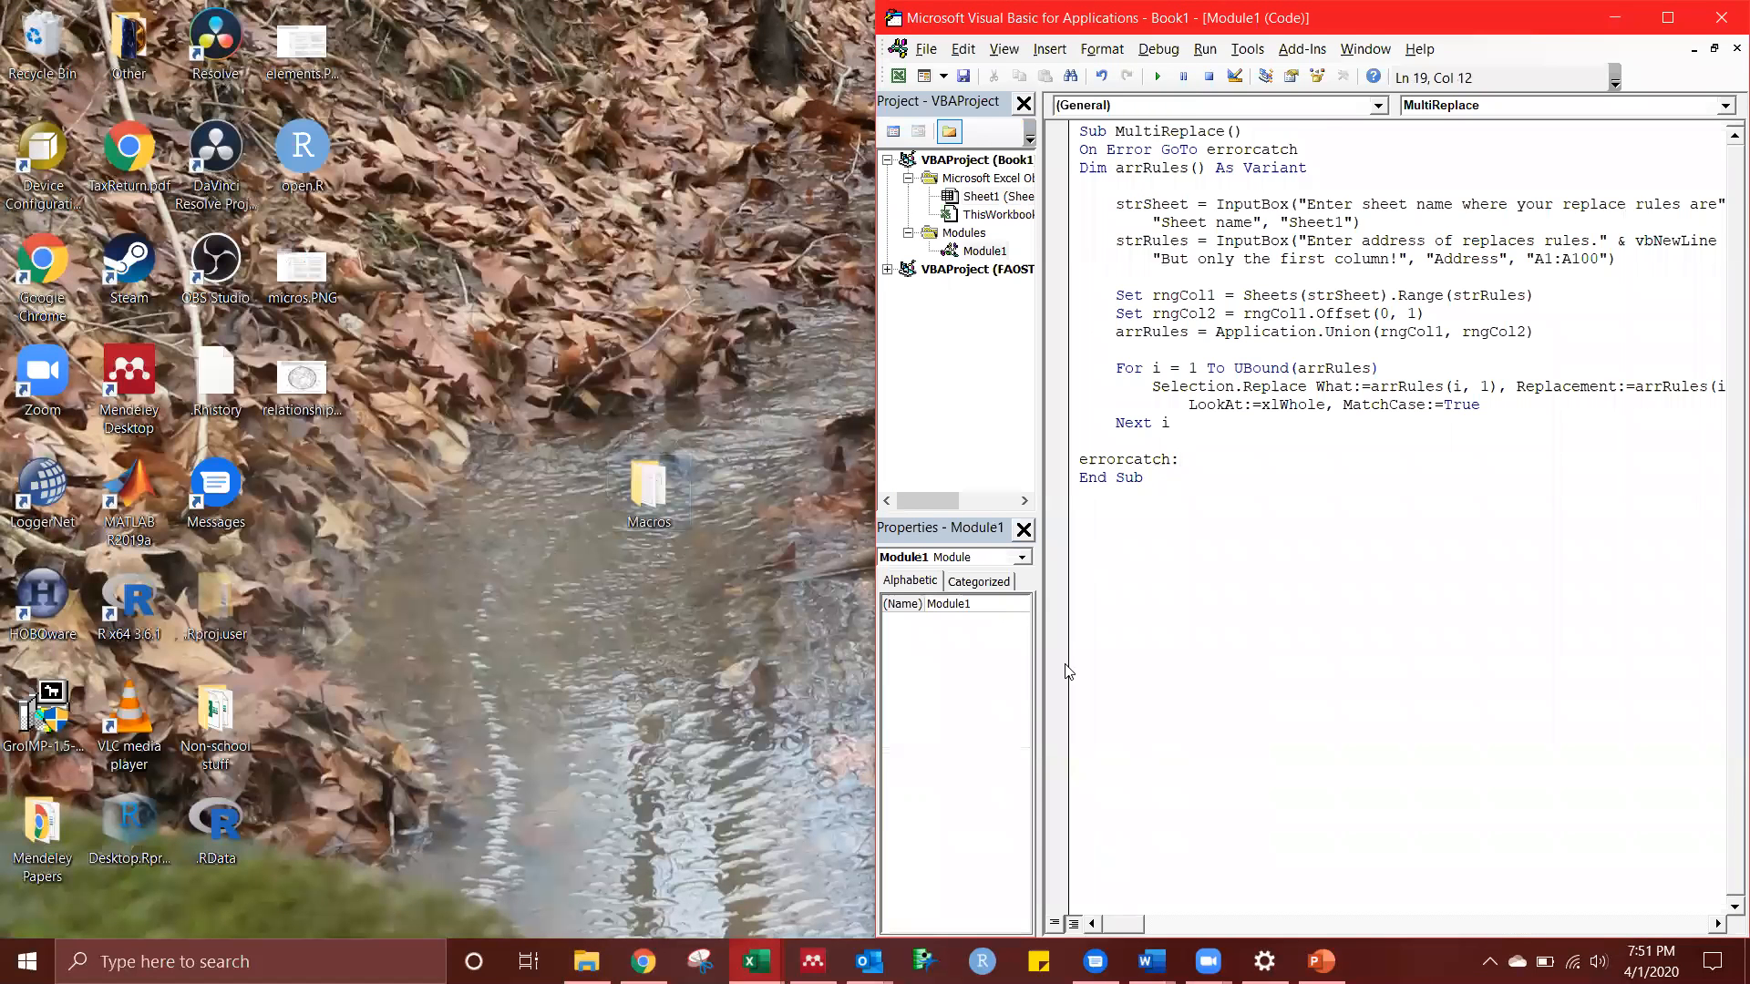
{"action": "left_click", "coordinate": [873, 873]}
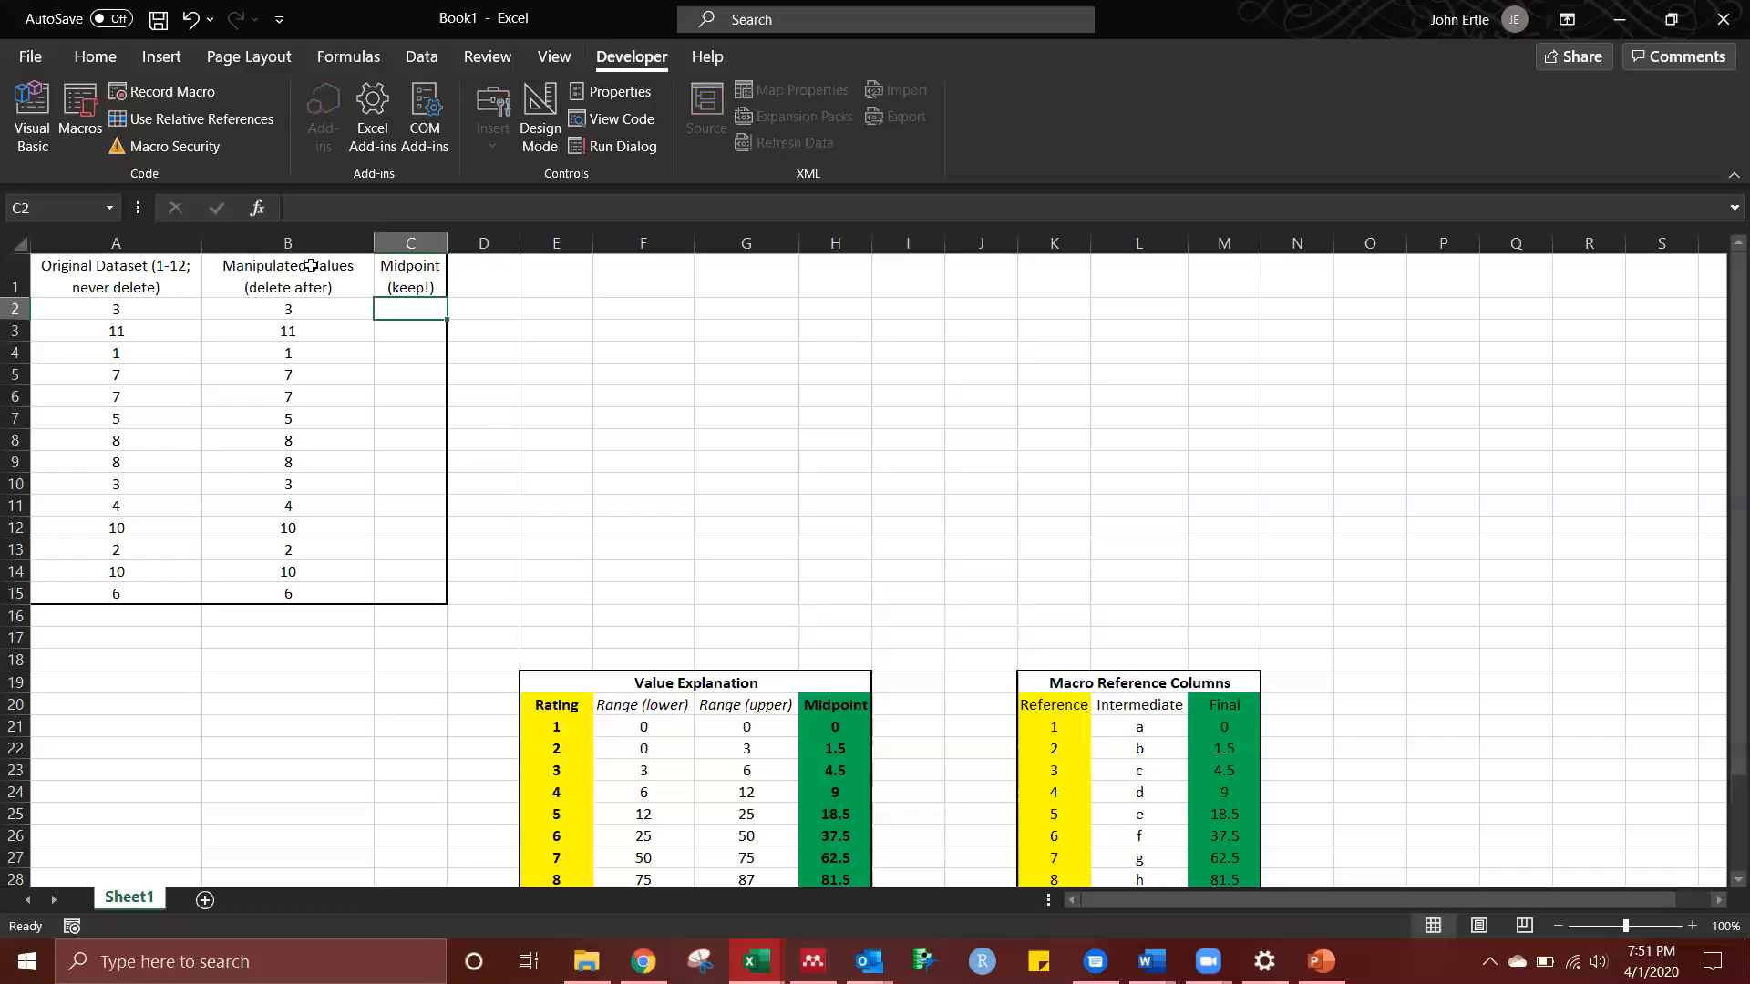
{"action": "left_click_drag", "start_coordinate": [135, 314], "coordinate": [146, 584]}
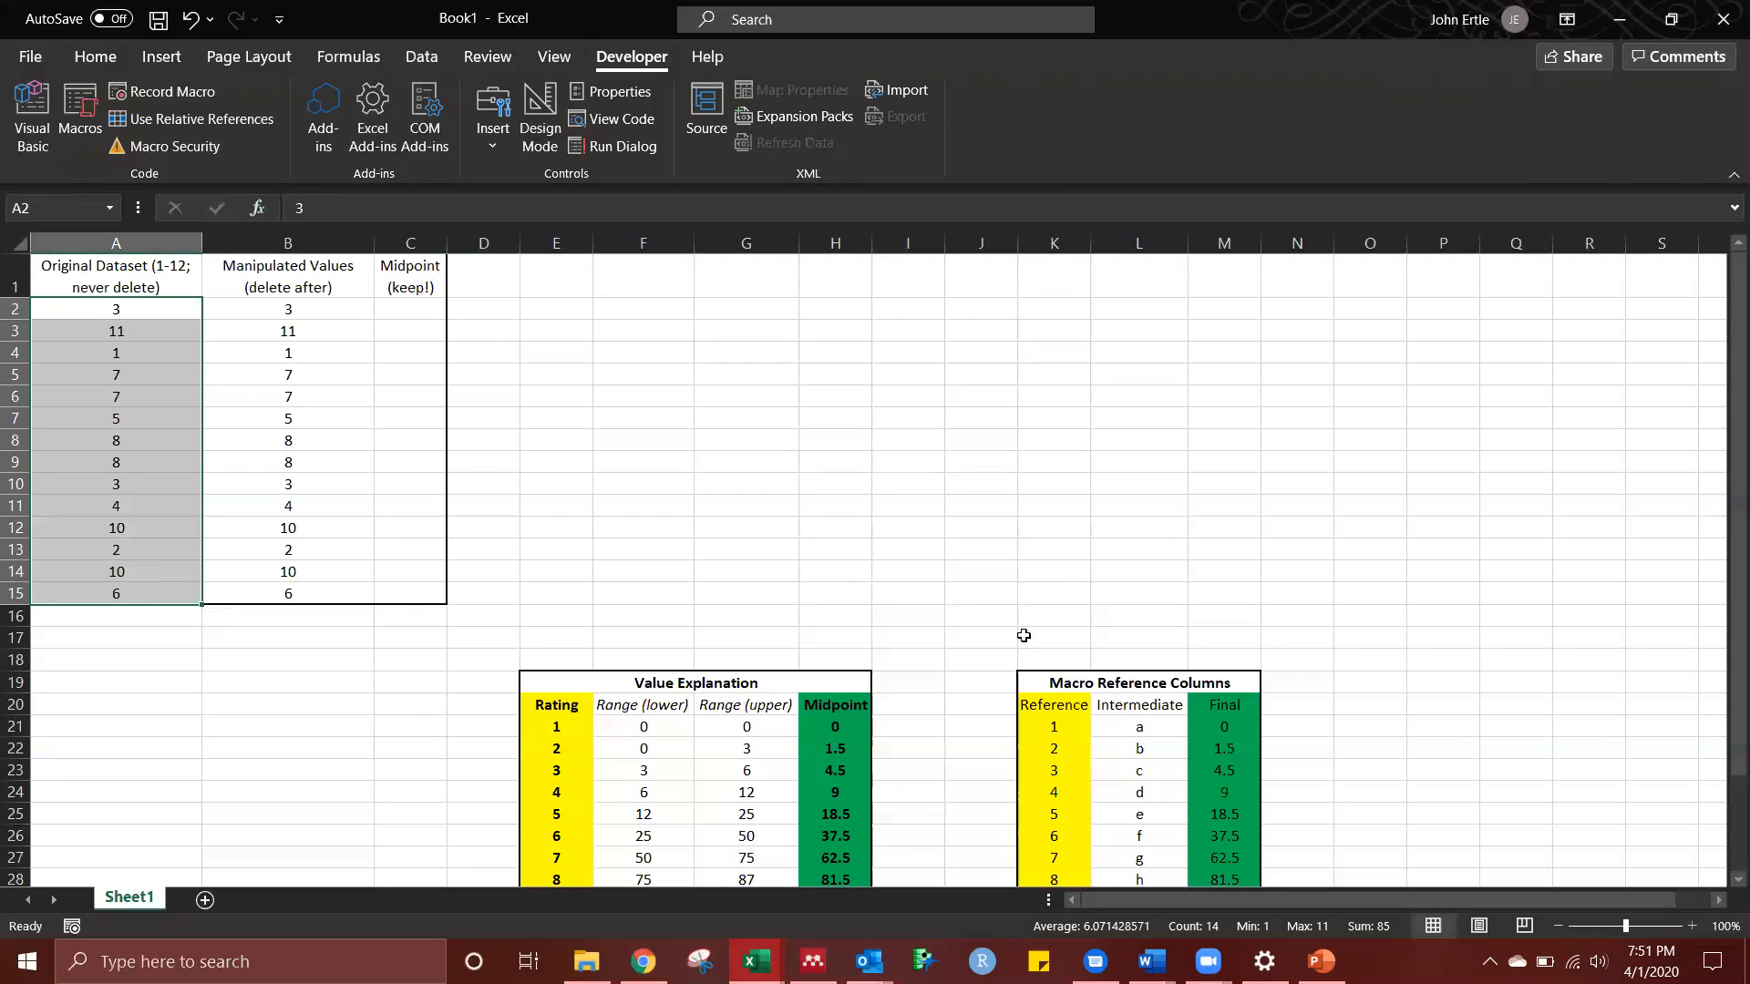
{"action": "scroll", "coordinate": [1030, 629], "scroll_direction": "down", "scroll_amount": 3}
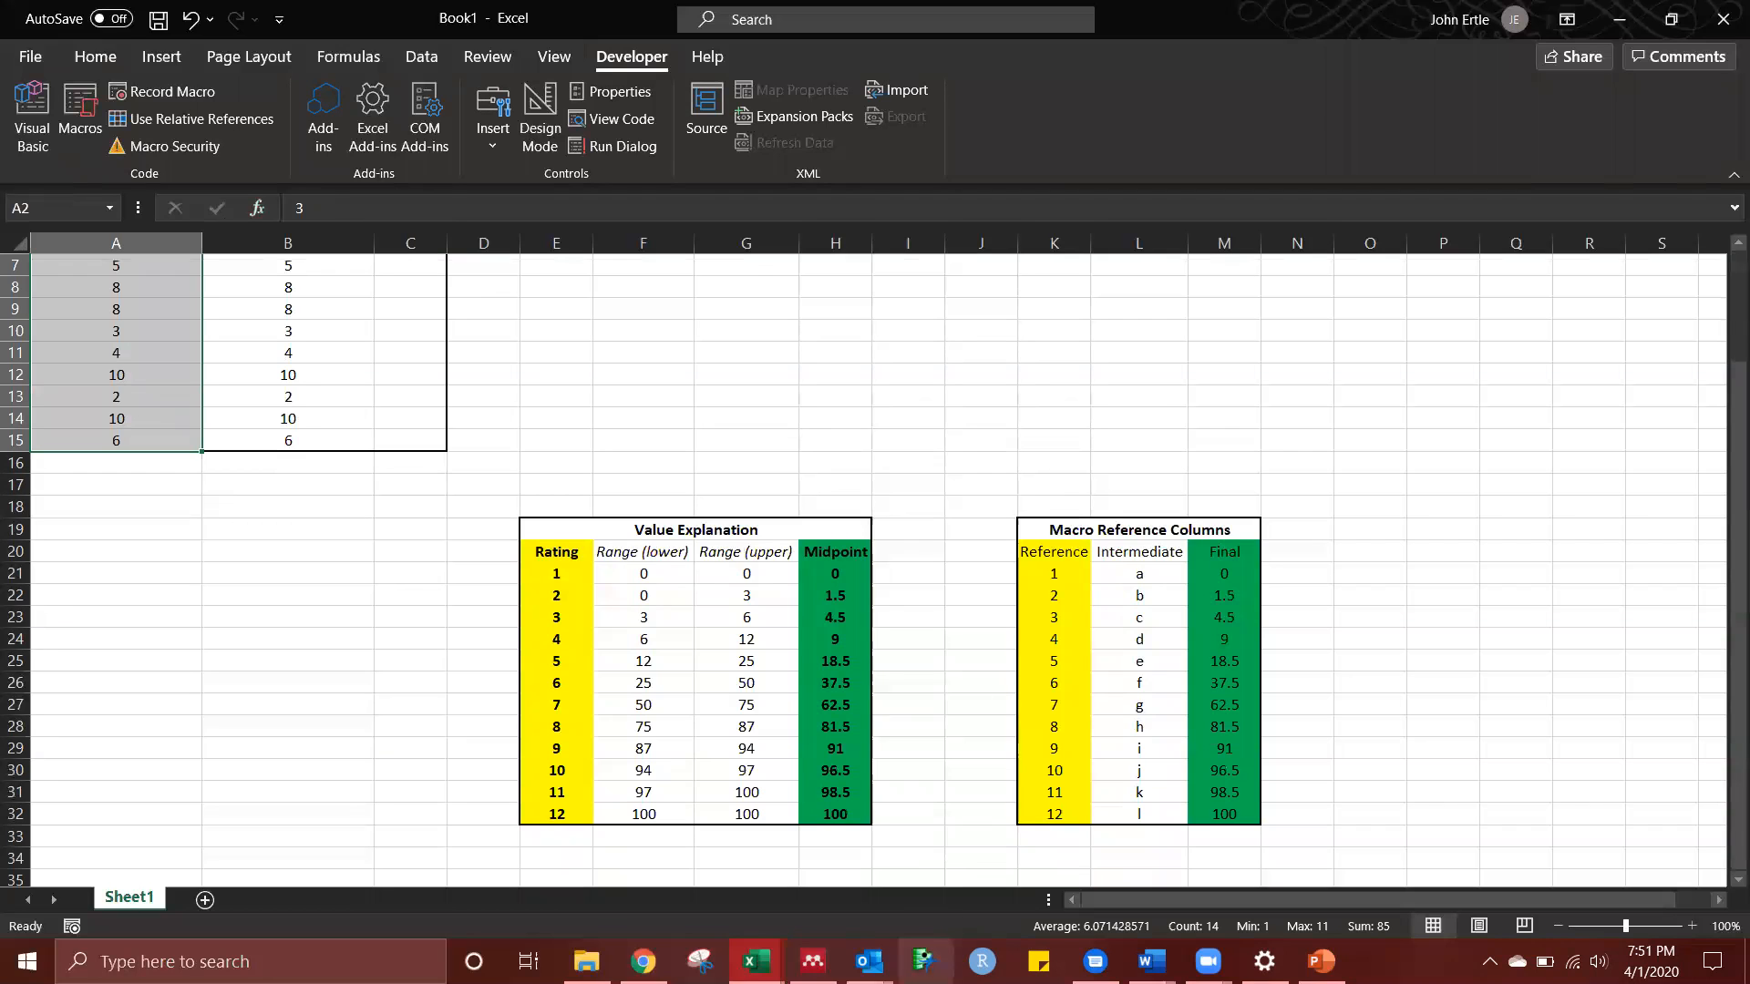
{"action": "left_click", "coordinate": [756, 962]}
{"action": "left_click", "coordinate": [832, 919]}
{"action": "scroll", "coordinate": [329, 298], "scroll_direction": "up", "scroll_amount": 2}
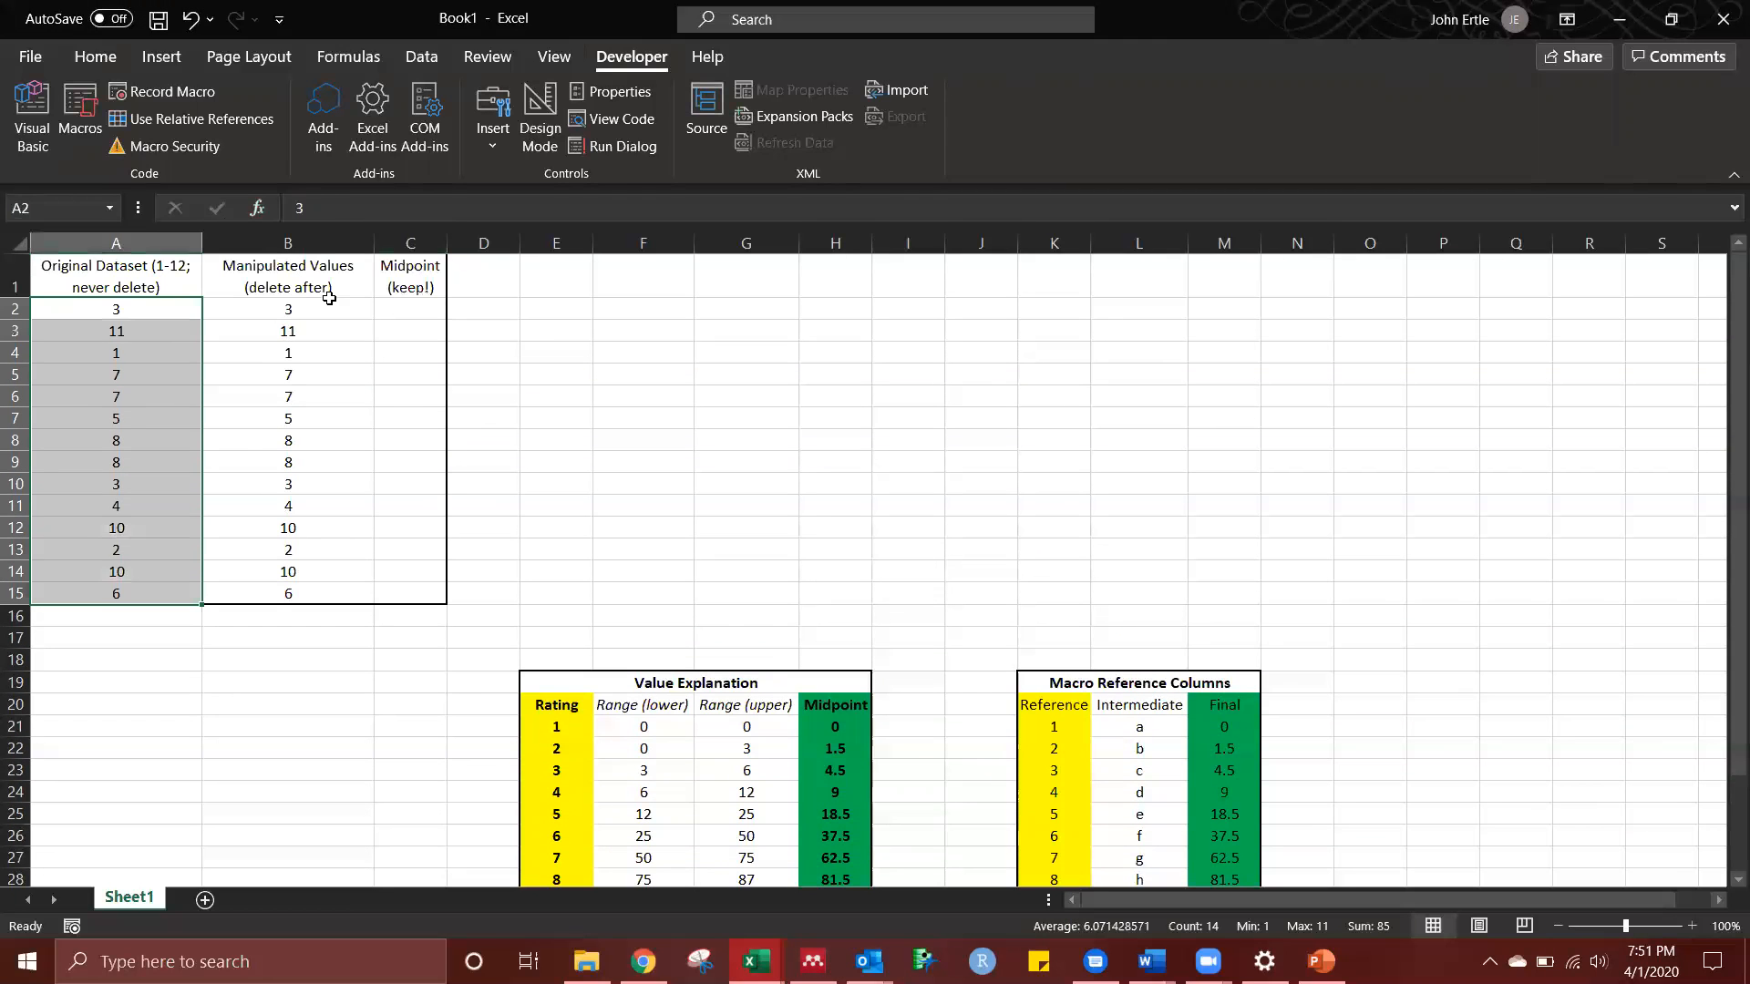
Run the MultiReplace macro on the manipulated values in B2:B15, using K21:K32 on Sheet1 as the replace rules
{"action": "left_click_drag", "start_coordinate": [325, 302], "coordinate": [342, 594]}
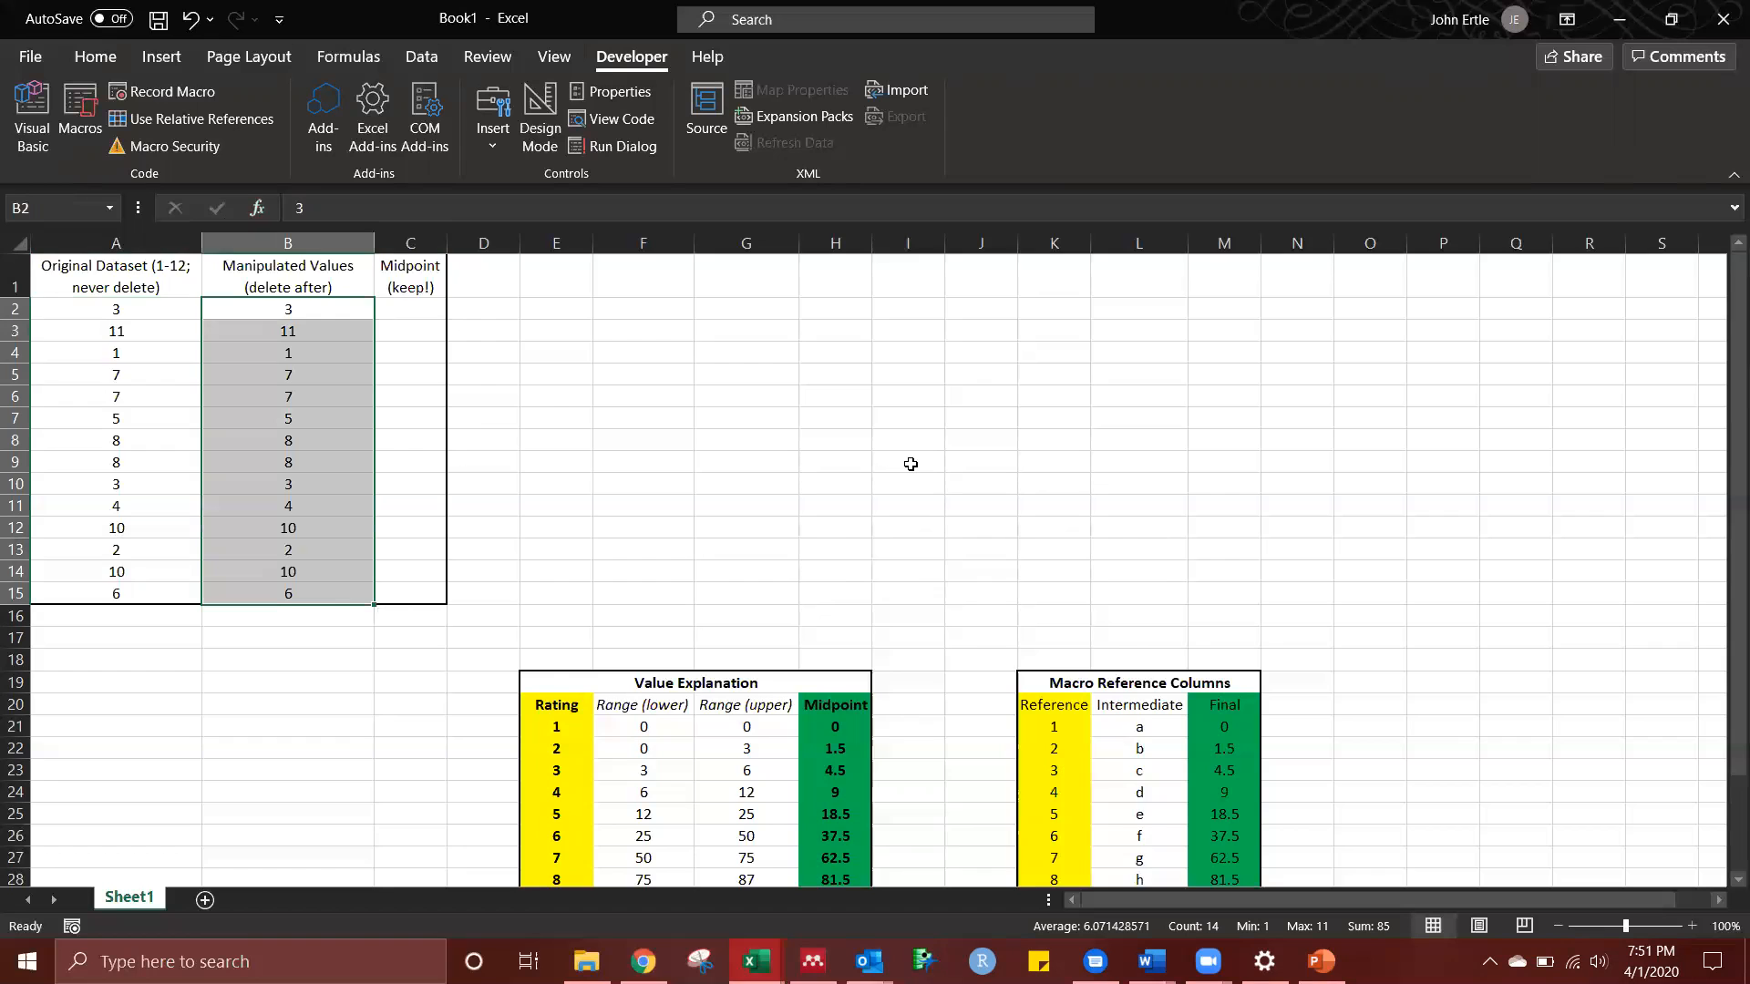
{"action": "scroll", "coordinate": [911, 464], "scroll_direction": "down", "scroll_amount": 2}
{"action": "left_click", "coordinate": [756, 961]}
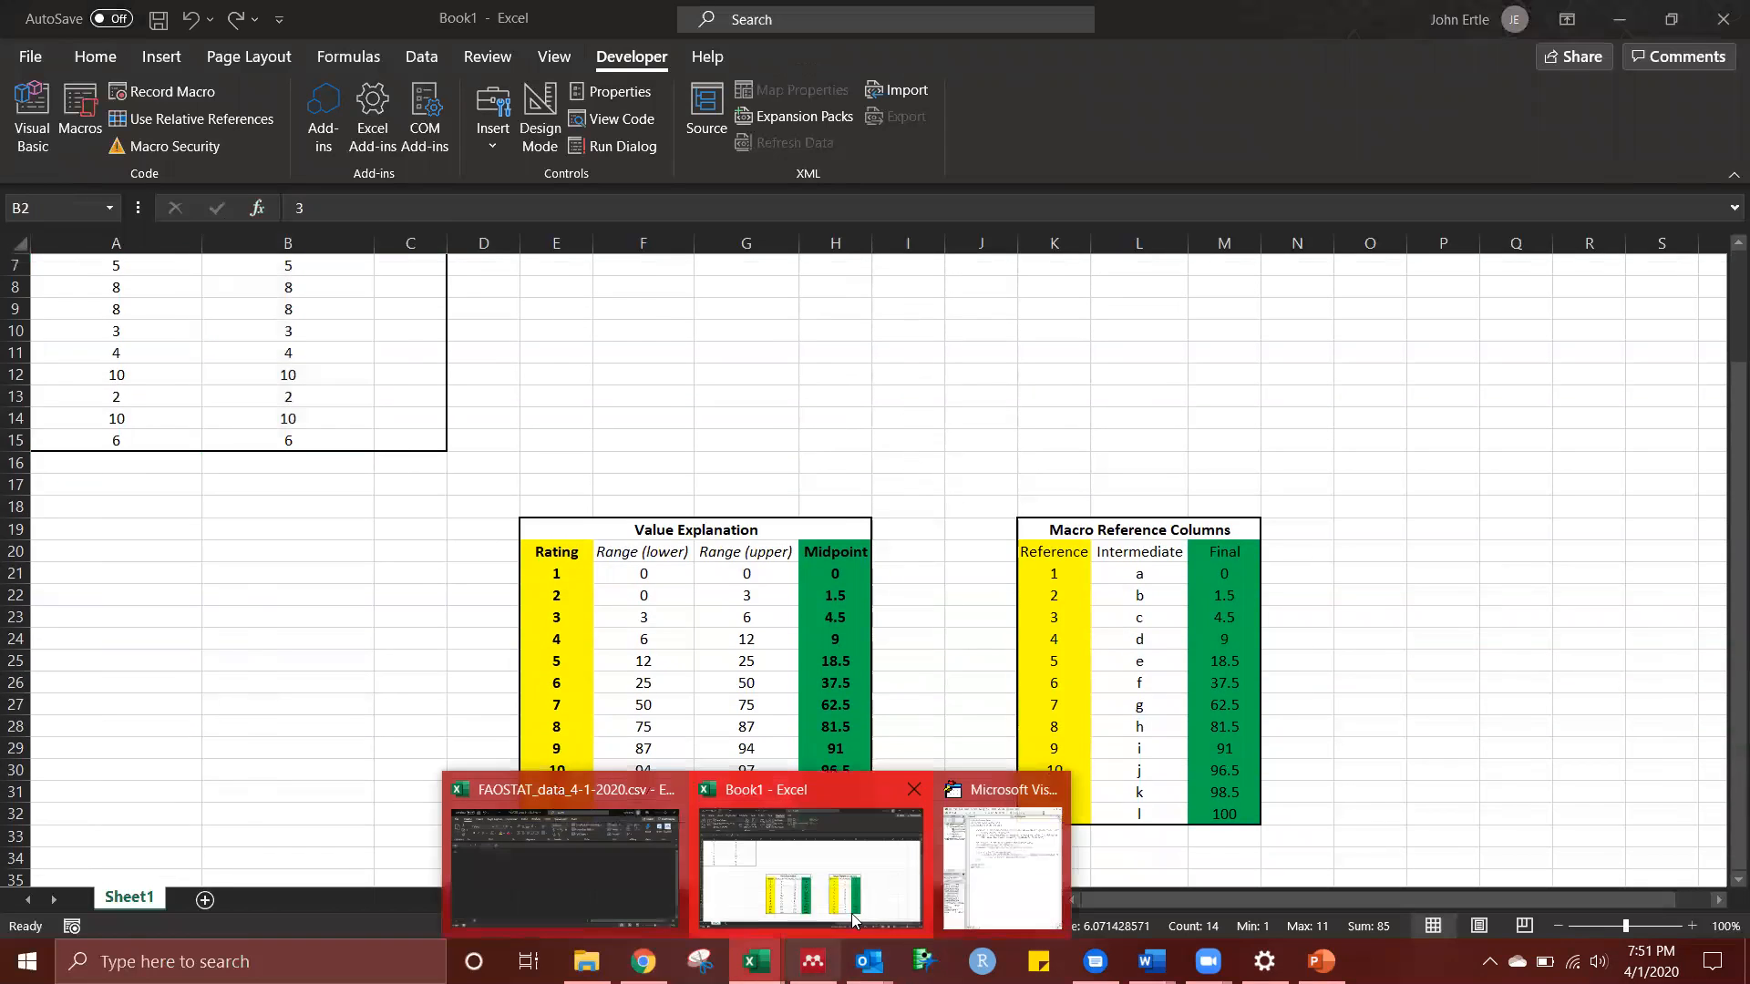
{"action": "left_click", "coordinate": [1003, 852]}
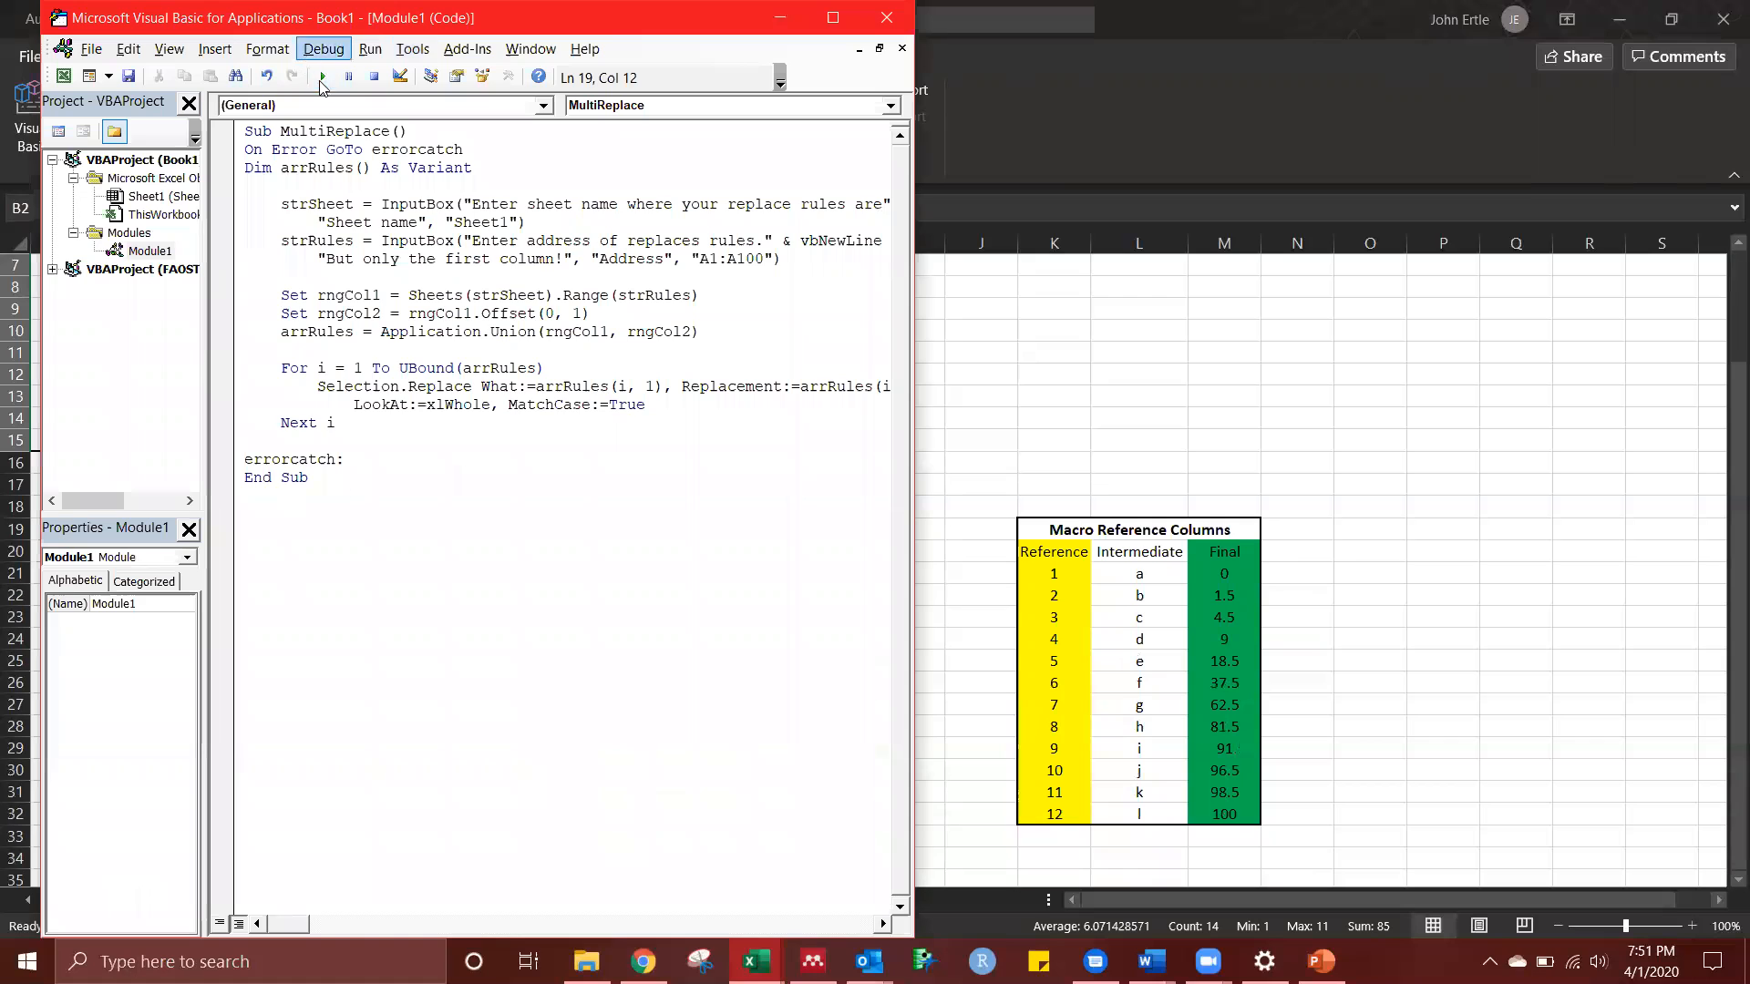
{"action": "left_click", "coordinate": [323, 76]}
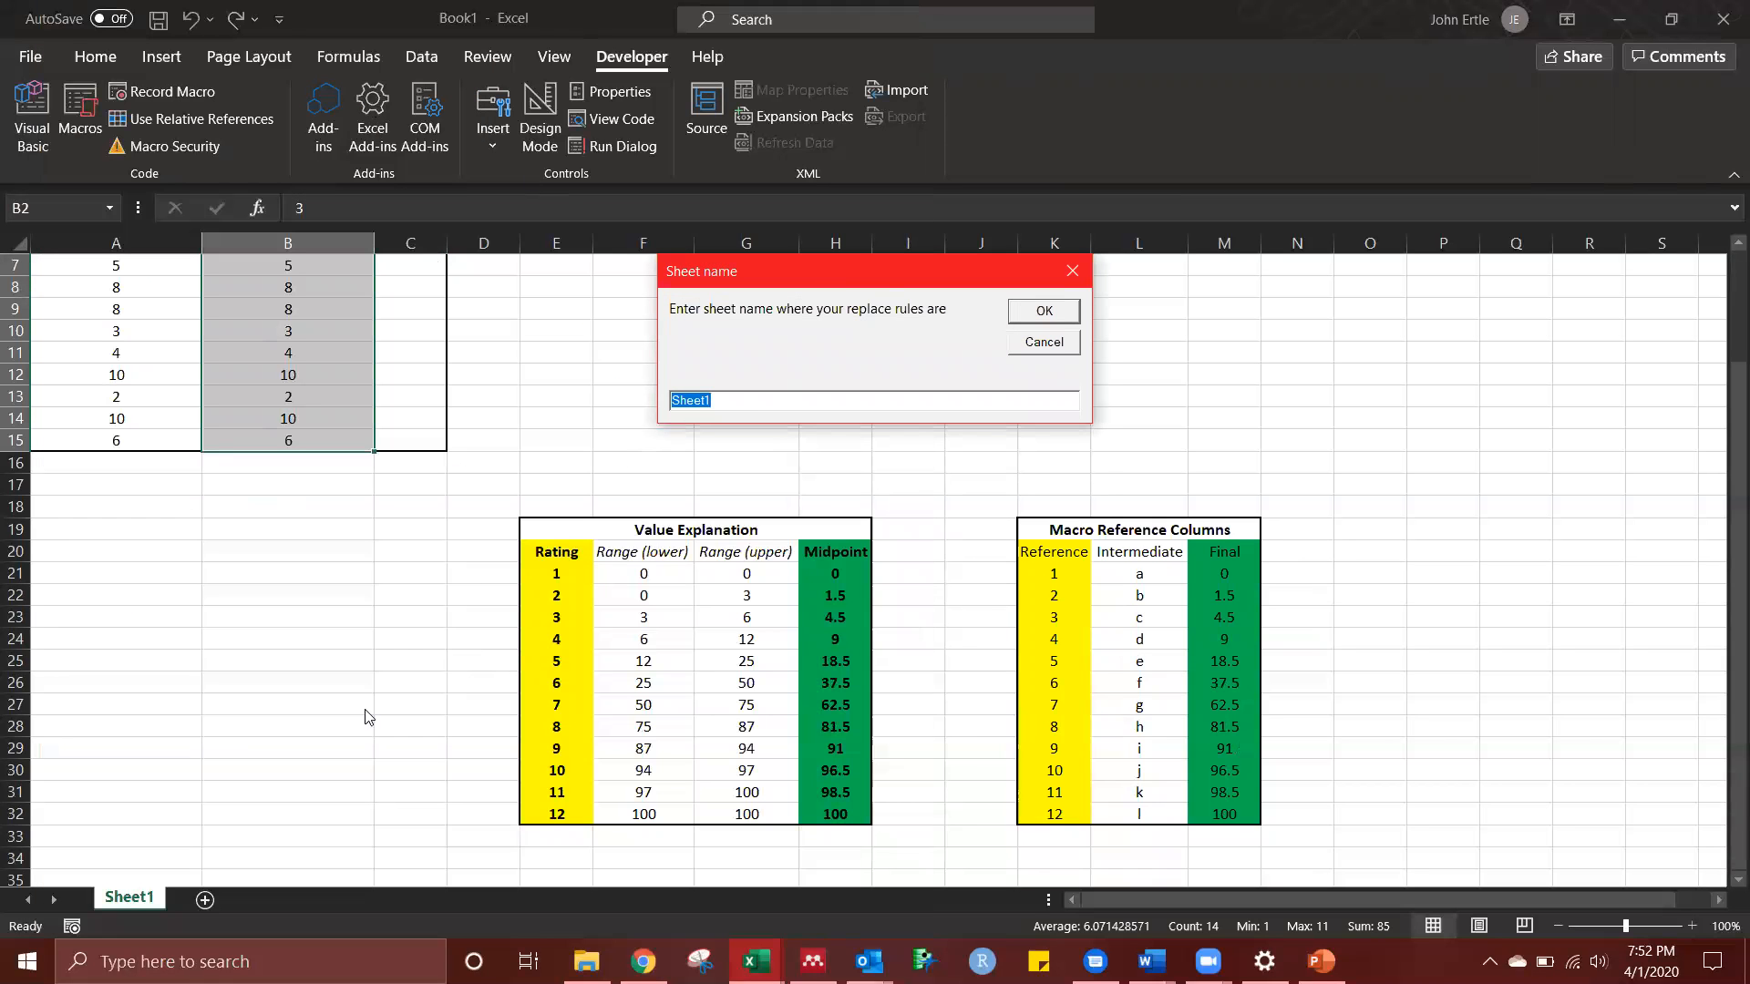
{"action": "left_click", "coordinate": [1039, 311]}
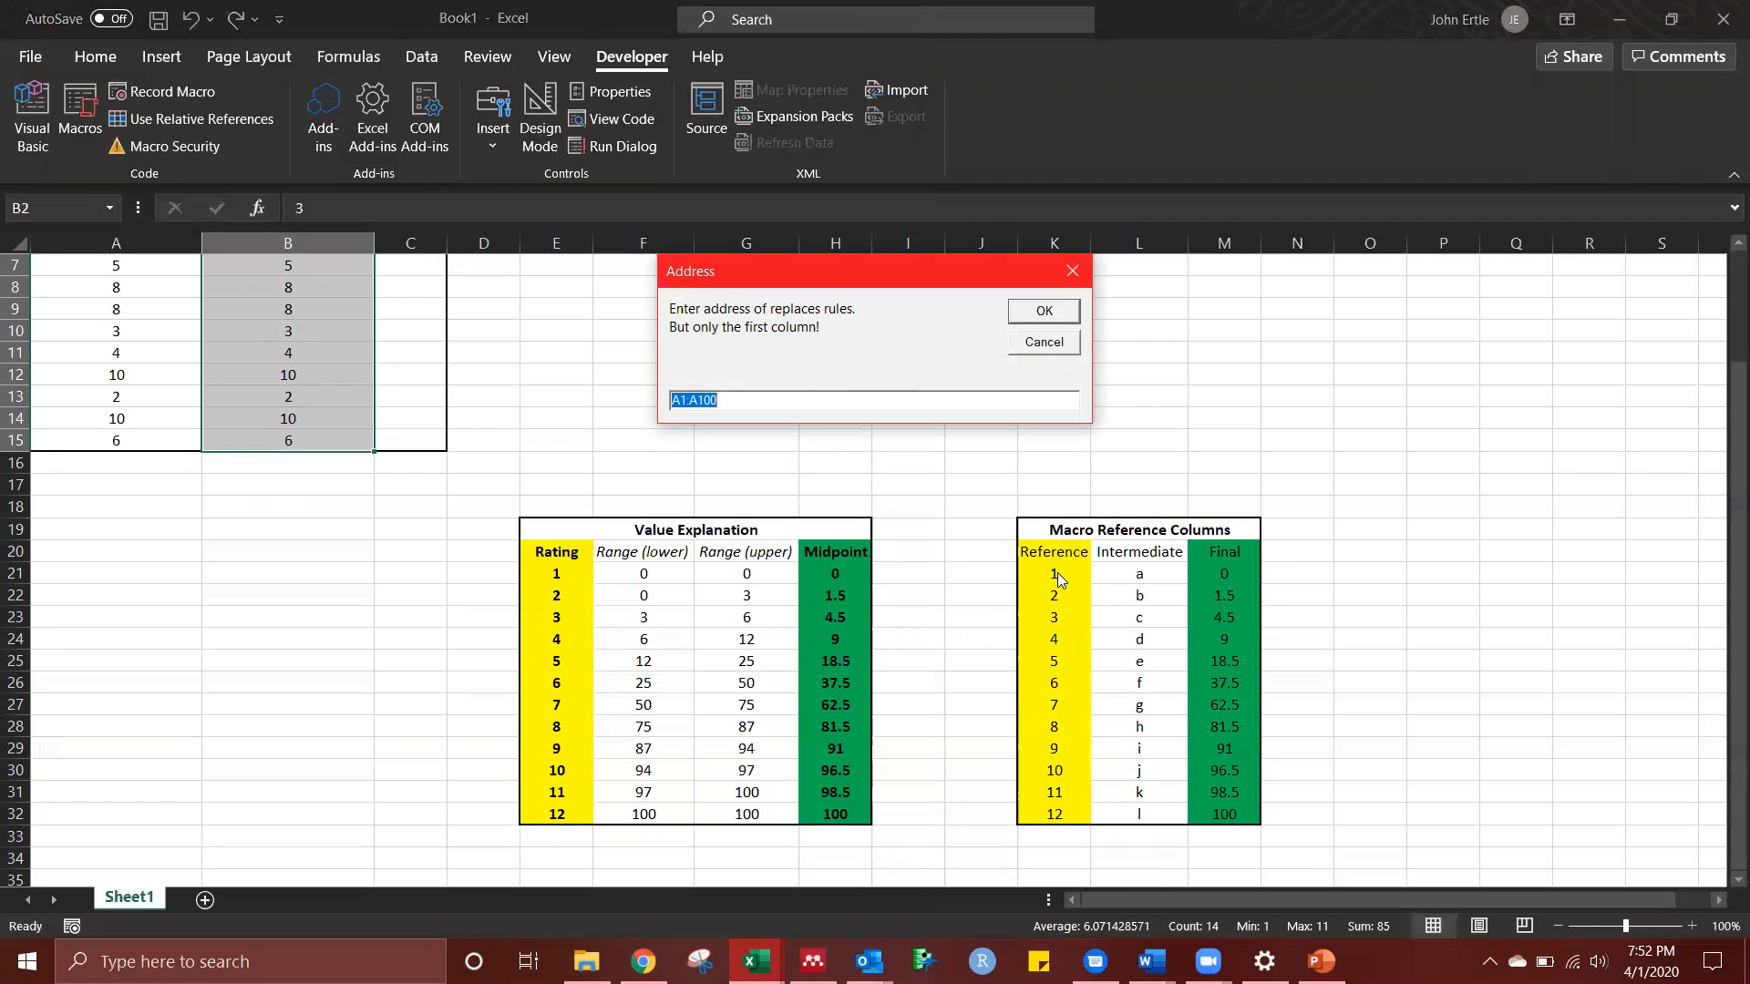
{"action": "type", "text": "K21:K32"}
{"action": "key", "text": "Return"}
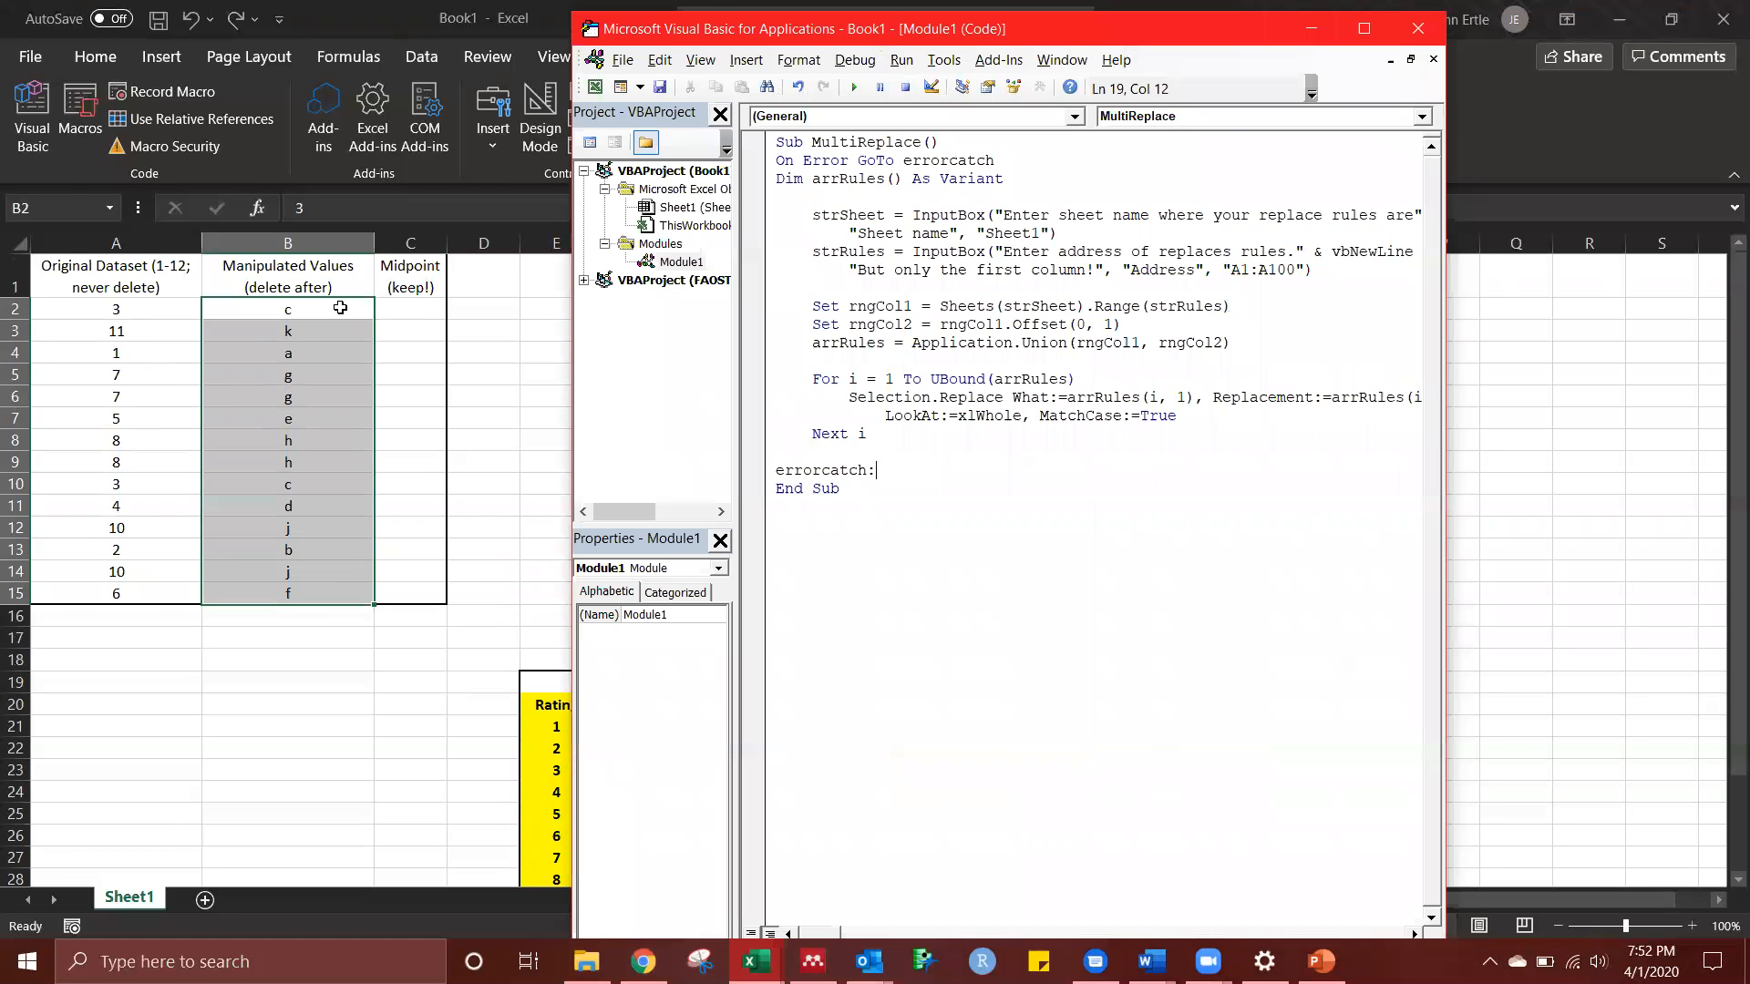
Copy the letters in B2:B15 into the Midpoint column C2:C15 and bring up the Visual Basic editor
{"action": "left_click_drag", "start_coordinate": [339, 307], "coordinate": [289, 593]}
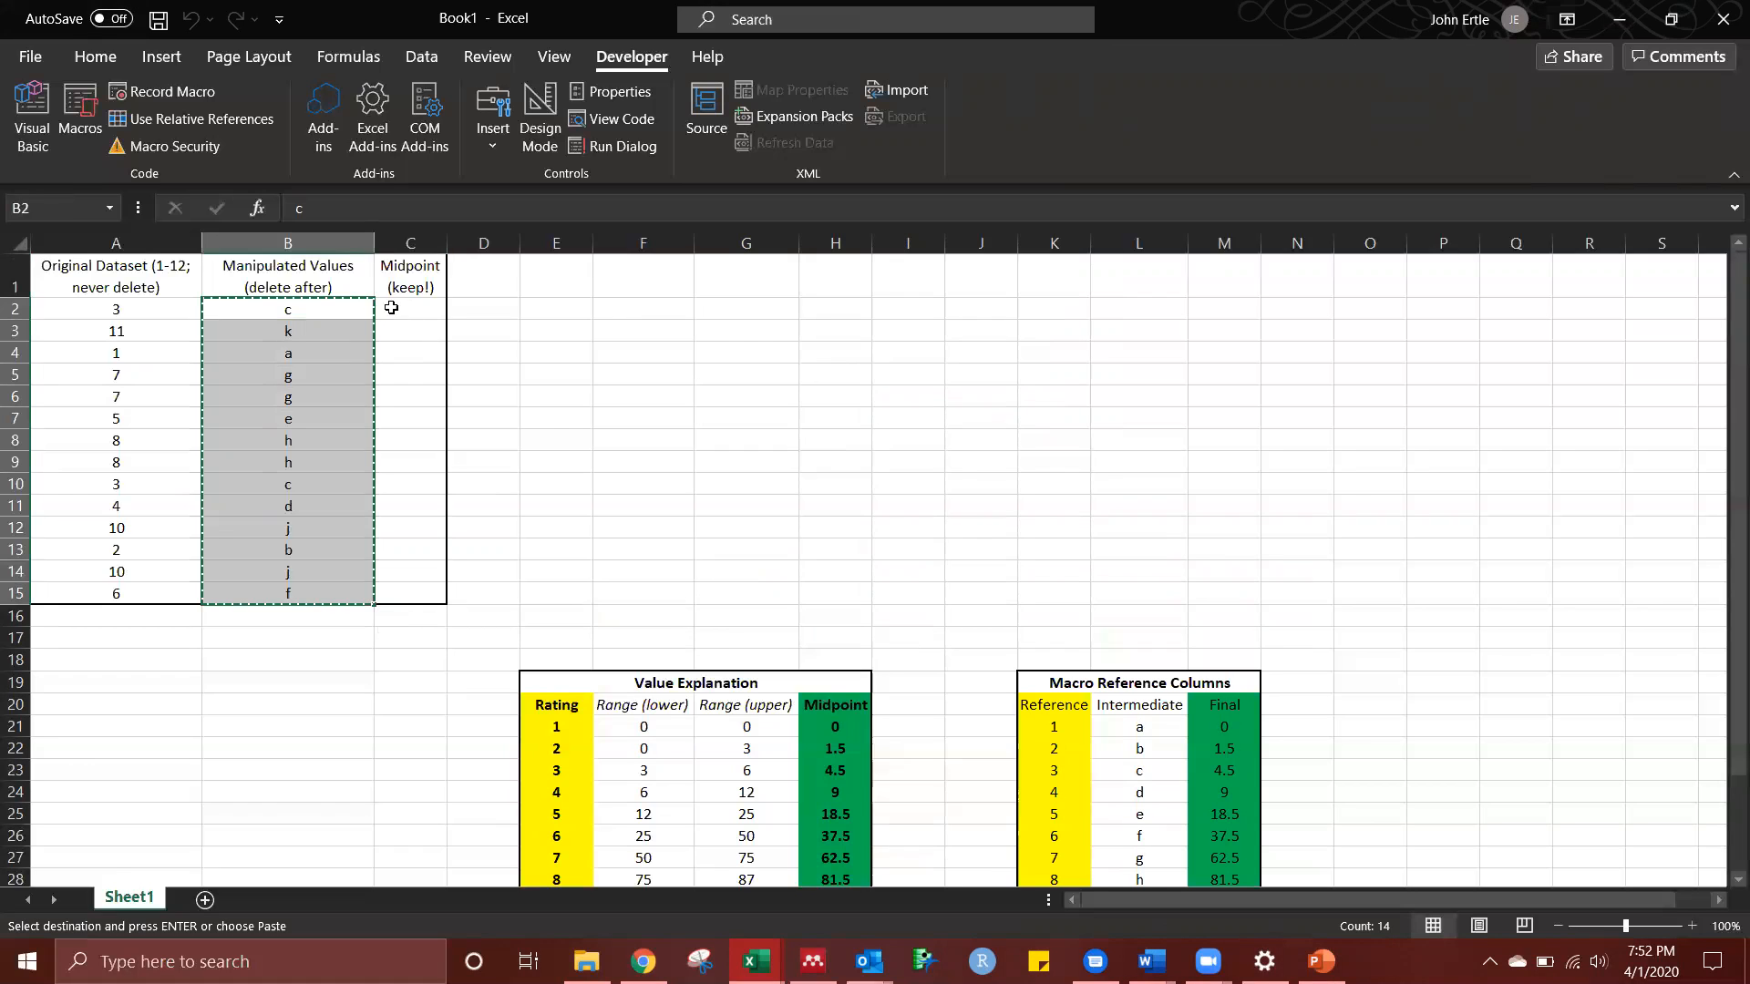
{"action": "key", "text": "ctrl+c"}
{"action": "left_click", "coordinate": [414, 309]}
{"action": "key", "text": "ctrl+v"}
{"action": "left_click_drag", "start_coordinate": [415, 310], "coordinate": [418, 579]}
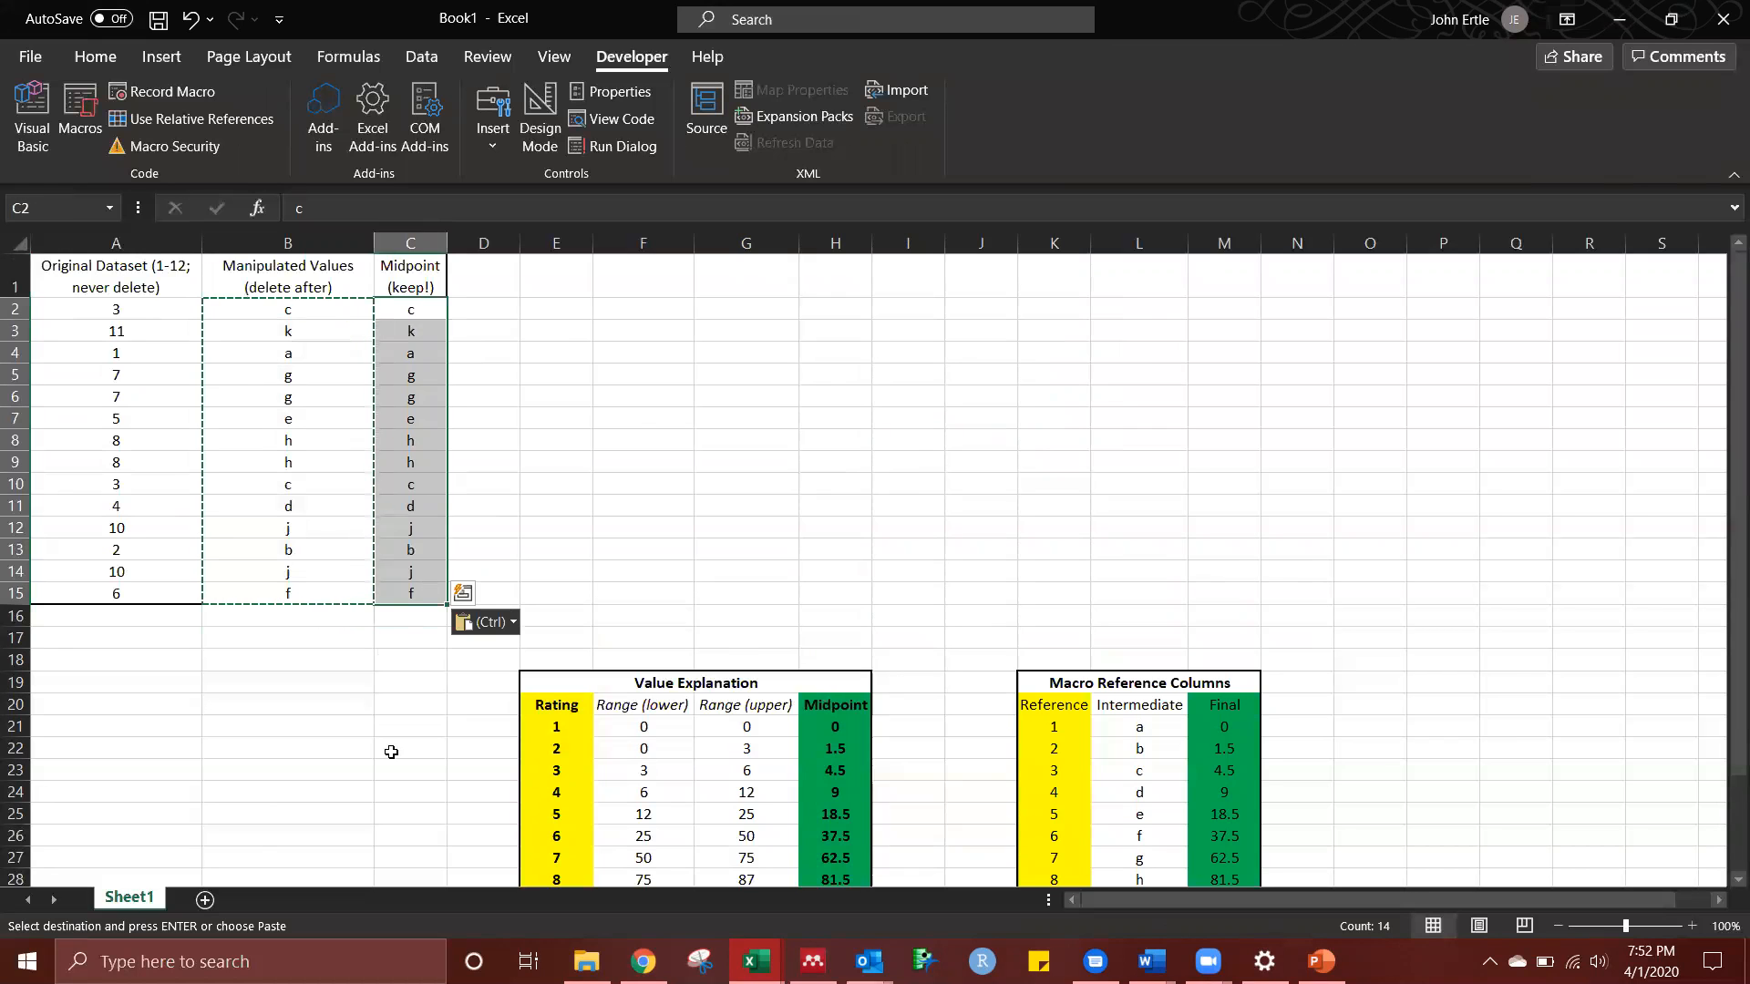
{"action": "mouse_move", "coordinate": [756, 962]}
{"action": "left_click", "coordinate": [998, 837]}
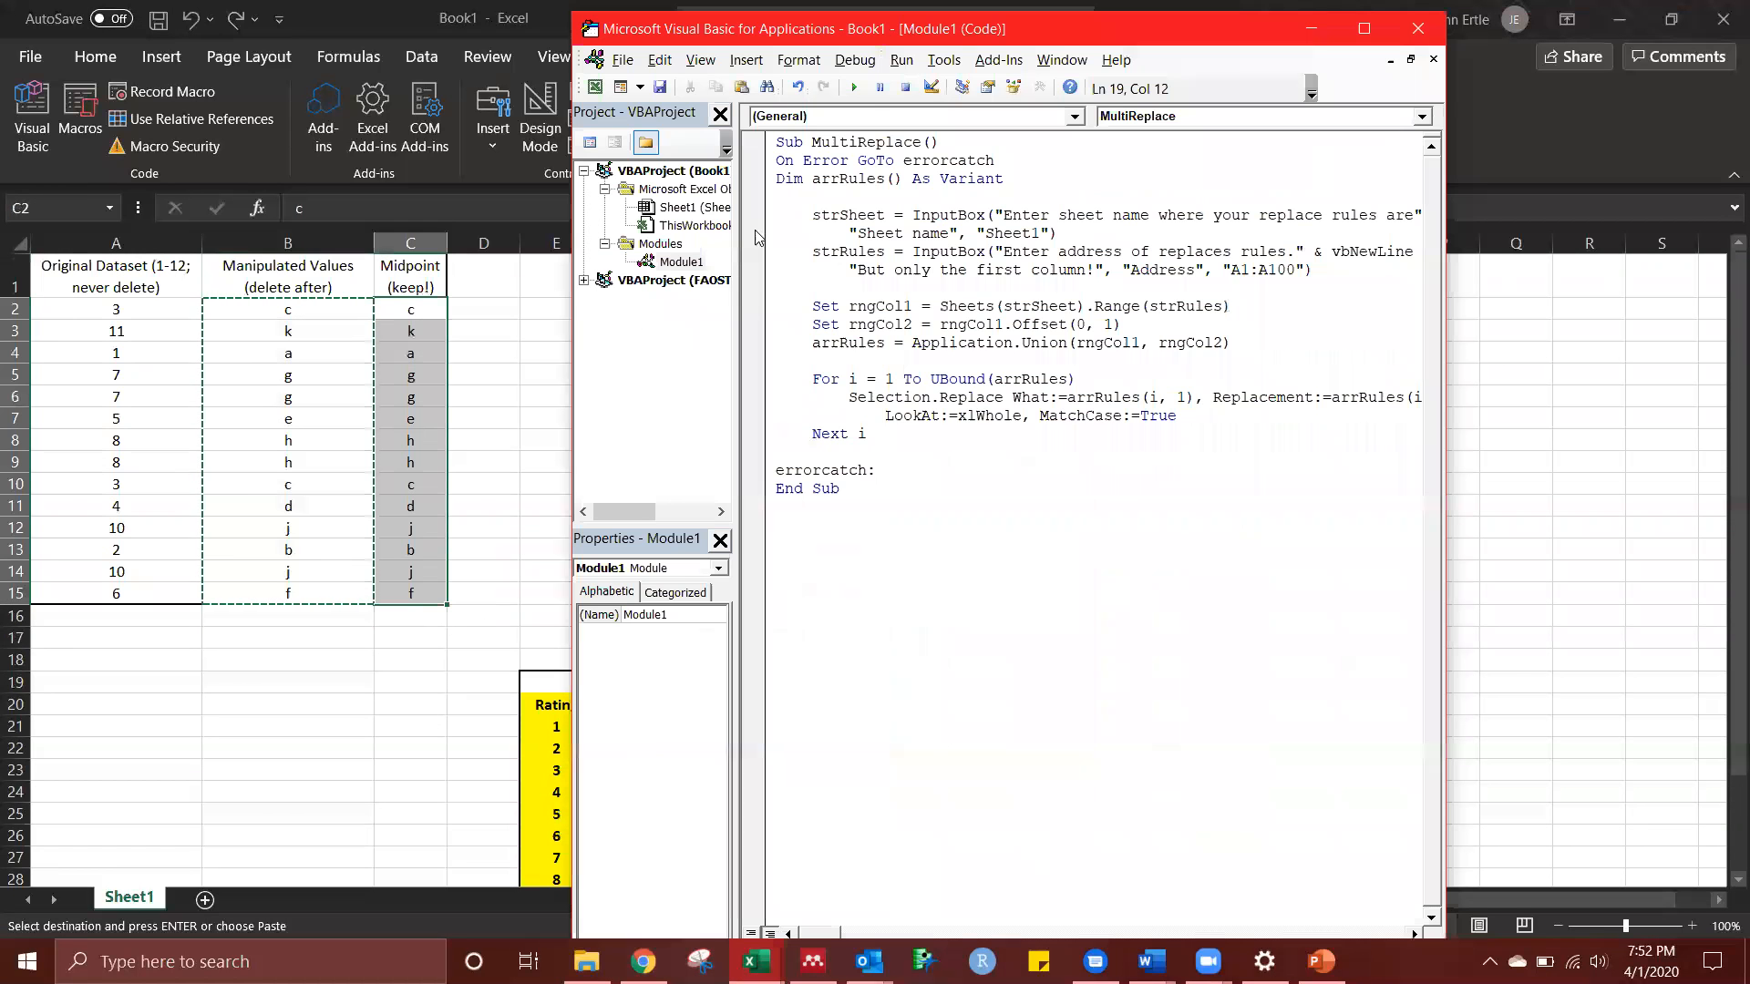
{"action": "left_click", "coordinate": [854, 88]}
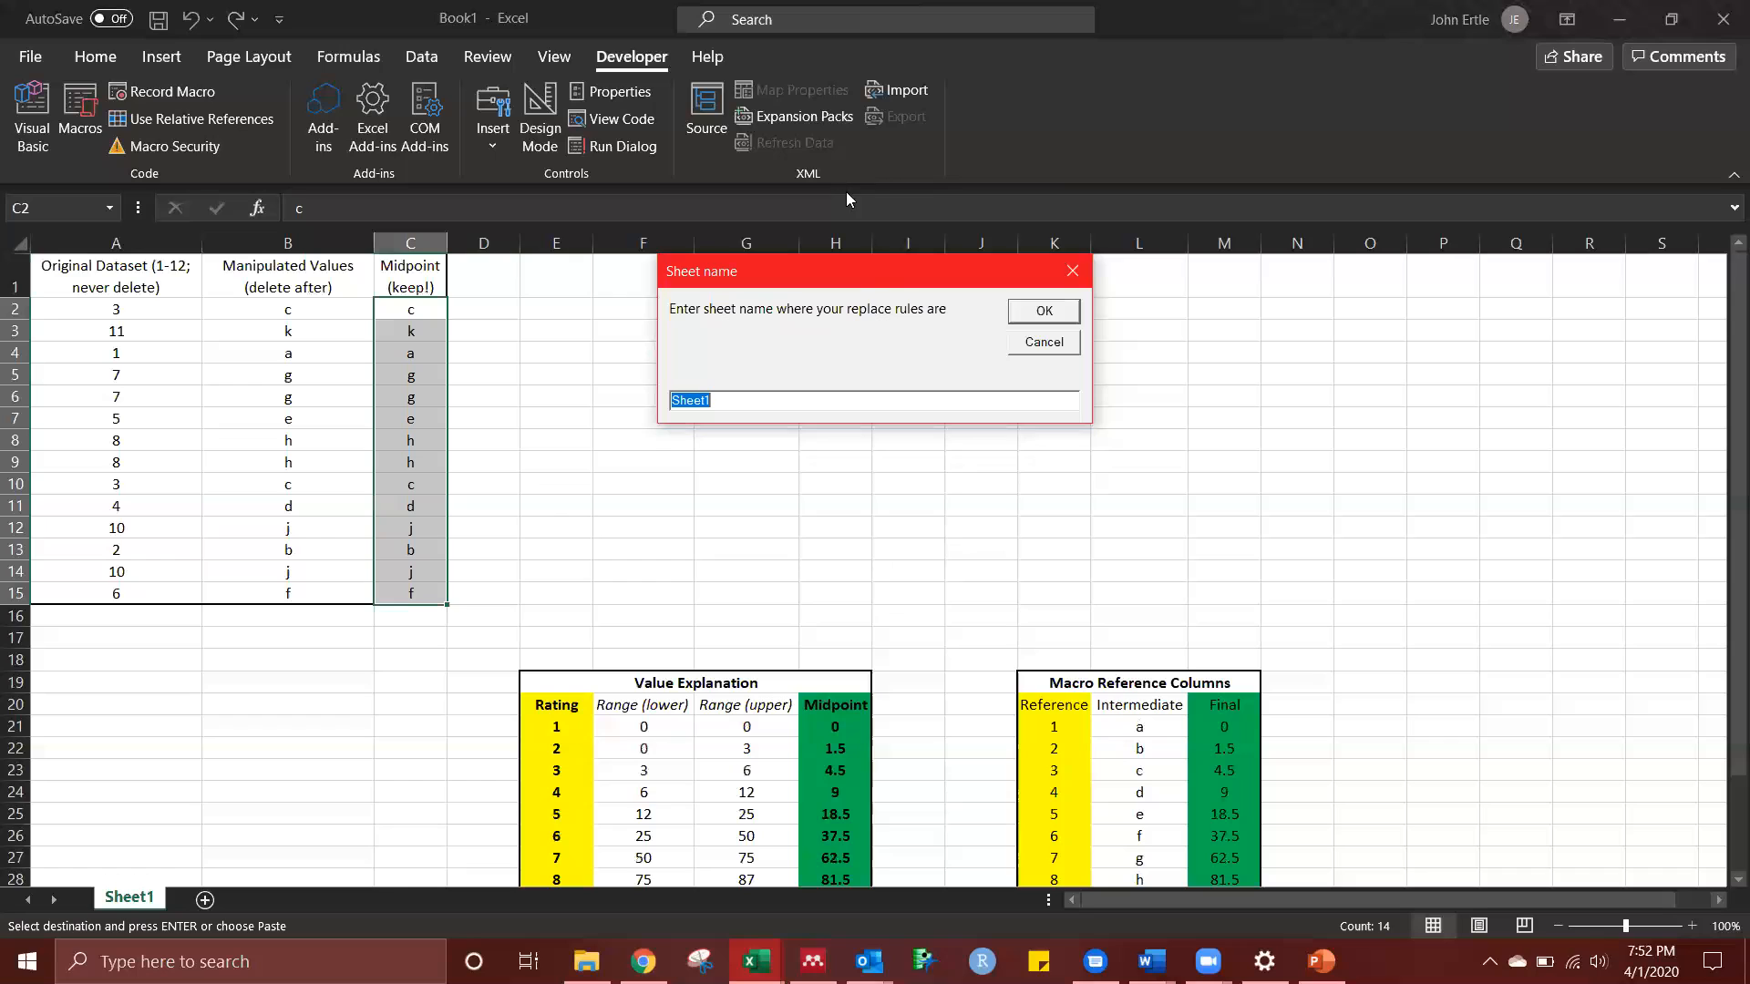
{"action": "type", "text": "J"}
{"action": "left_click", "coordinate": [1014, 312]}
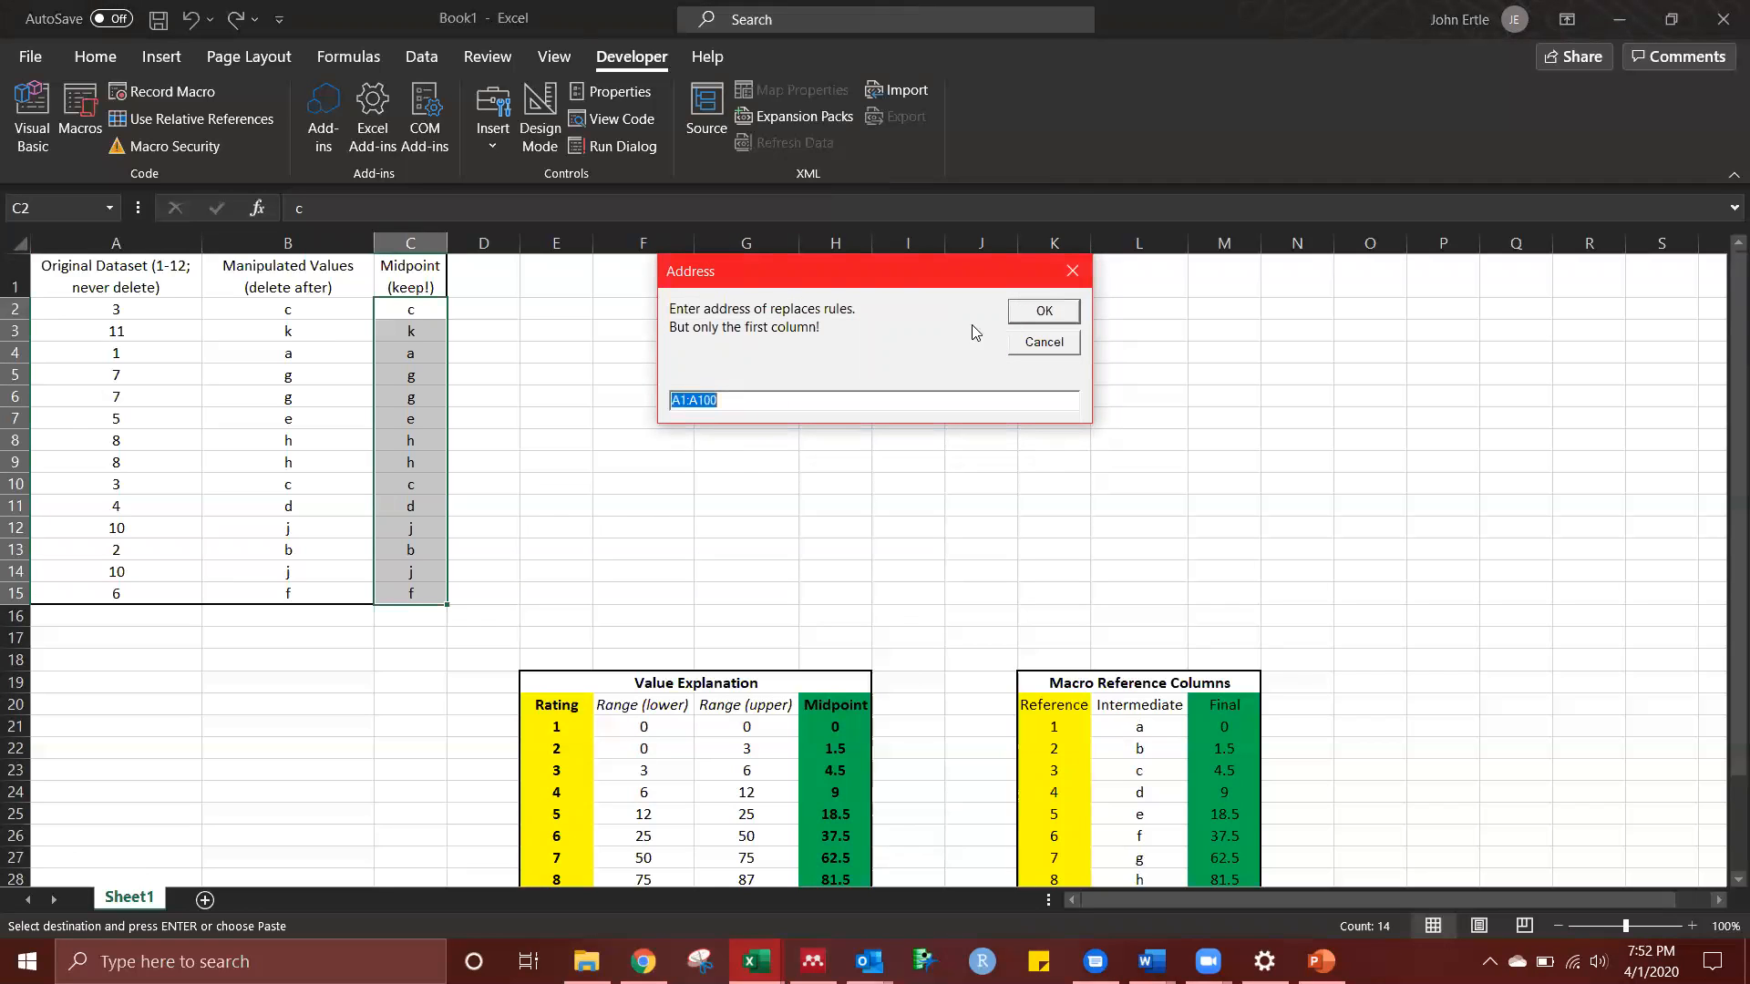
{"action": "left_click", "coordinate": [1047, 349]}
Run the MultiReplace macro on C2:C15, using the Intermediate column on Sheet1, starting at L21, as the replace rules
{"action": "left_click", "coordinate": [856, 88]}
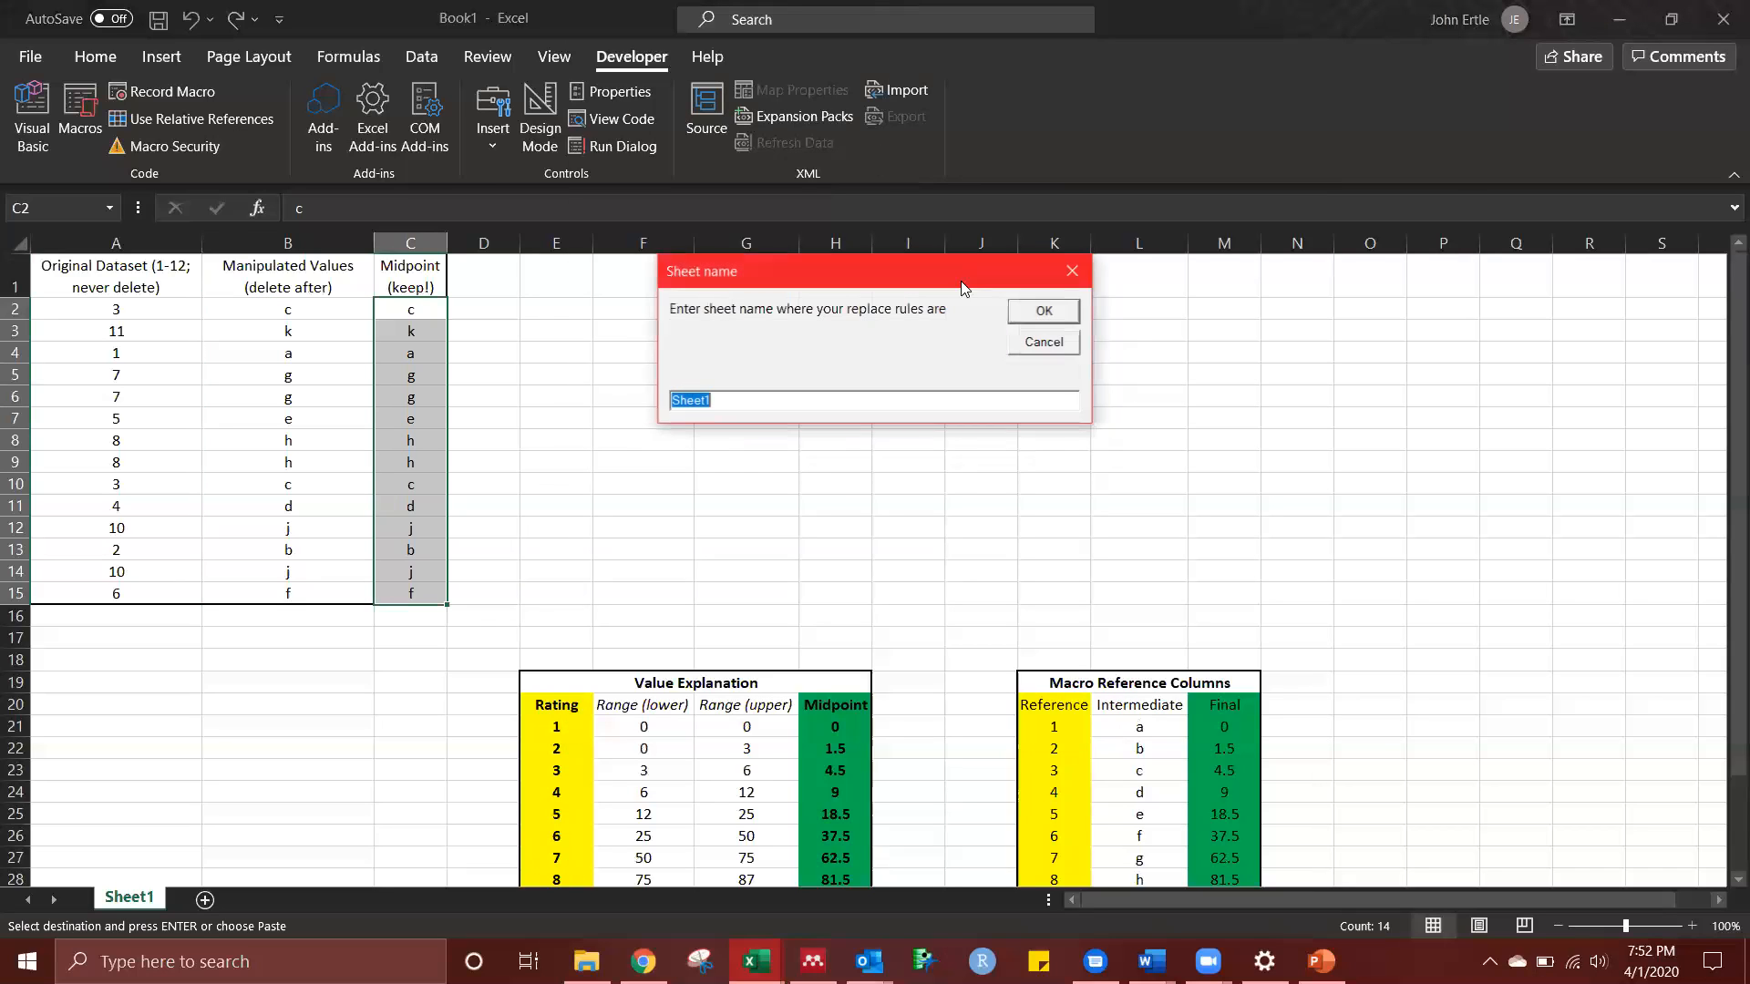
{"action": "left_click", "coordinate": [1042, 314]}
{"action": "type", "text": "L21:L"}
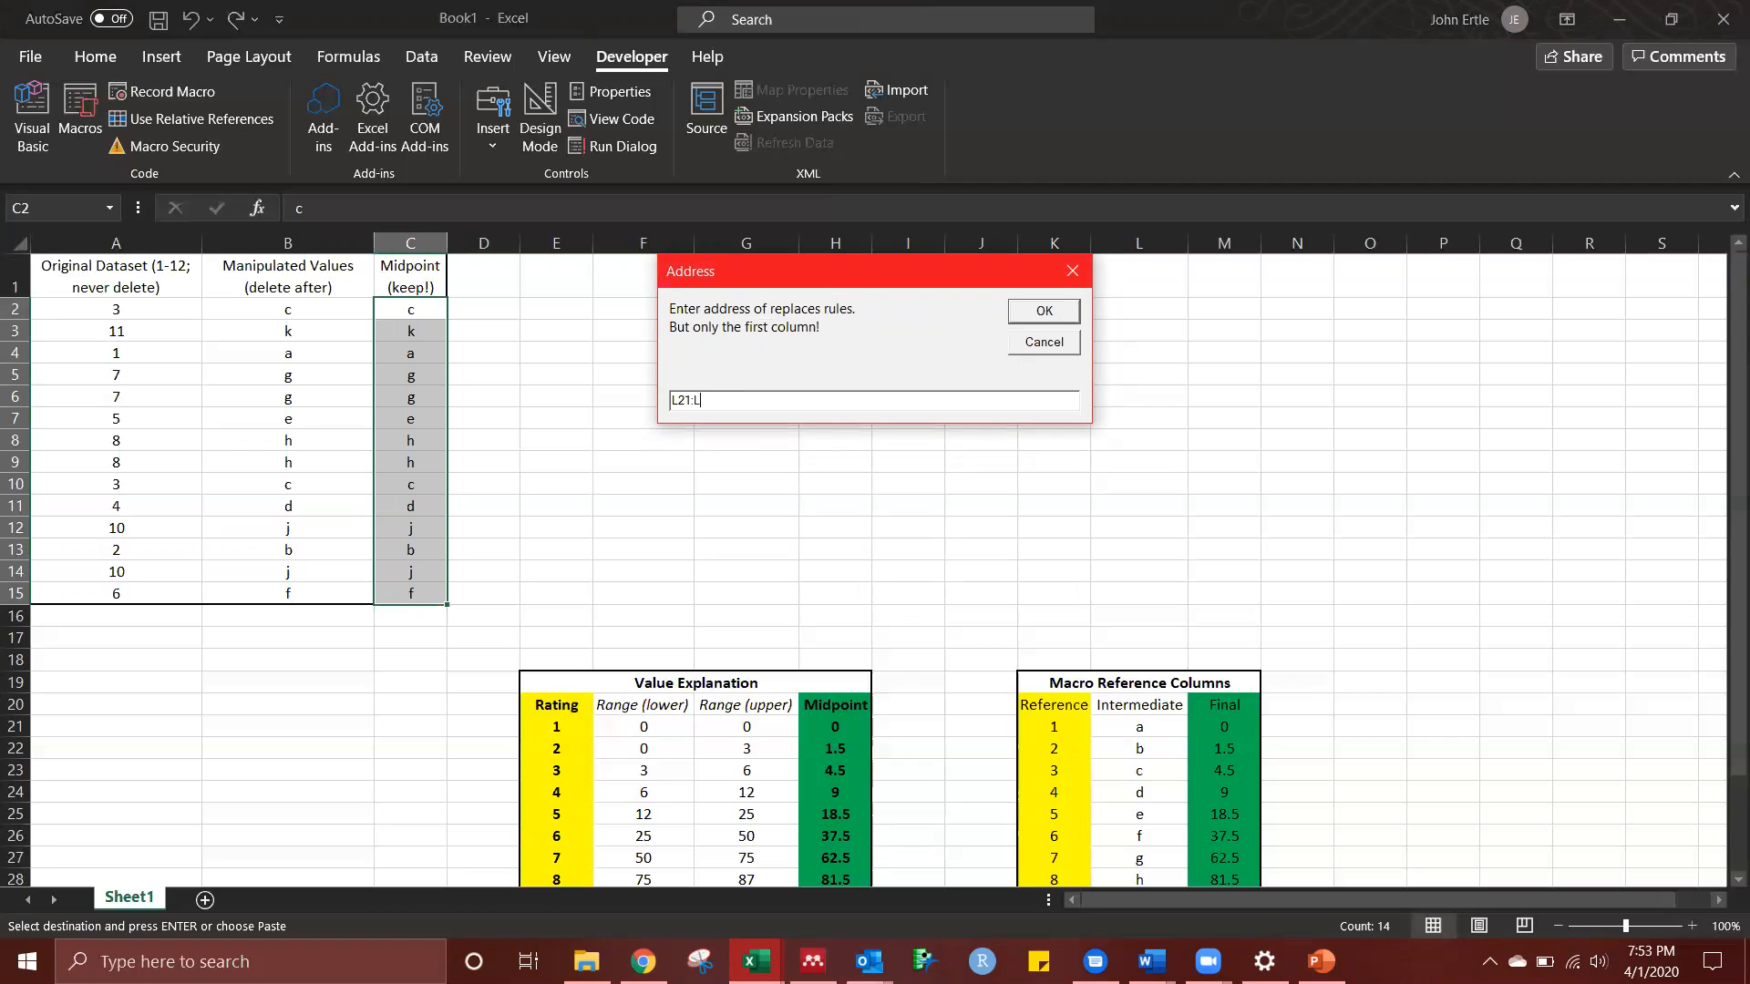
{"action": "key", "text": "Return"}
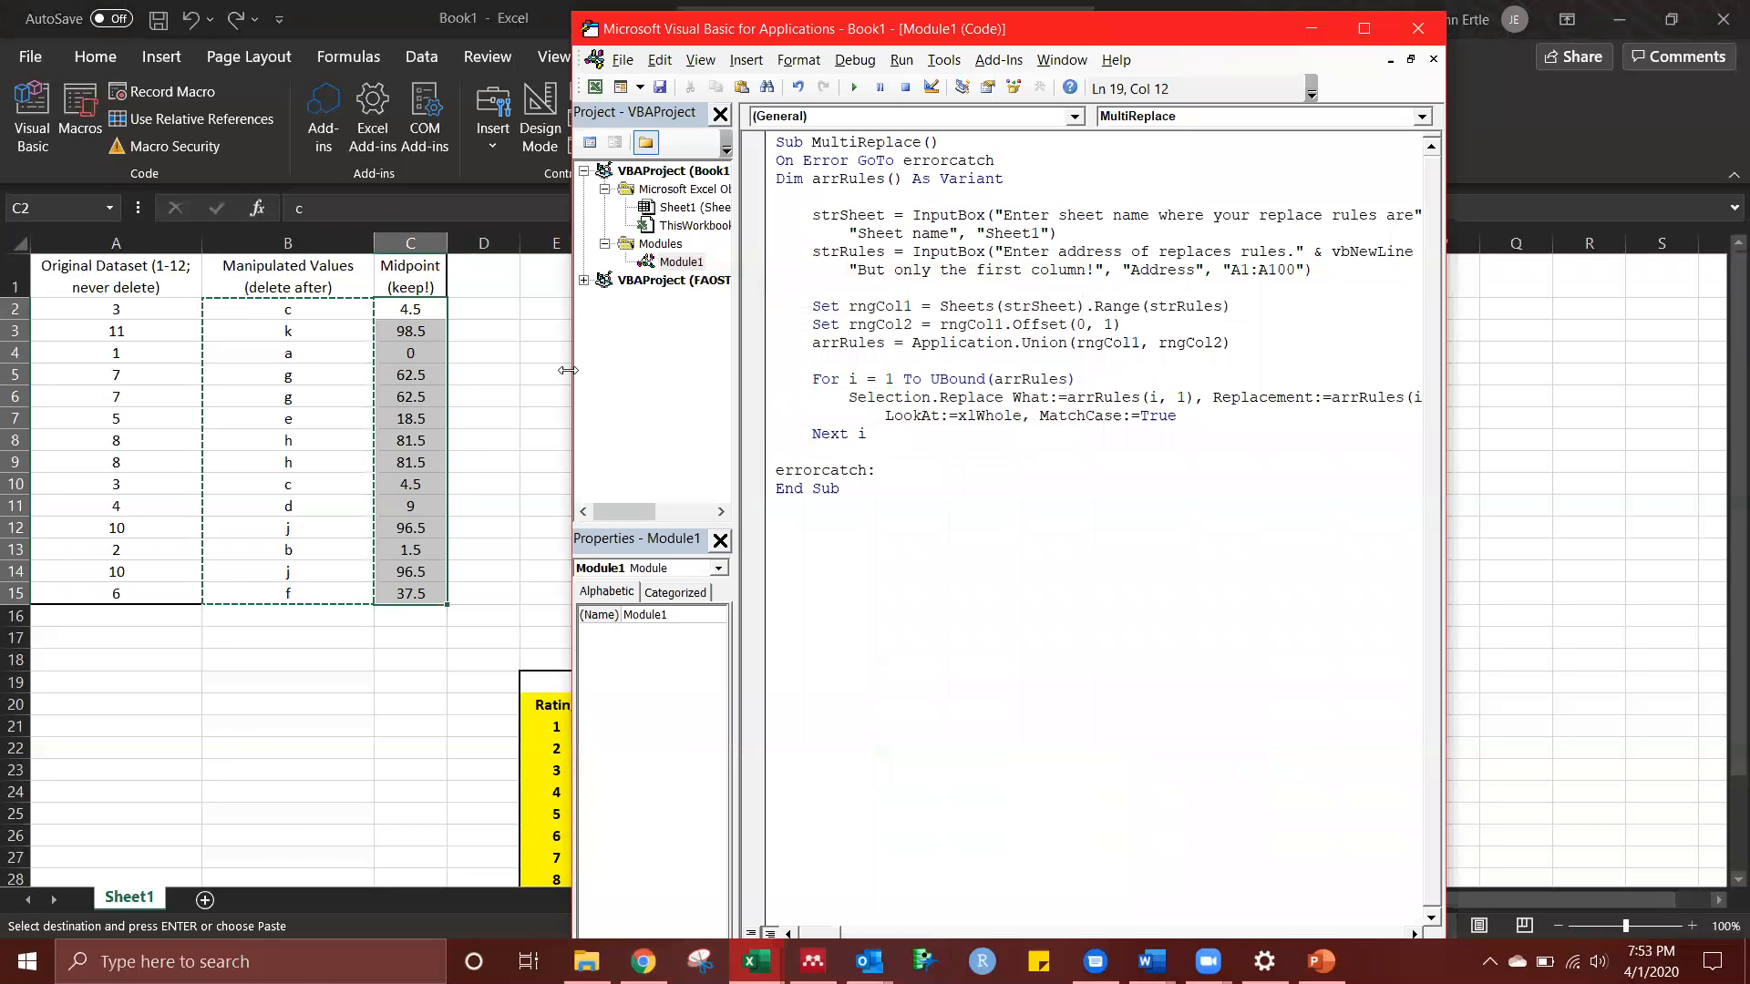
Delete the Manipulated Values column B from the sheet
{"action": "left_click", "coordinate": [481, 373]}
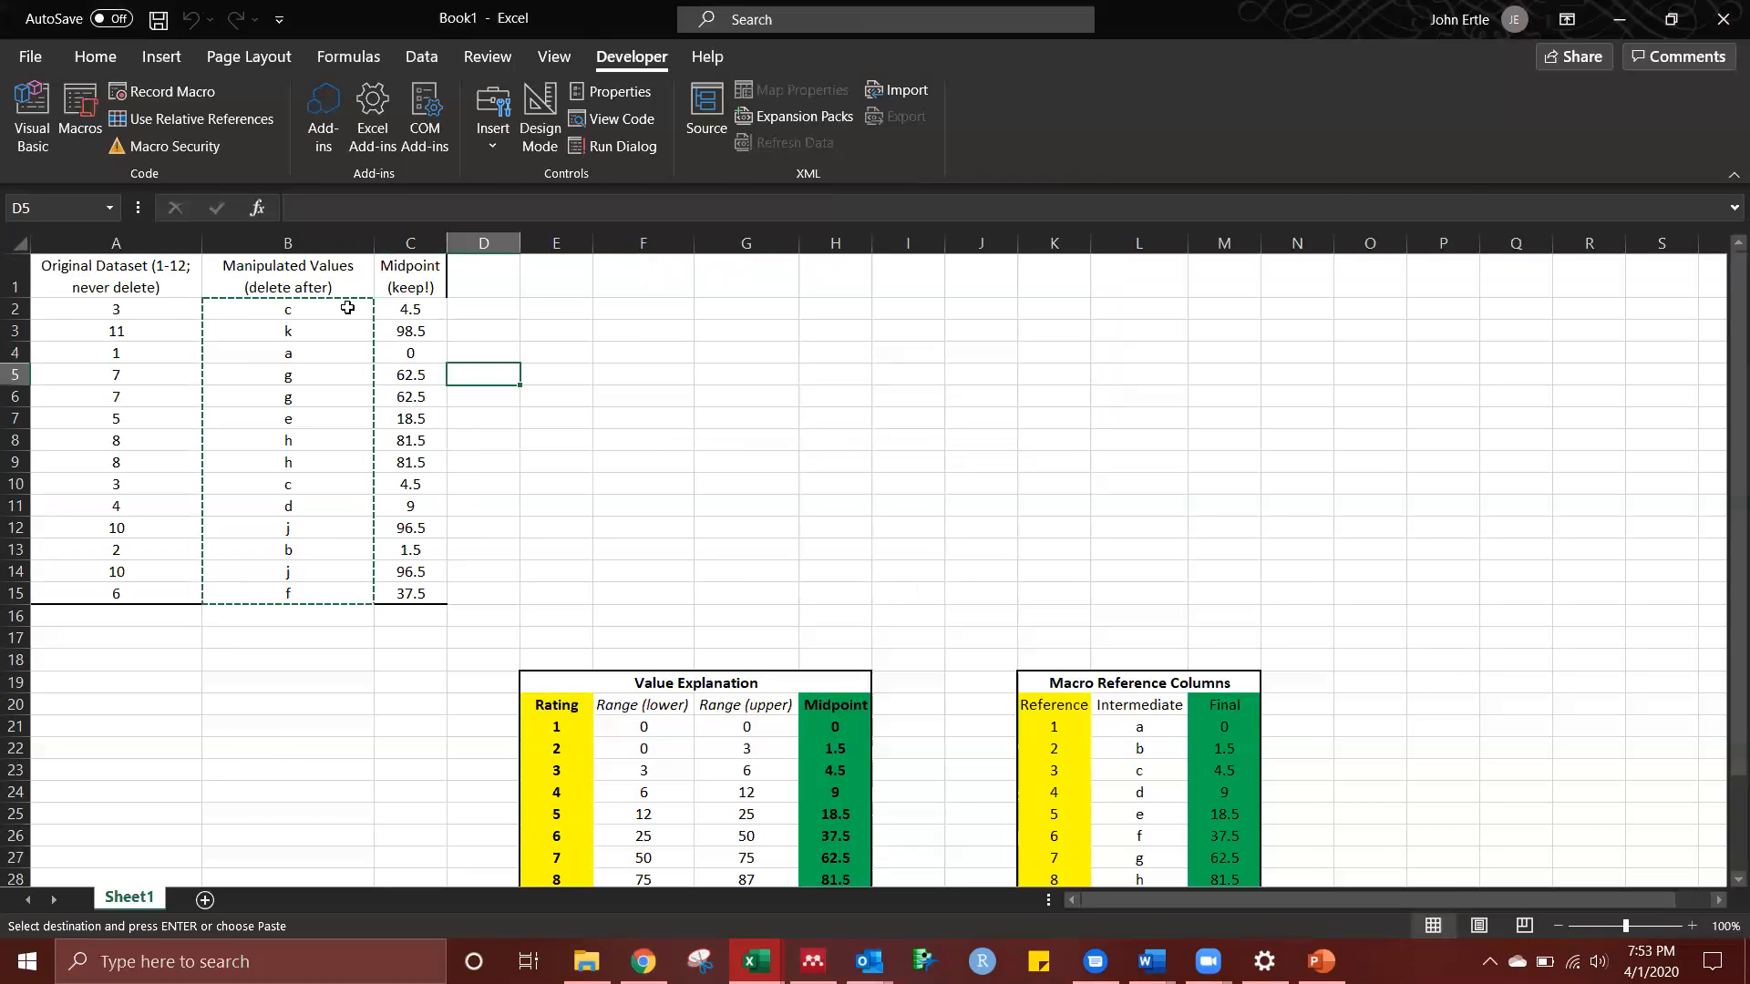
{"action": "right_click", "coordinate": [347, 248]}
{"action": "left_click", "coordinate": [412, 467]}
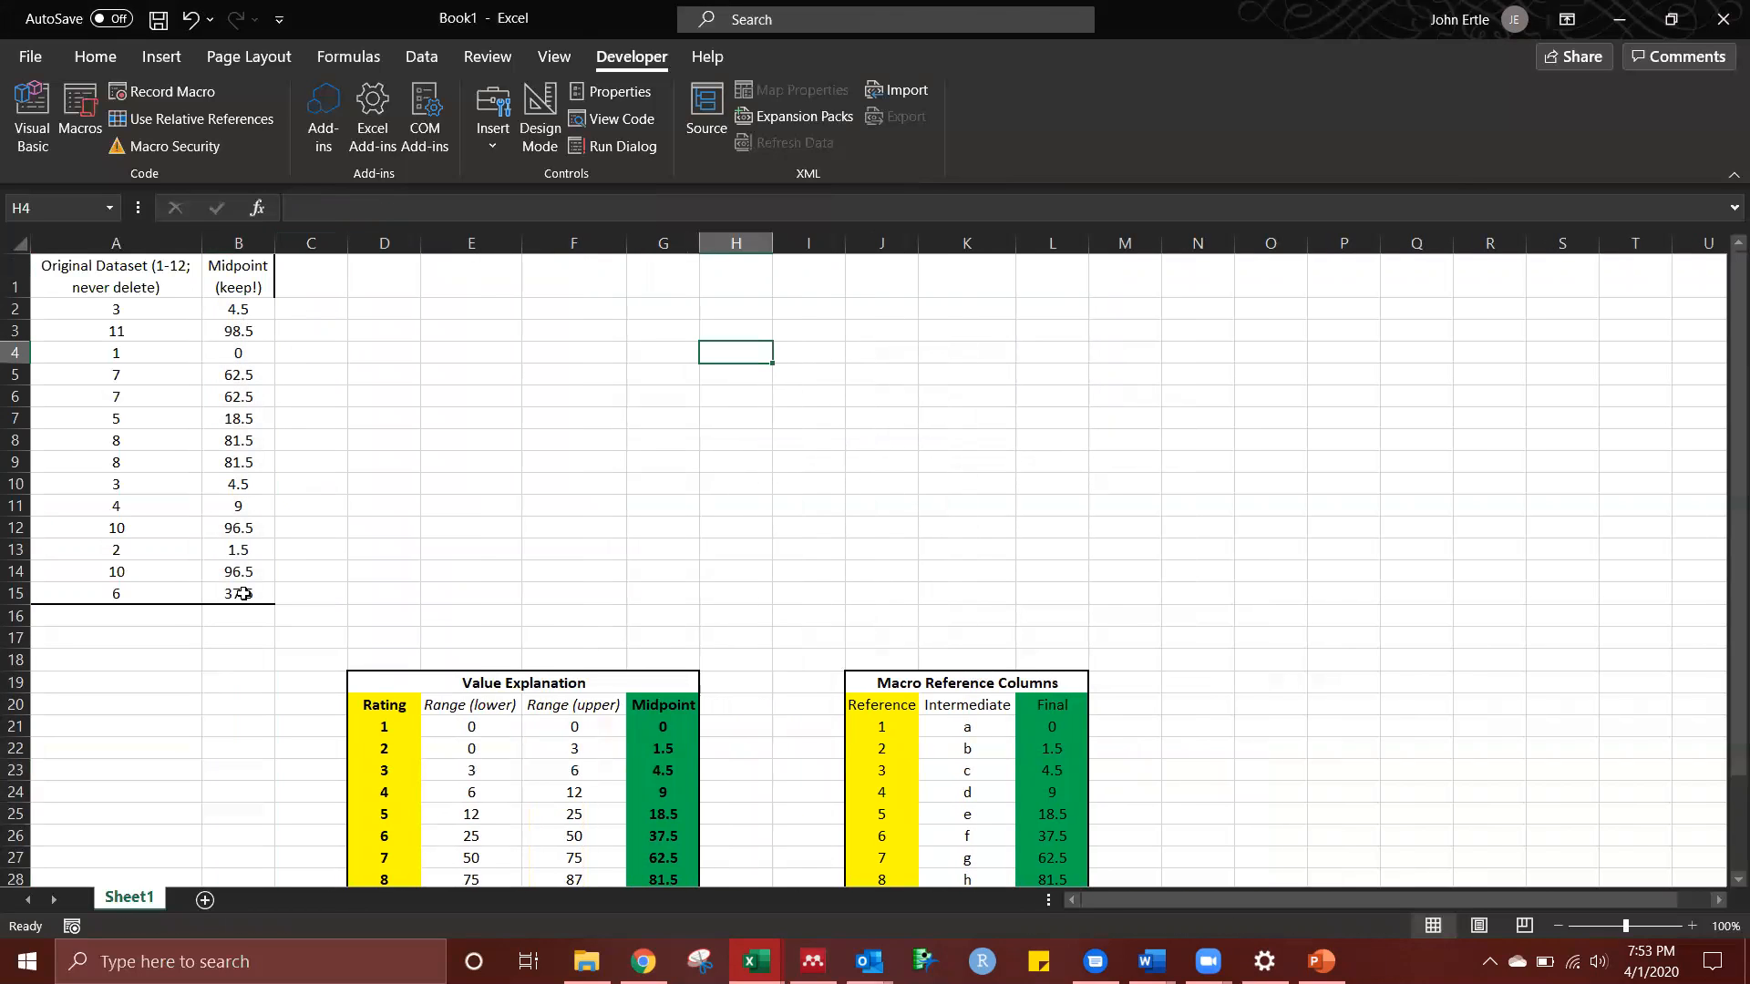
Minimize the workbook and the Visual Basic editor and switch to the Simple Macros Introduction presentation in PowerPoint
{"action": "left_click", "coordinate": [1631, 11]}
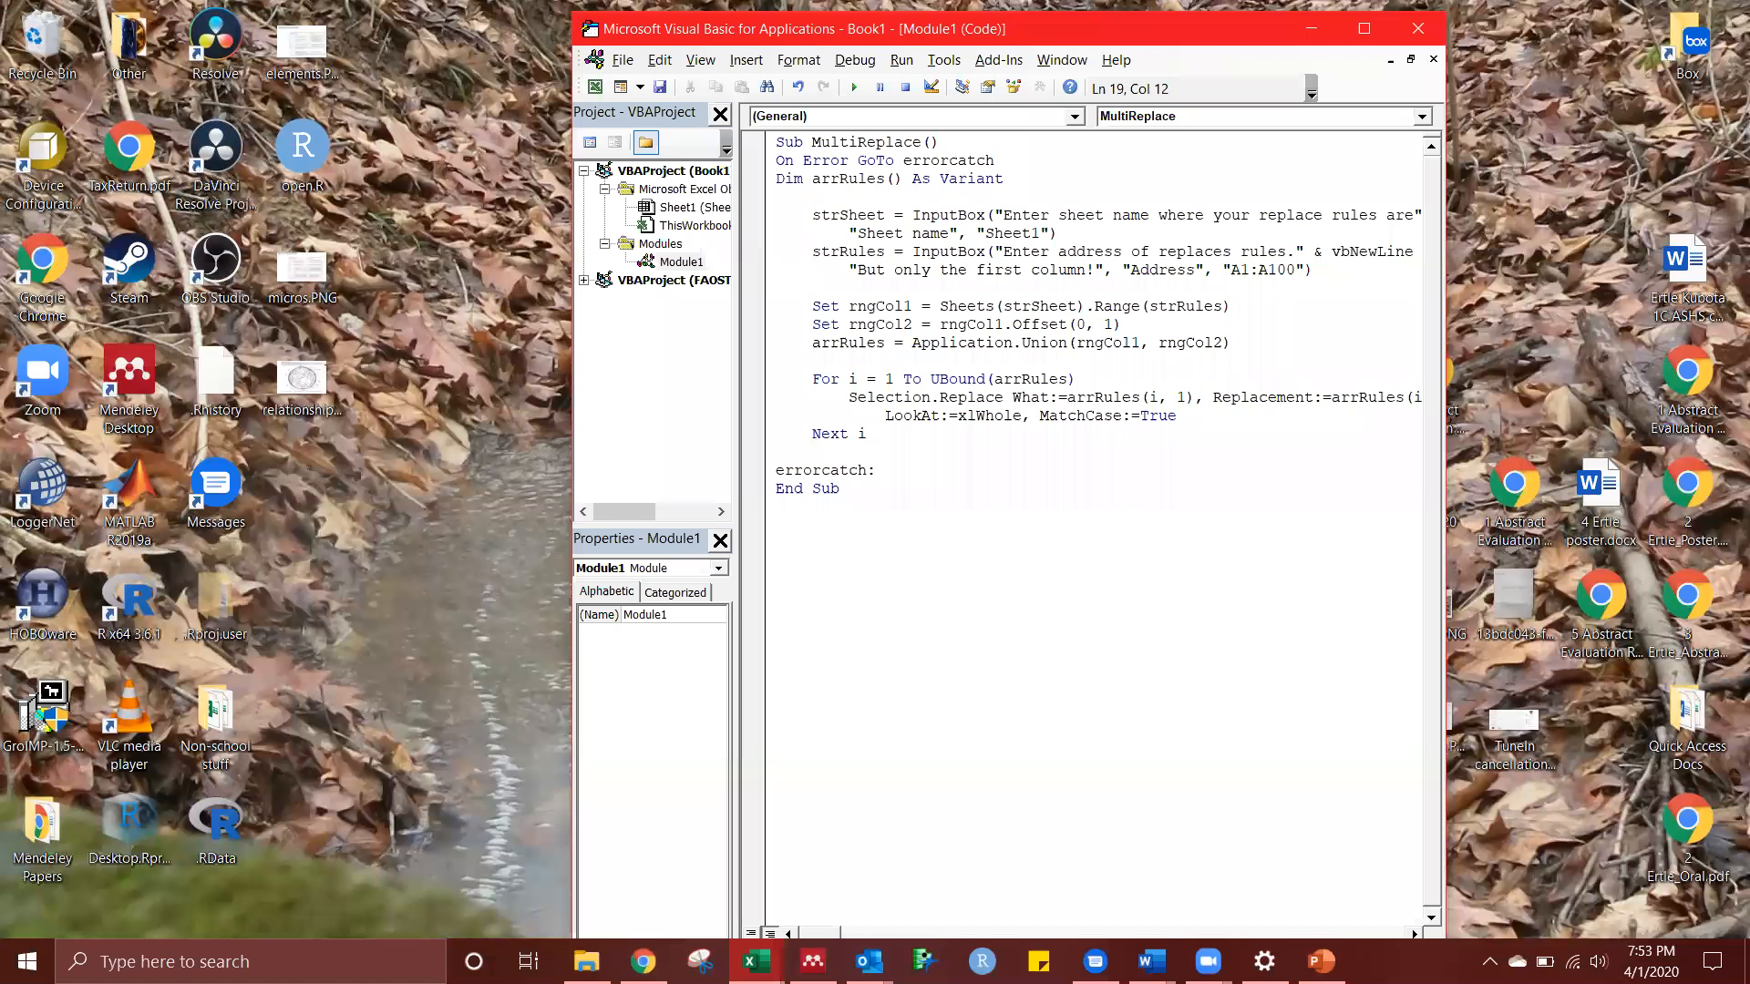
{"action": "left_click", "coordinate": [1312, 28]}
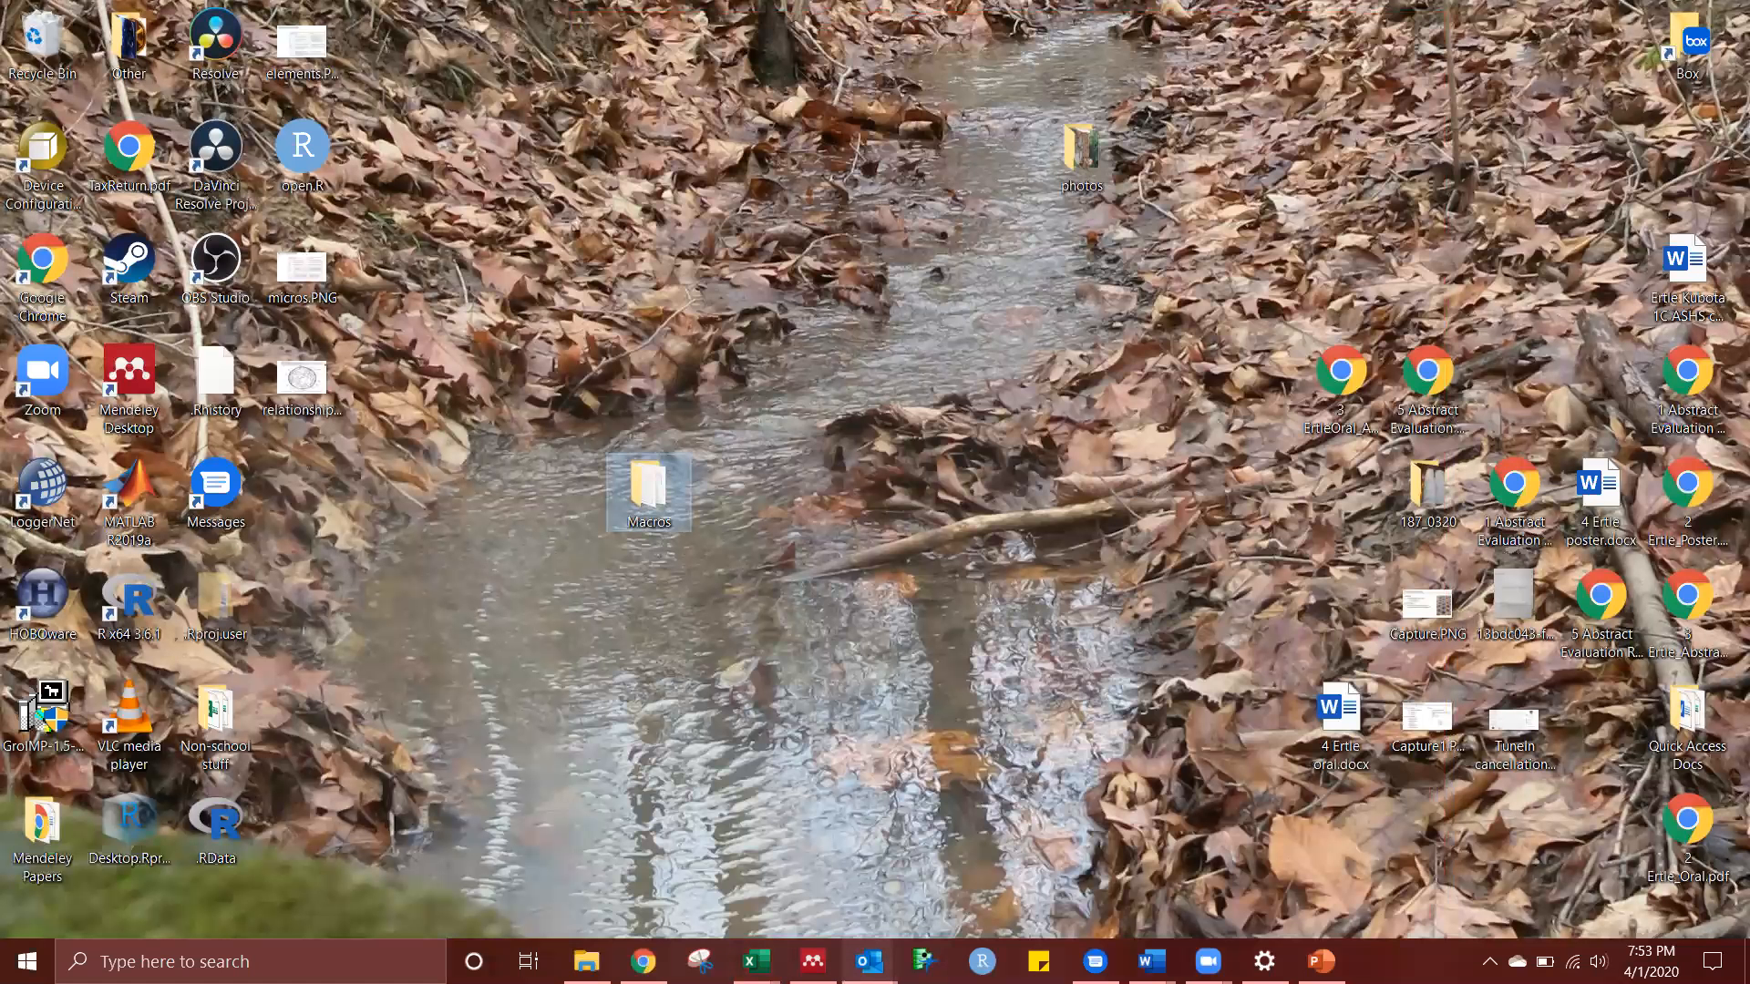
{"action": "left_click", "coordinate": [1321, 961]}
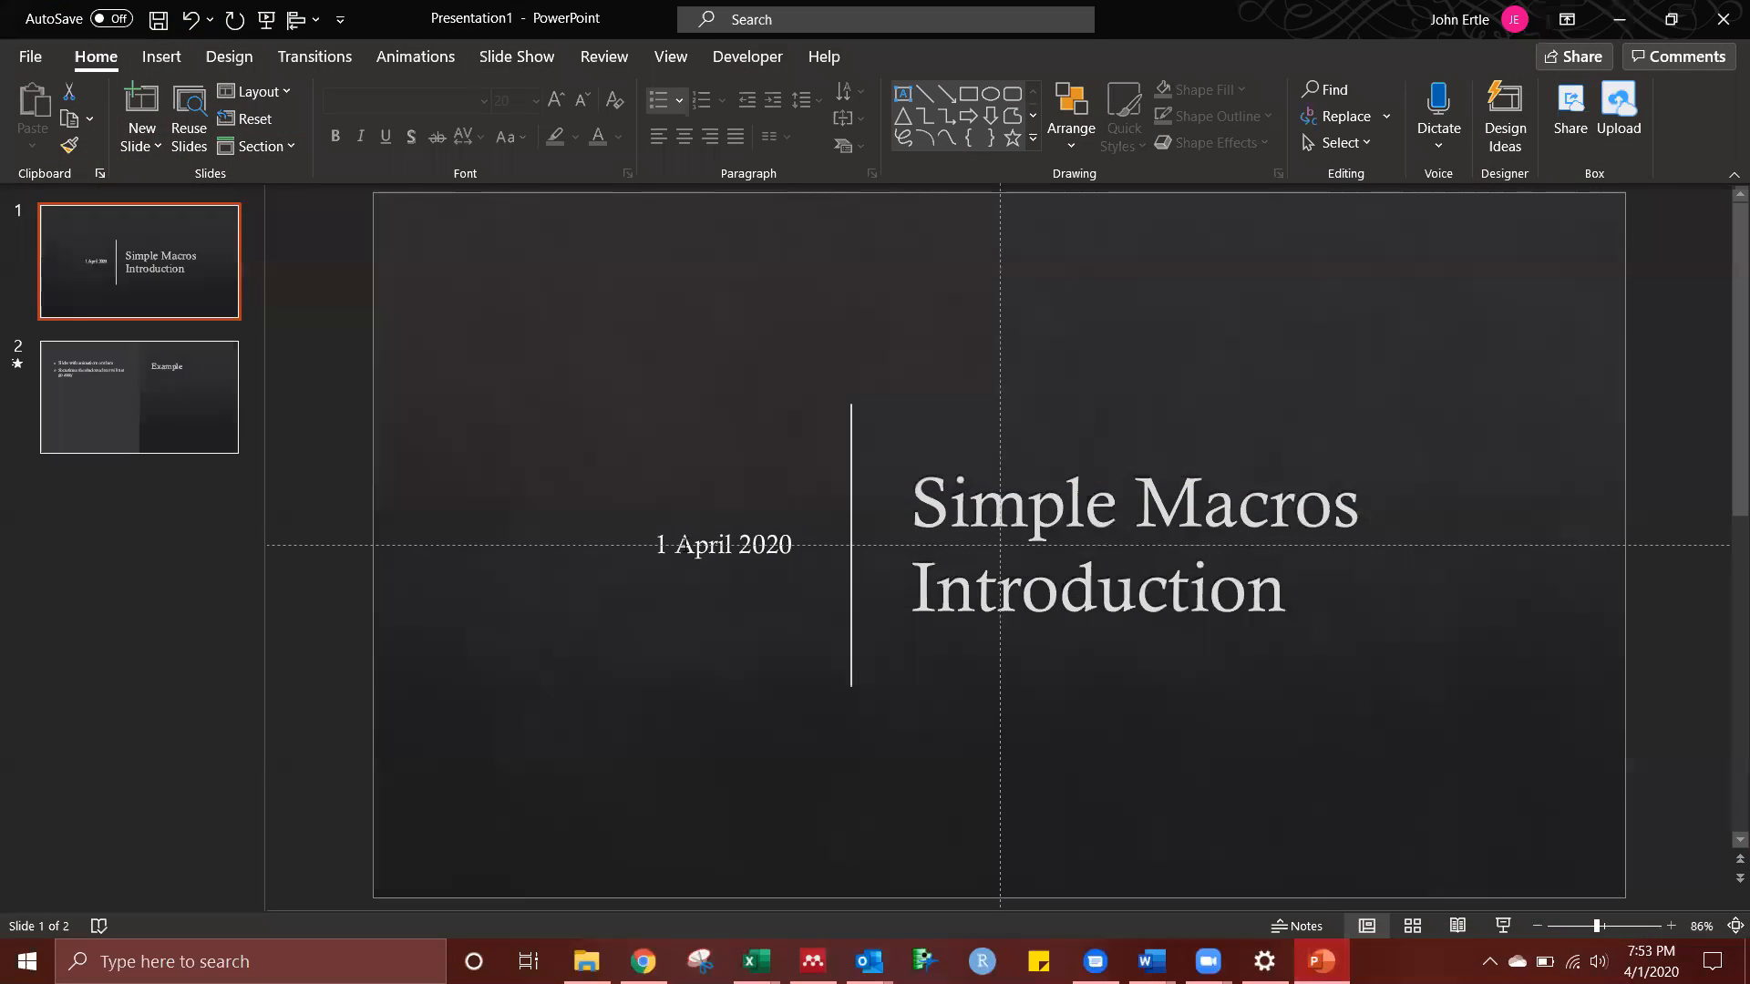